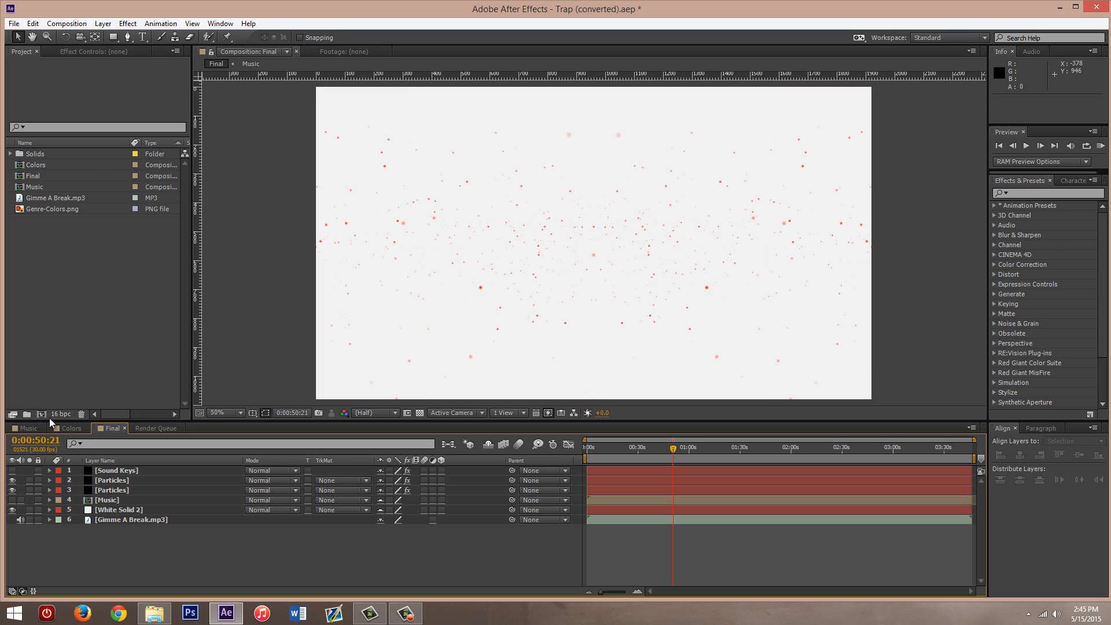
- Review the Music, Colors and Final compositions to see how the project is structured
click(32, 427)
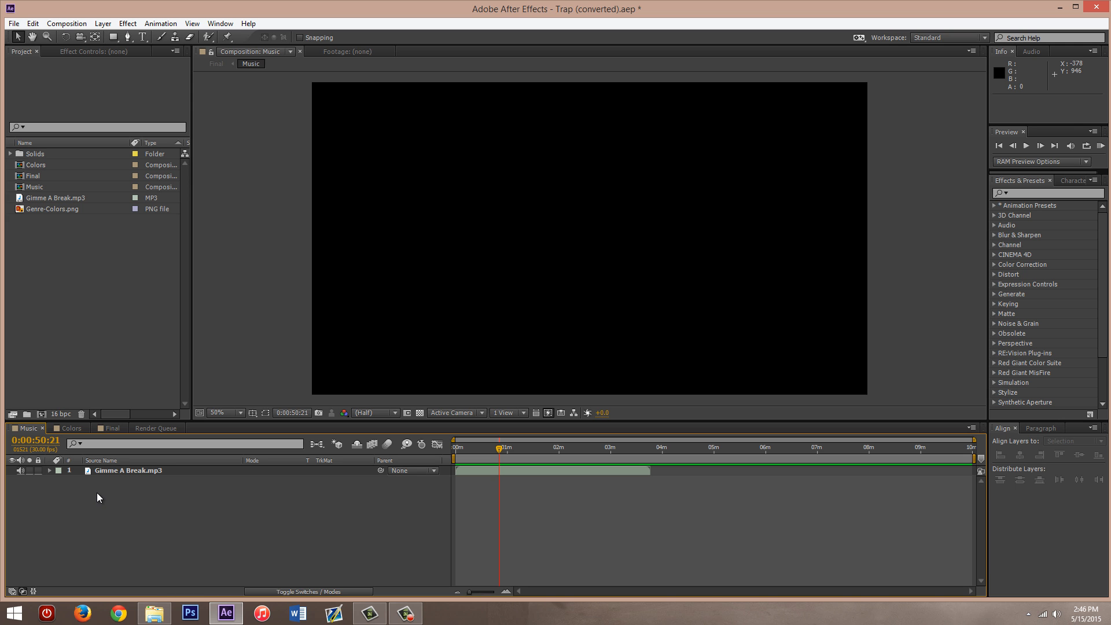
click(73, 427)
click(100, 429)
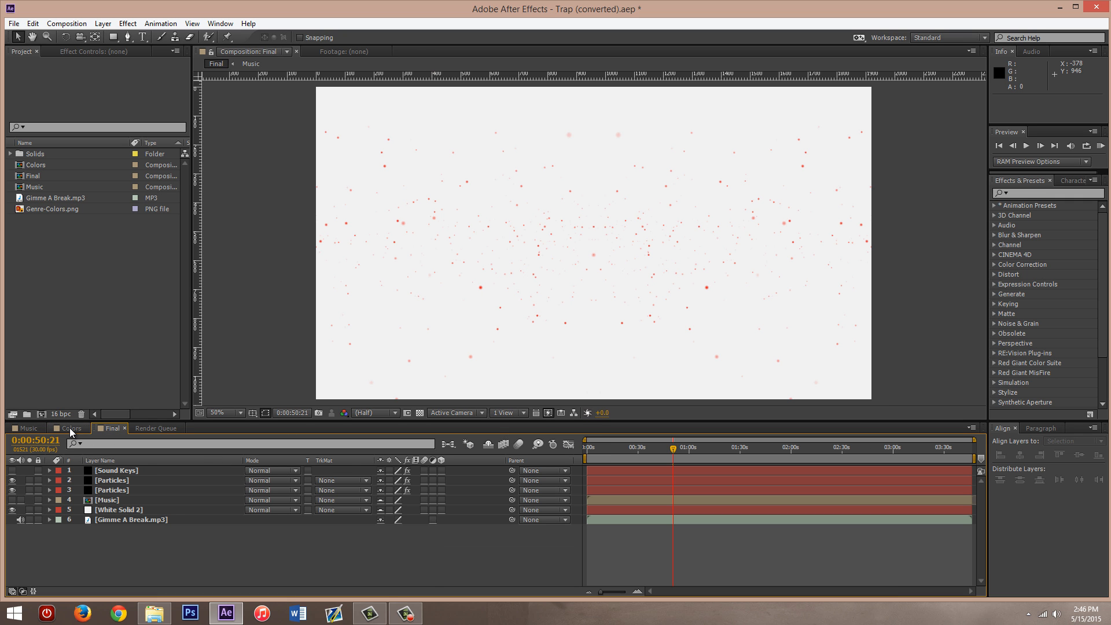
click(29, 428)
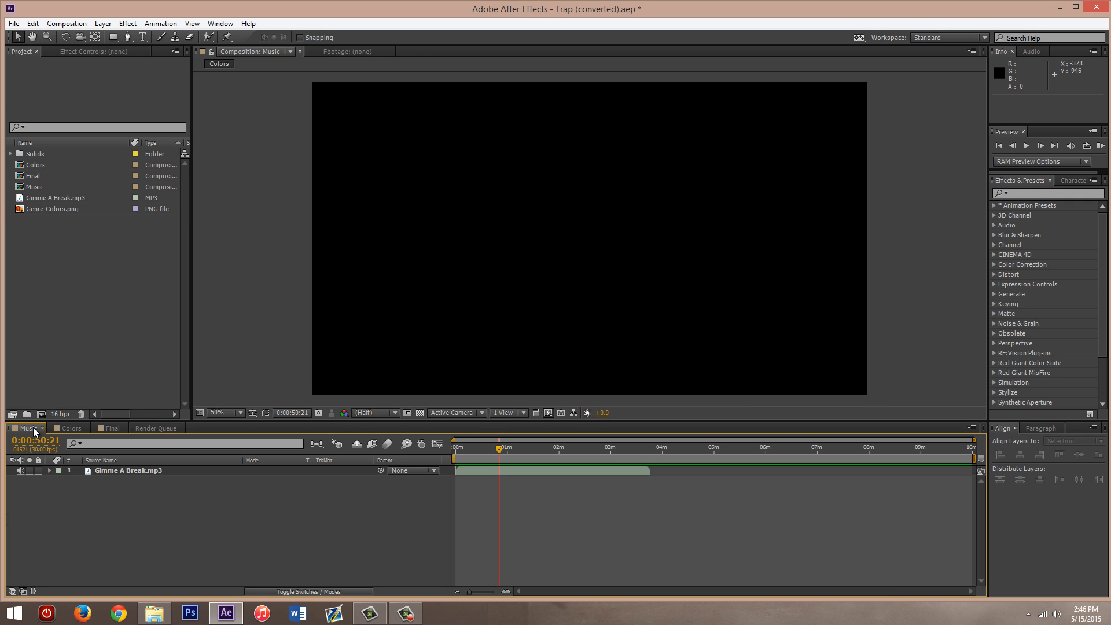
click(69, 428)
click(108, 429)
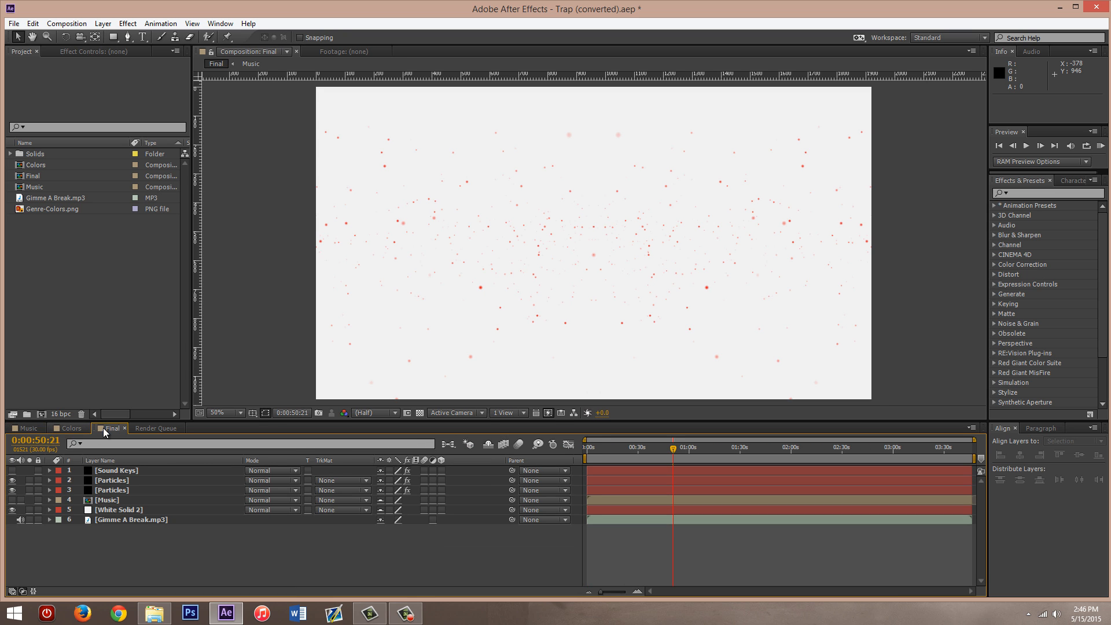
click(28, 428)
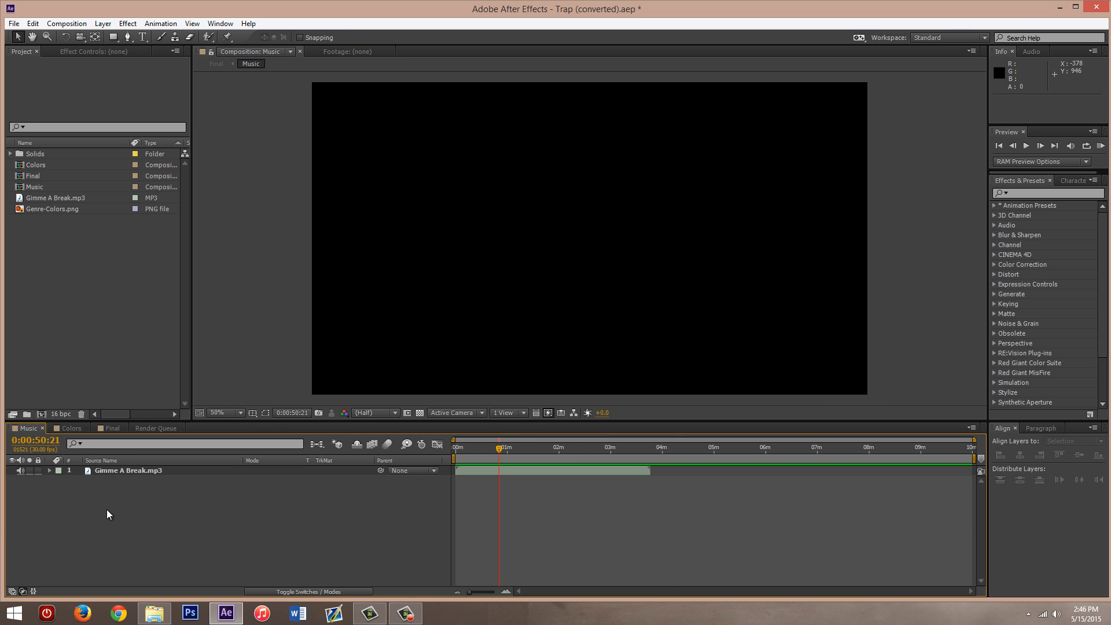
click(68, 428)
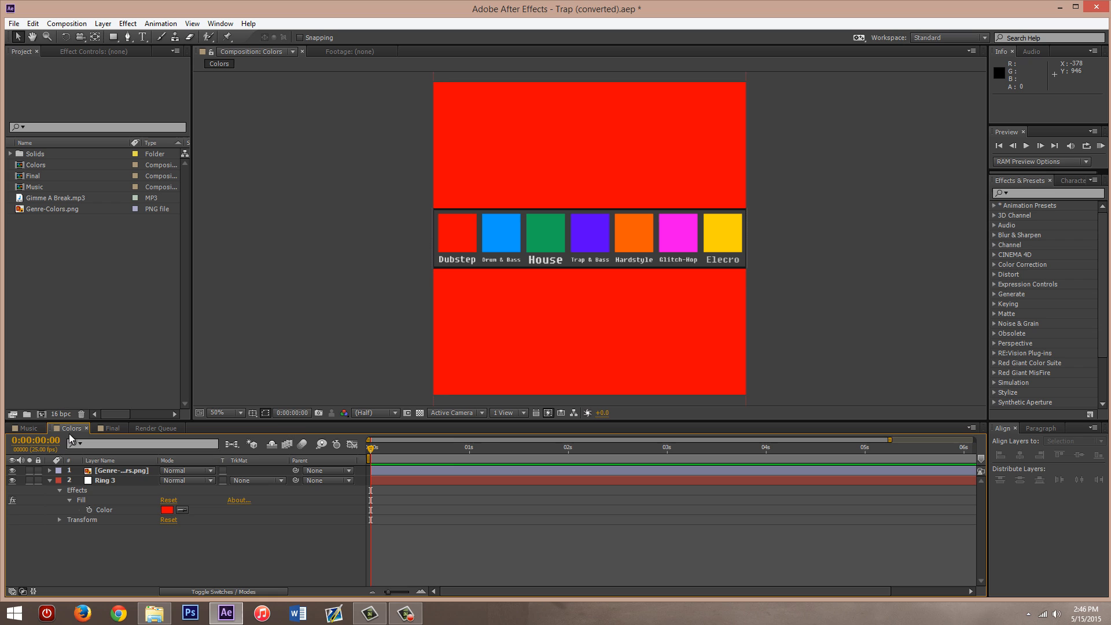
click(34, 429)
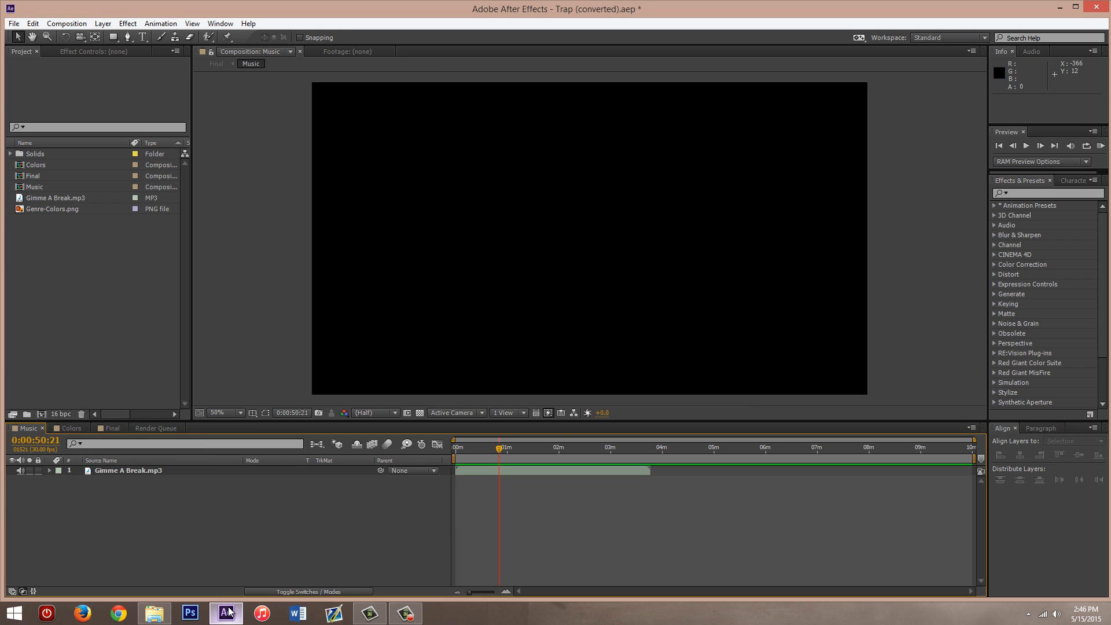
- Check the details of the Gimme A Break.mp3 audio item in the project
mouse_move(220, 606)
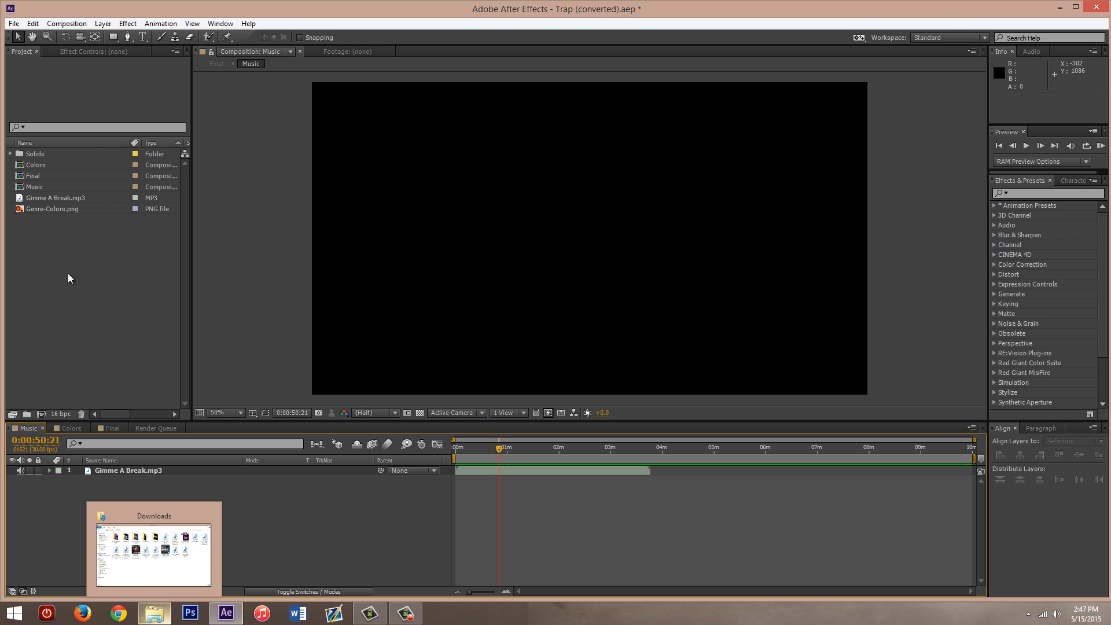
click(152, 612)
click(153, 613)
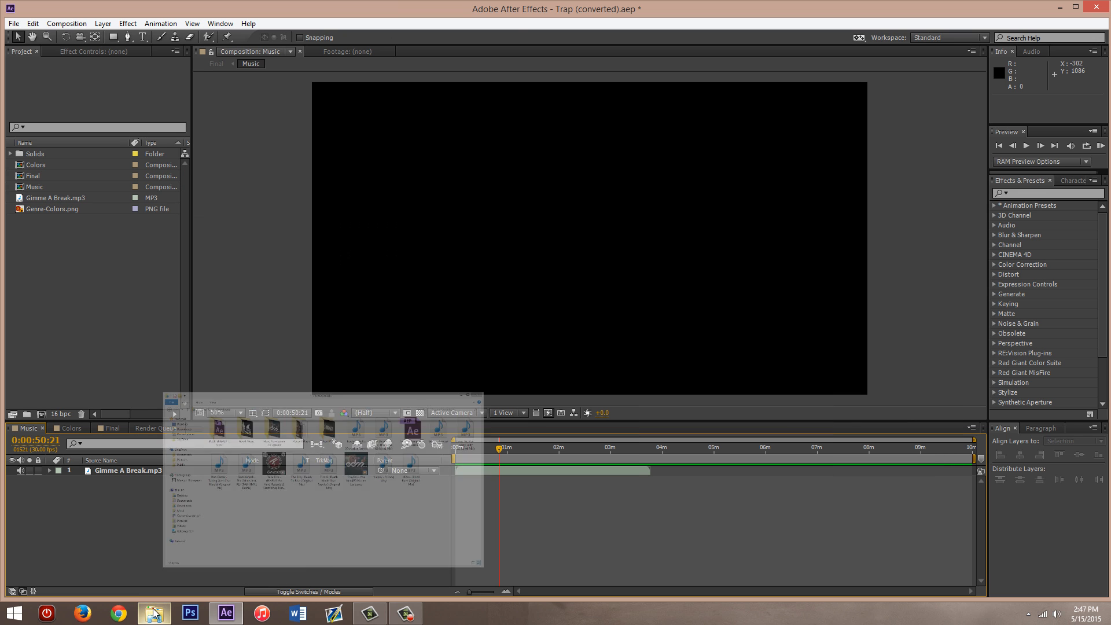
click(57, 197)
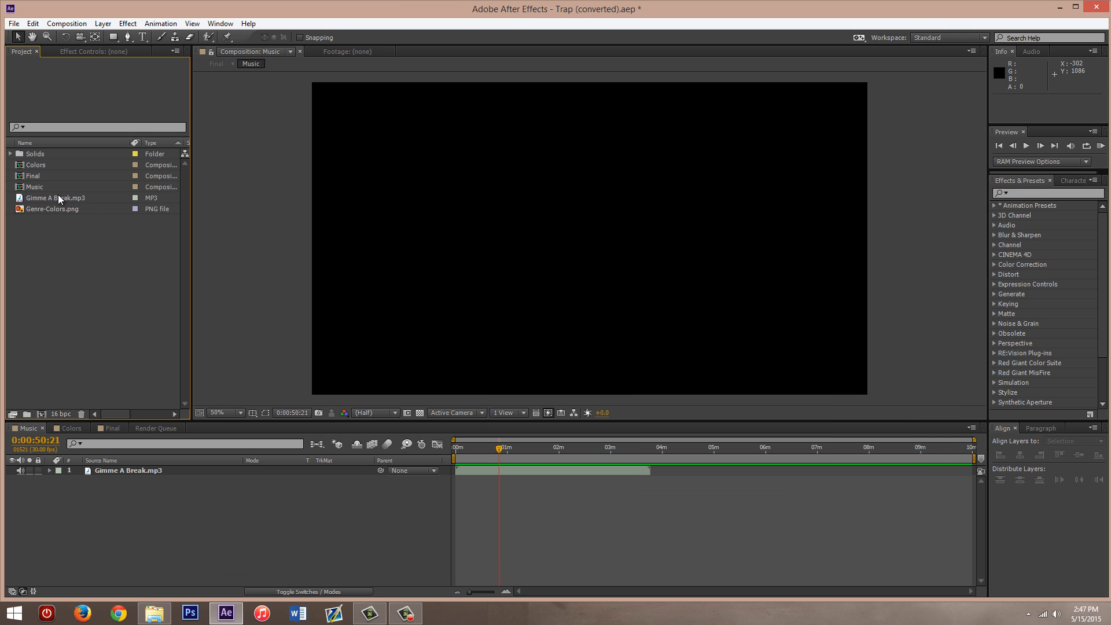
click(64, 234)
click(133, 491)
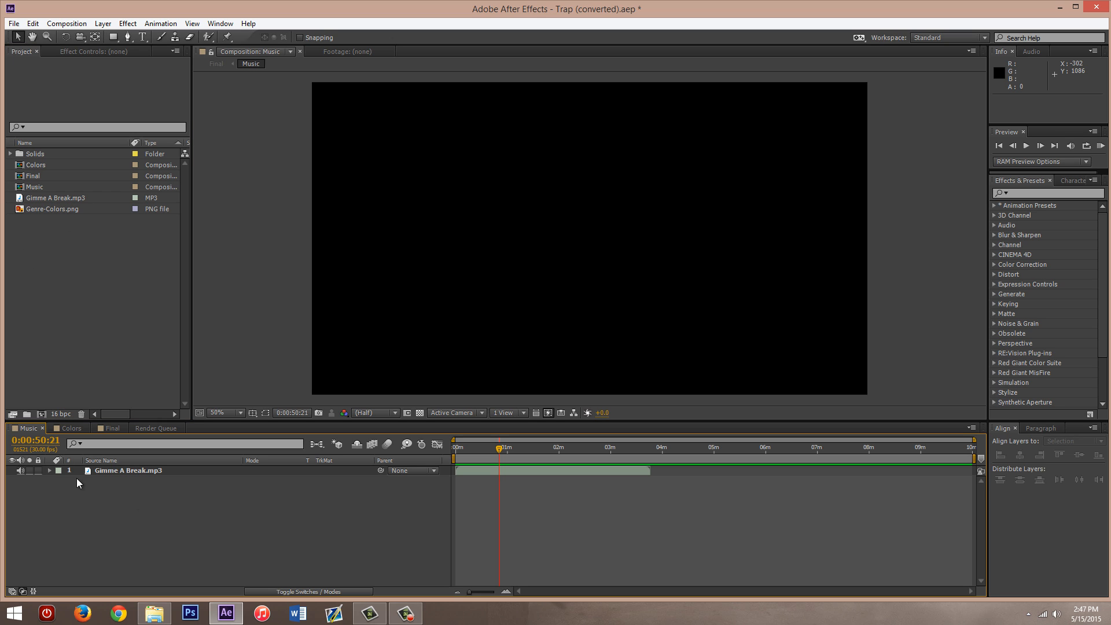
- Try out new composition settings with a frame rate of 60 and a width of 1920 px, and discard them
click(62, 25)
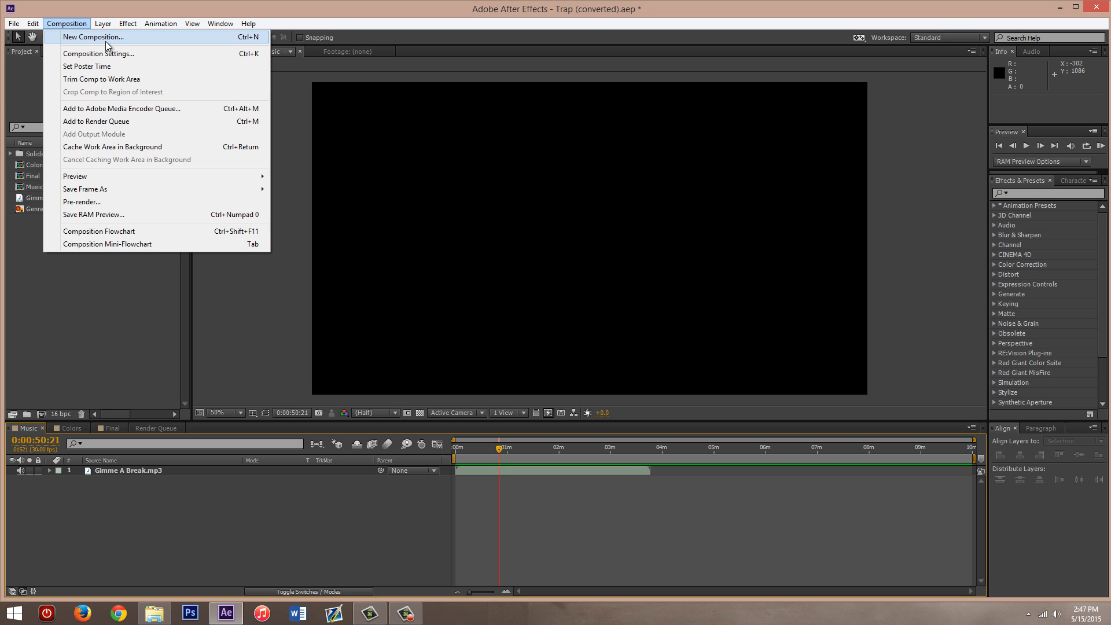
click(81, 26)
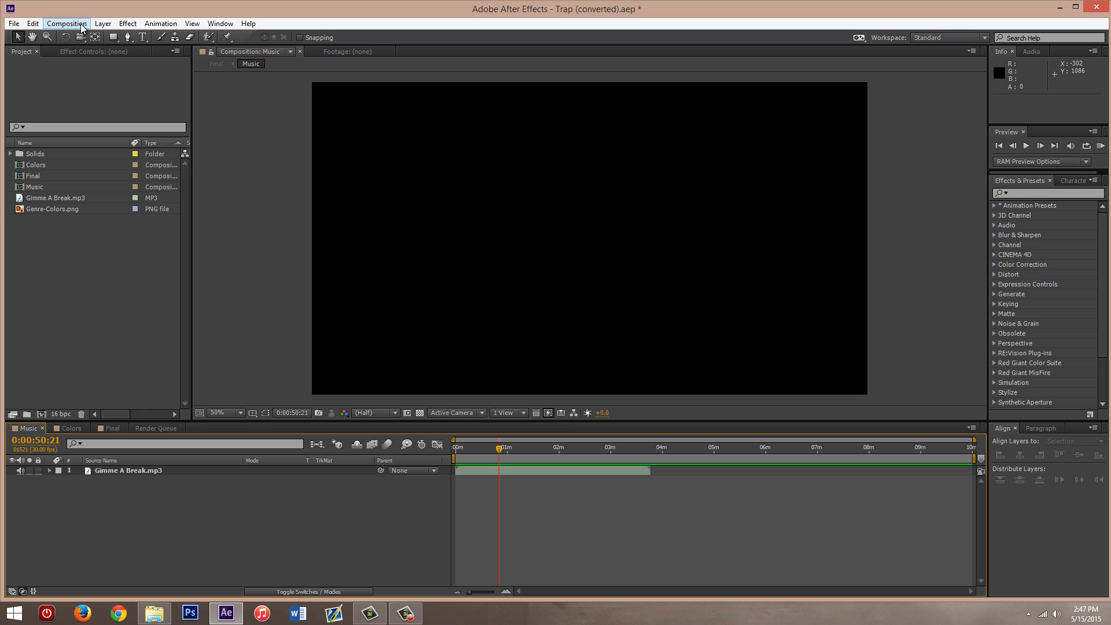
click(81, 26)
click(81, 35)
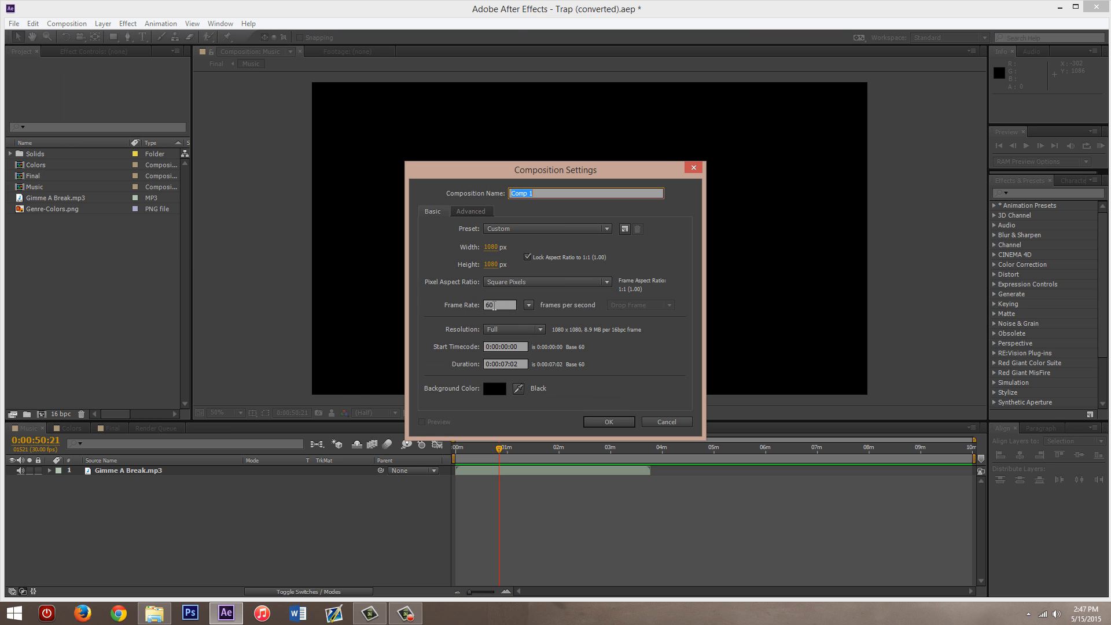
click(493, 307)
text(60)
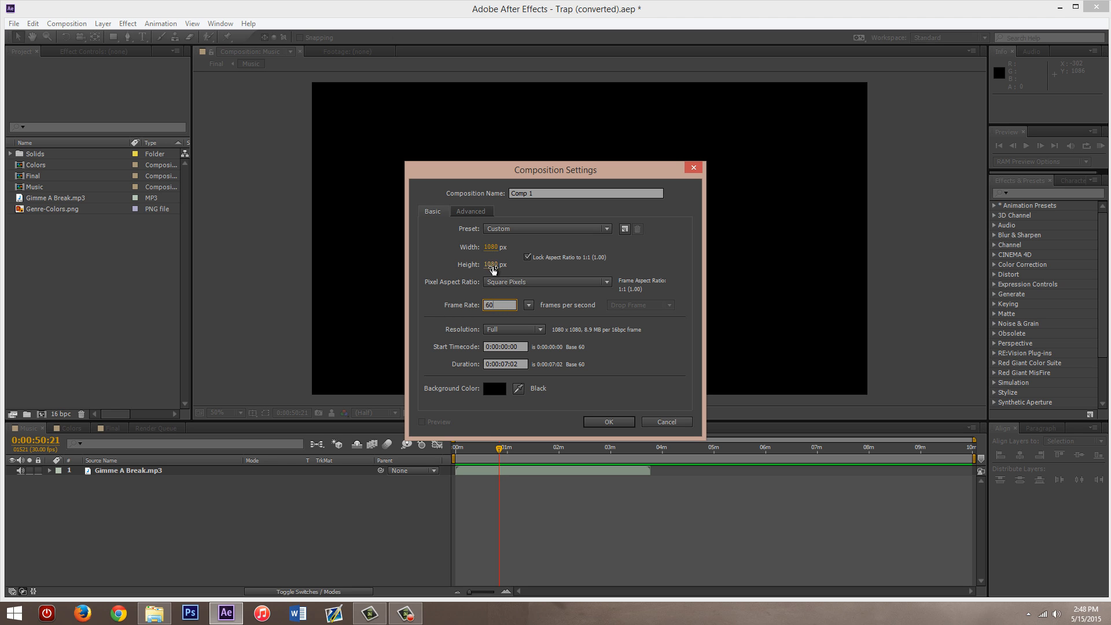
click(527, 257)
click(491, 247)
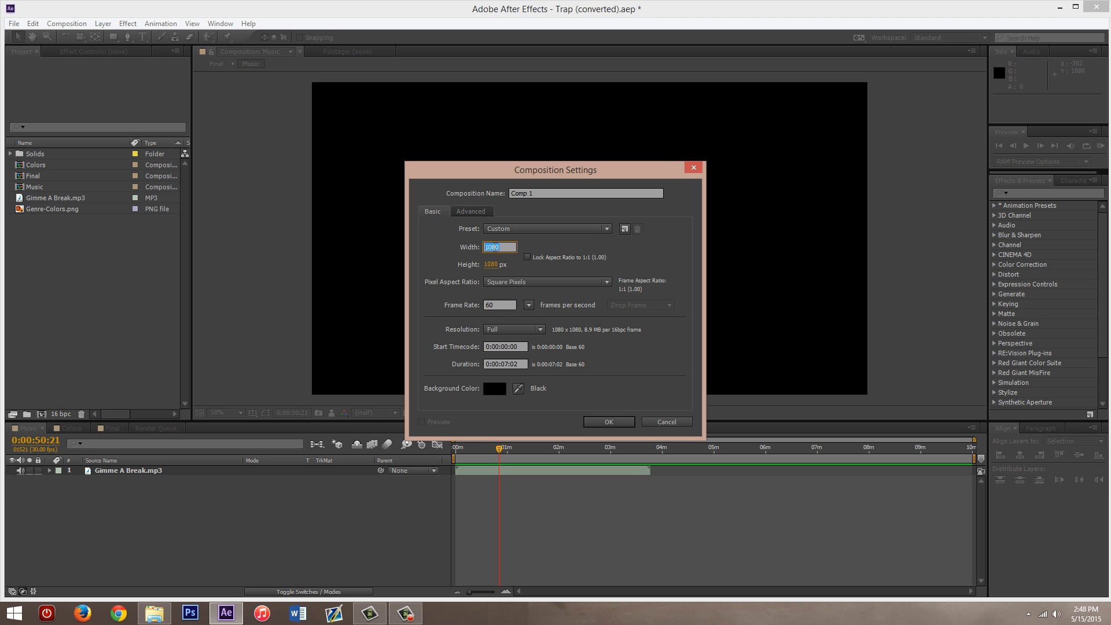
text(1920)
click(542, 255)
click(527, 257)
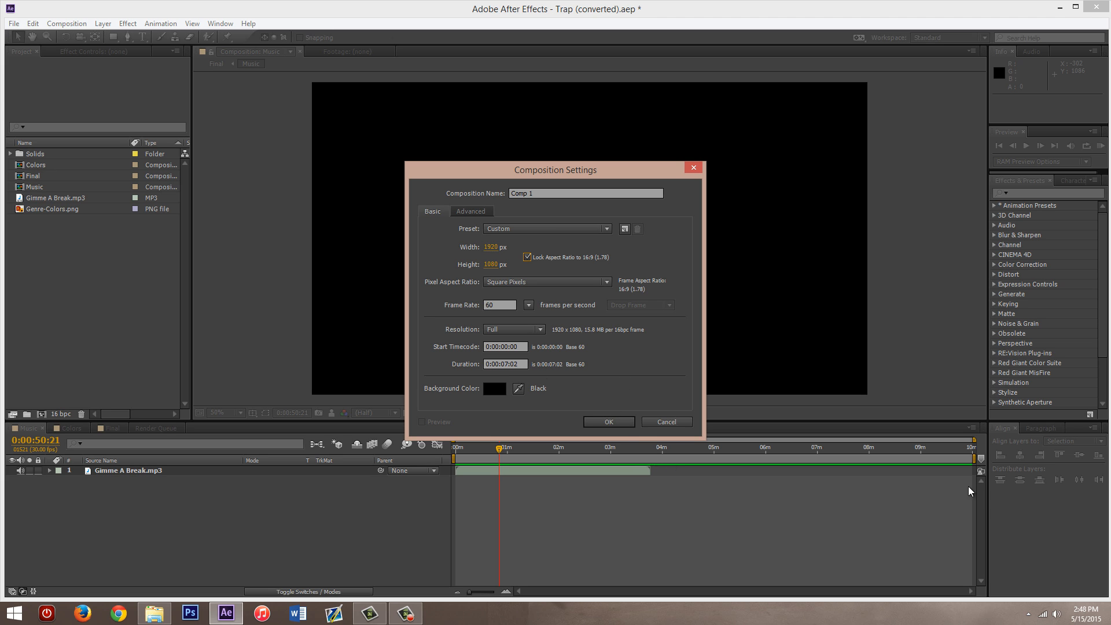
triple_click(543, 194)
click(554, 194)
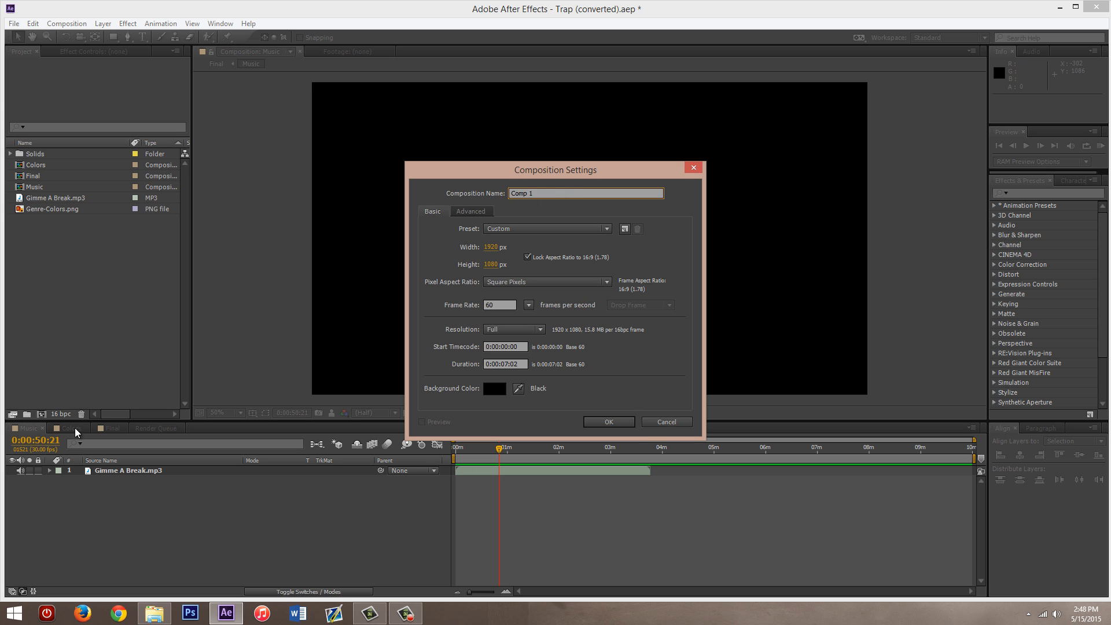
click(658, 424)
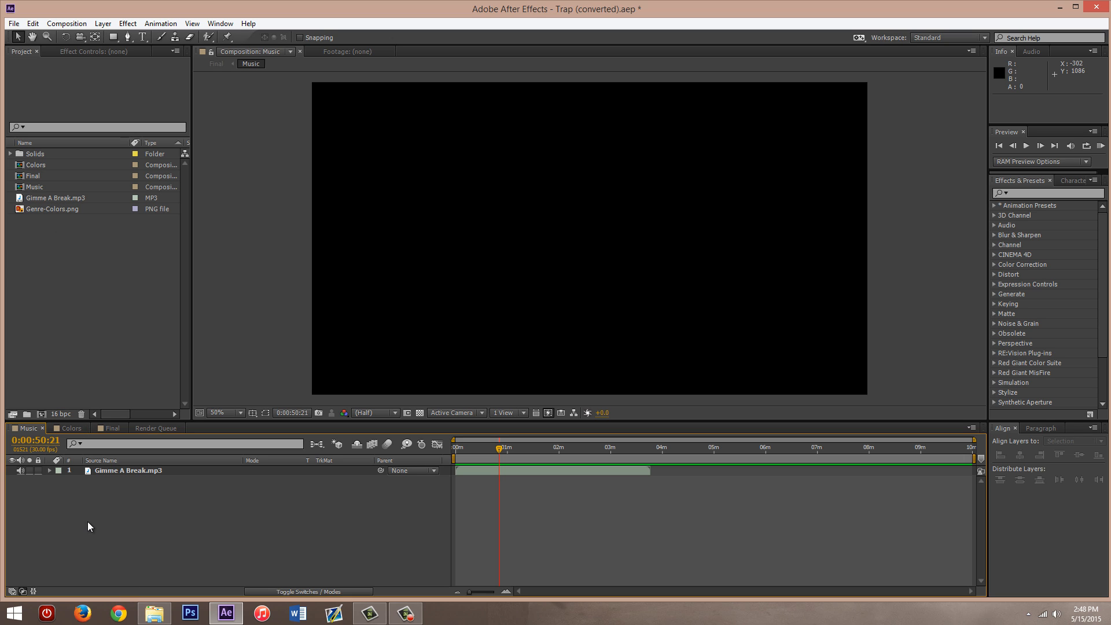
- Open the Colors composition and hide the Genre-Colors.png layer
click(116, 470)
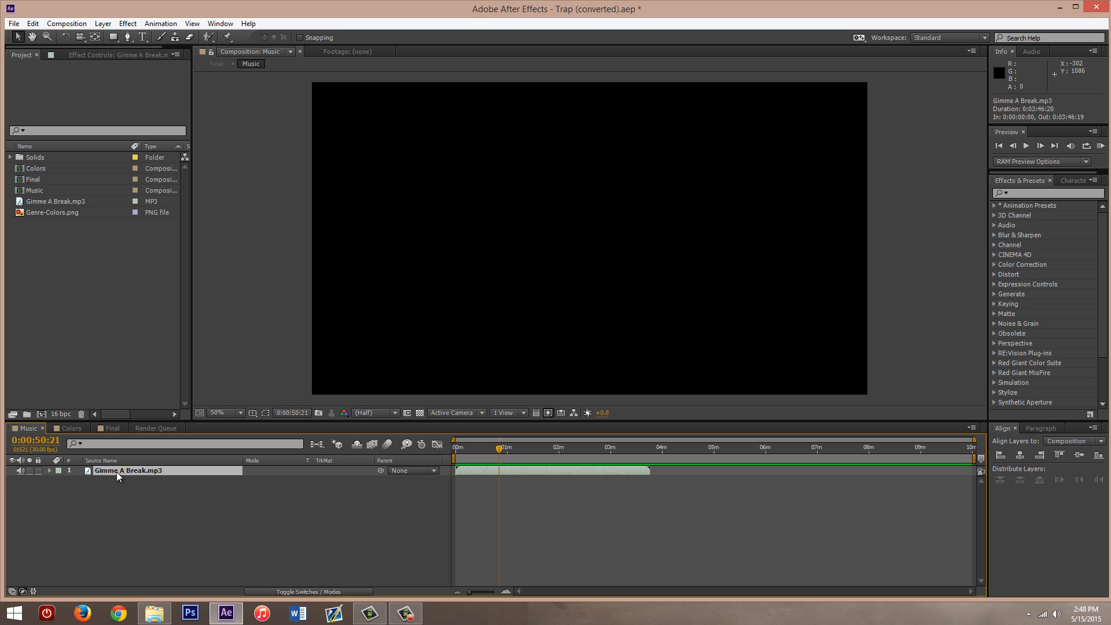
click(125, 503)
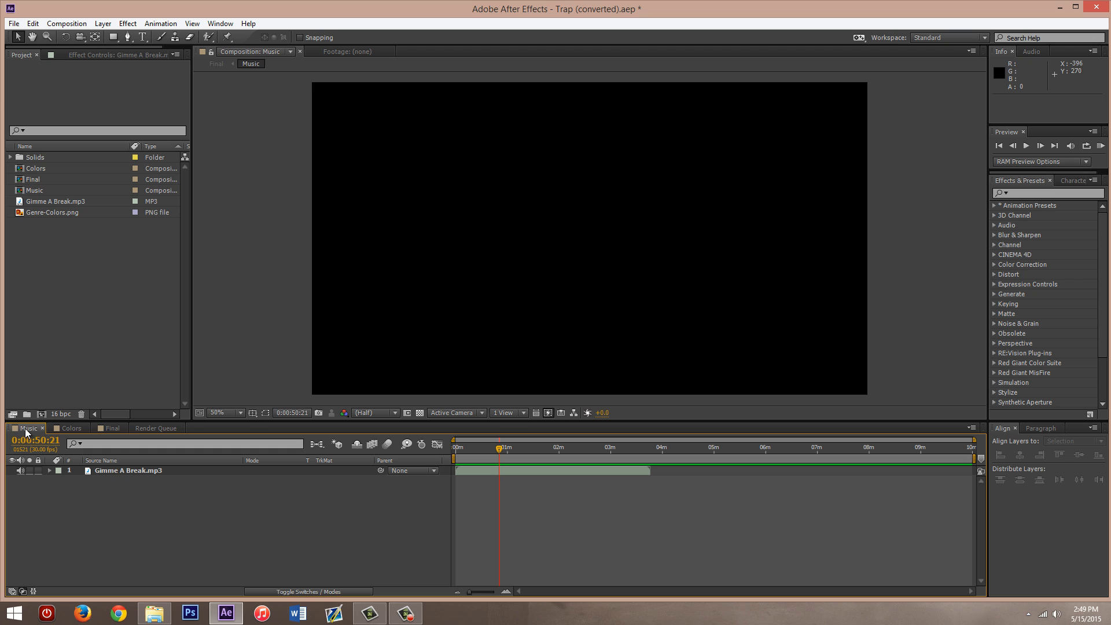
click(76, 429)
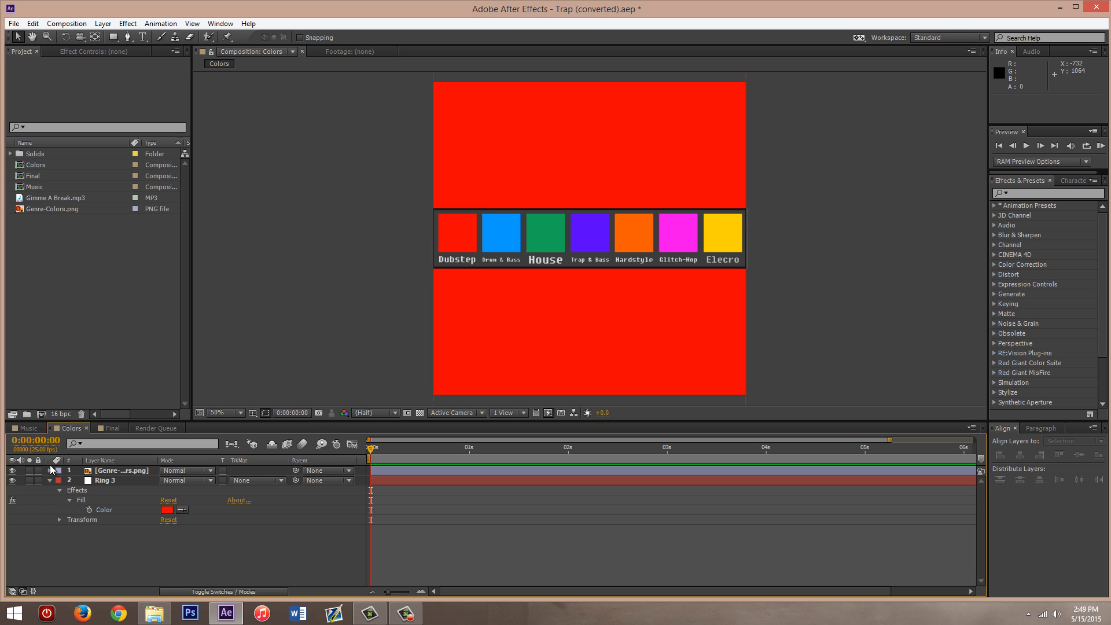
click(12, 471)
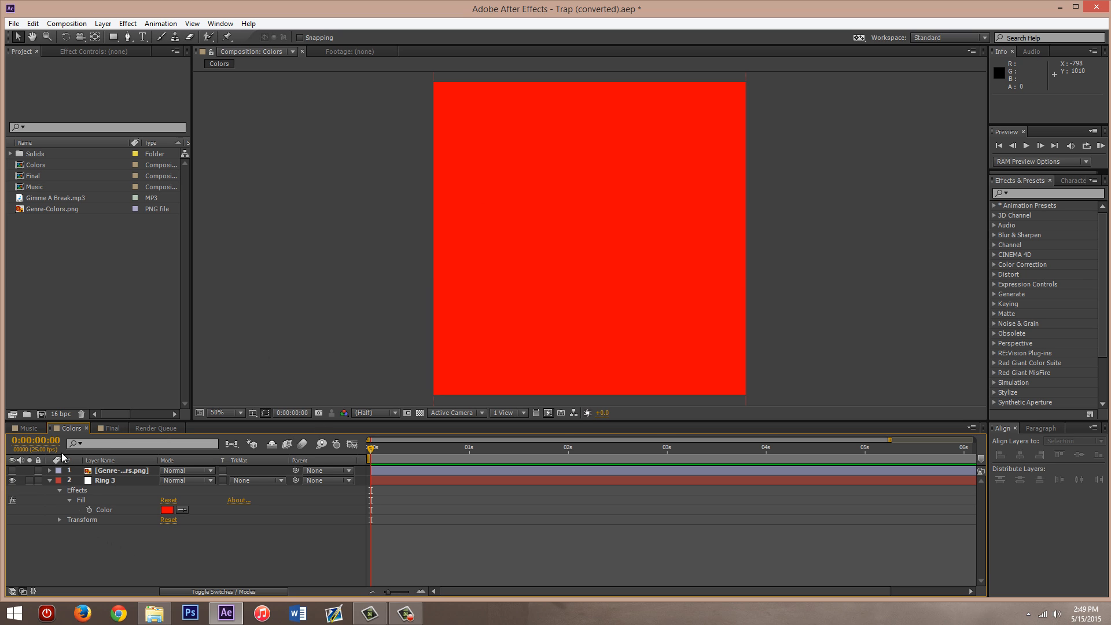
click(13, 470)
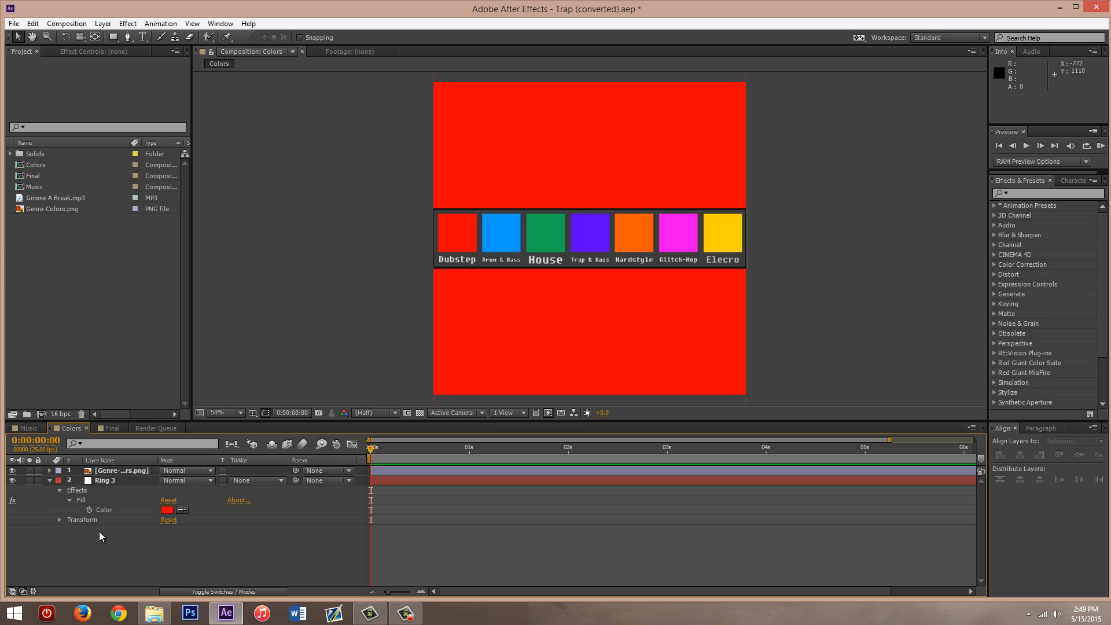
click(12, 470)
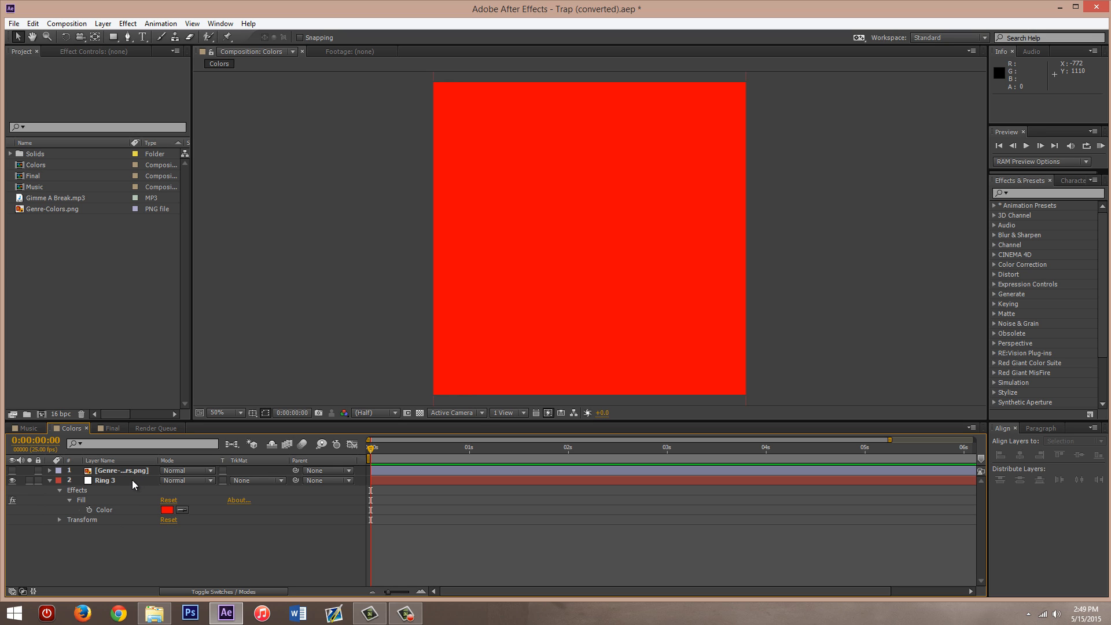
click(105, 480)
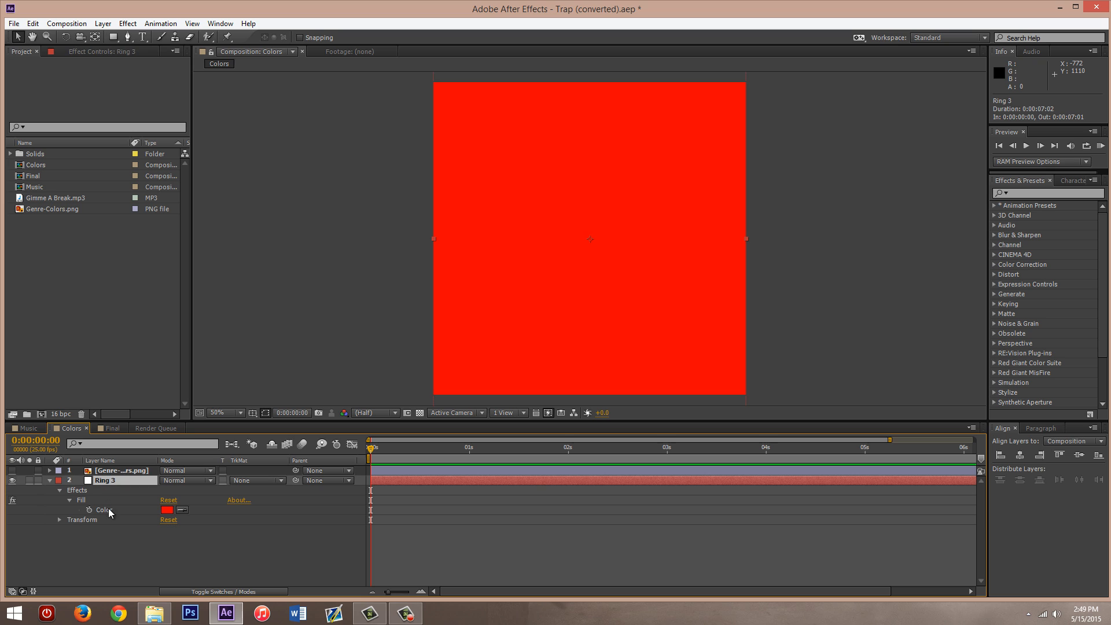
click(114, 38)
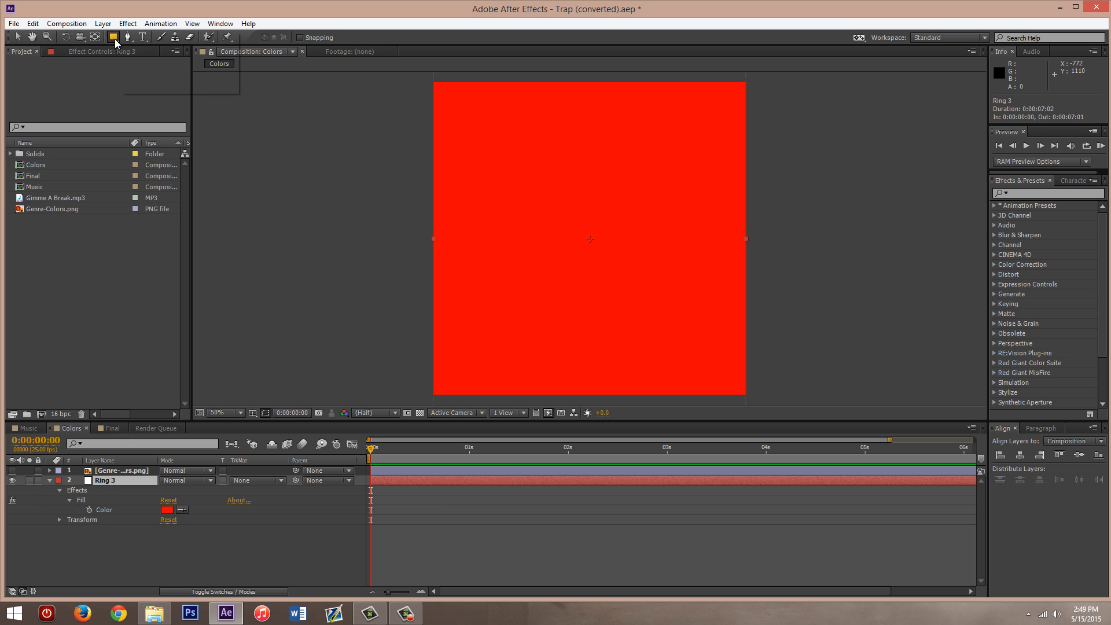
click(157, 40)
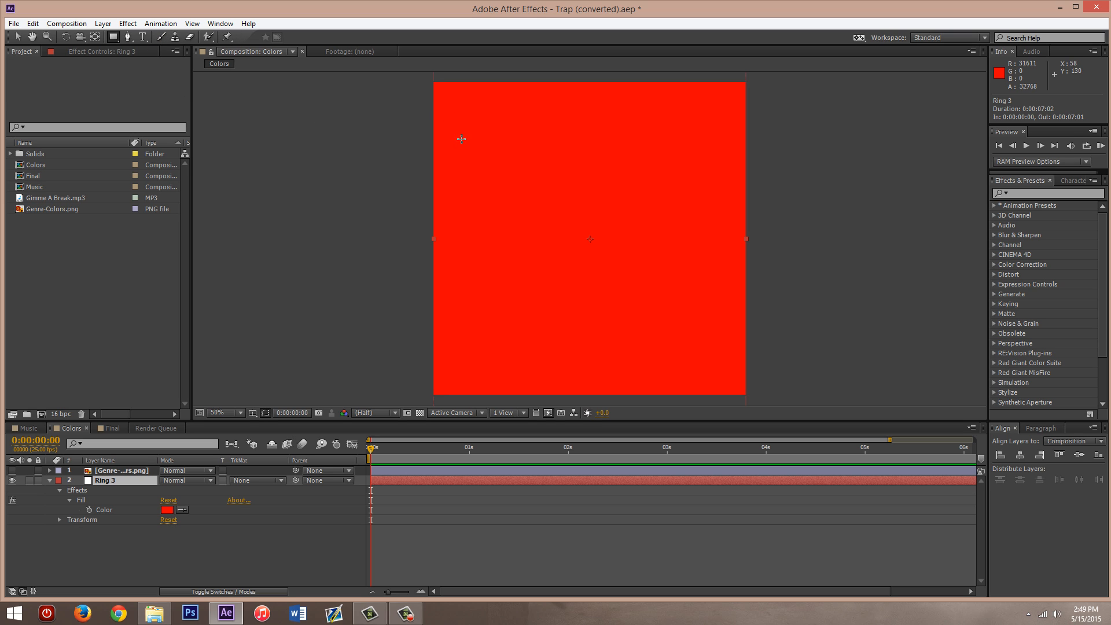
click(84, 560)
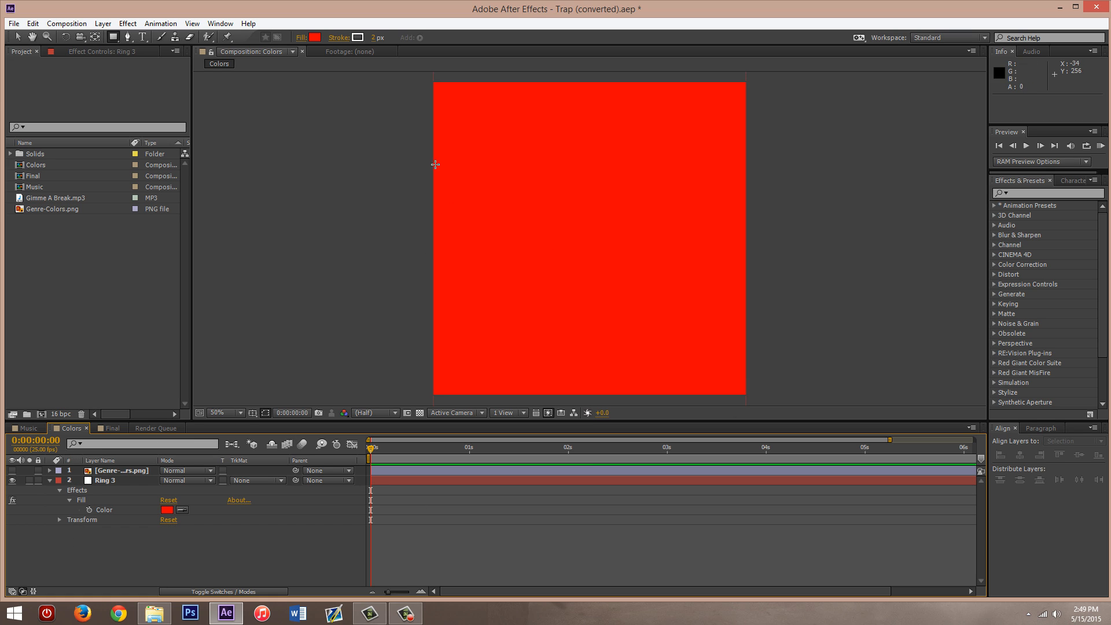
click(18, 38)
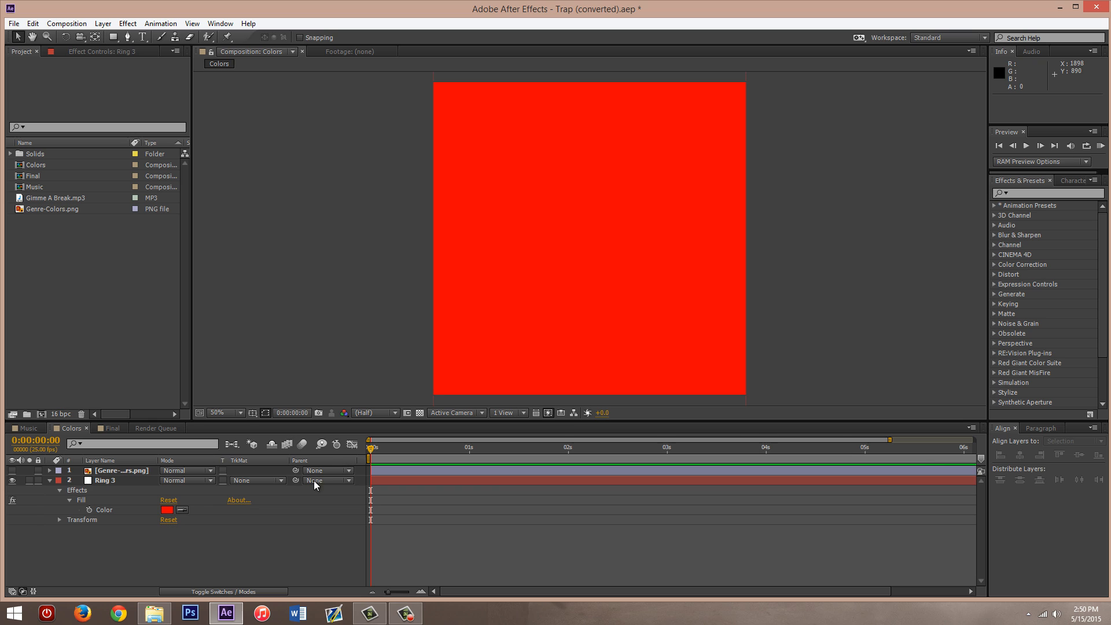
- Examine the Fill effect's properties on the Ring 3 layer and select the effect
click(96, 479)
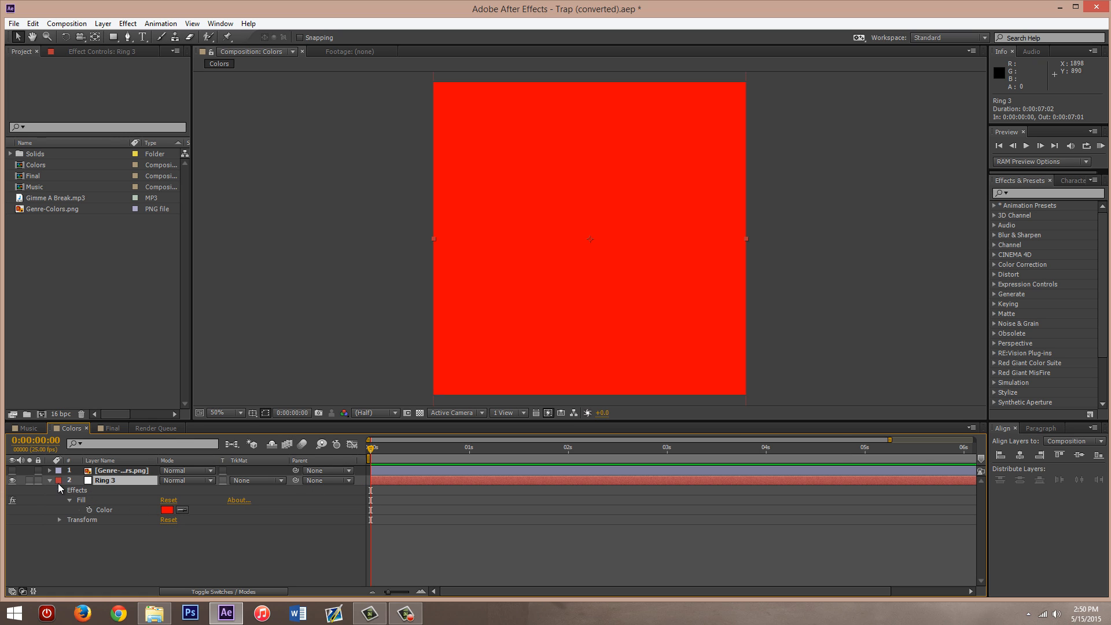
click(49, 480)
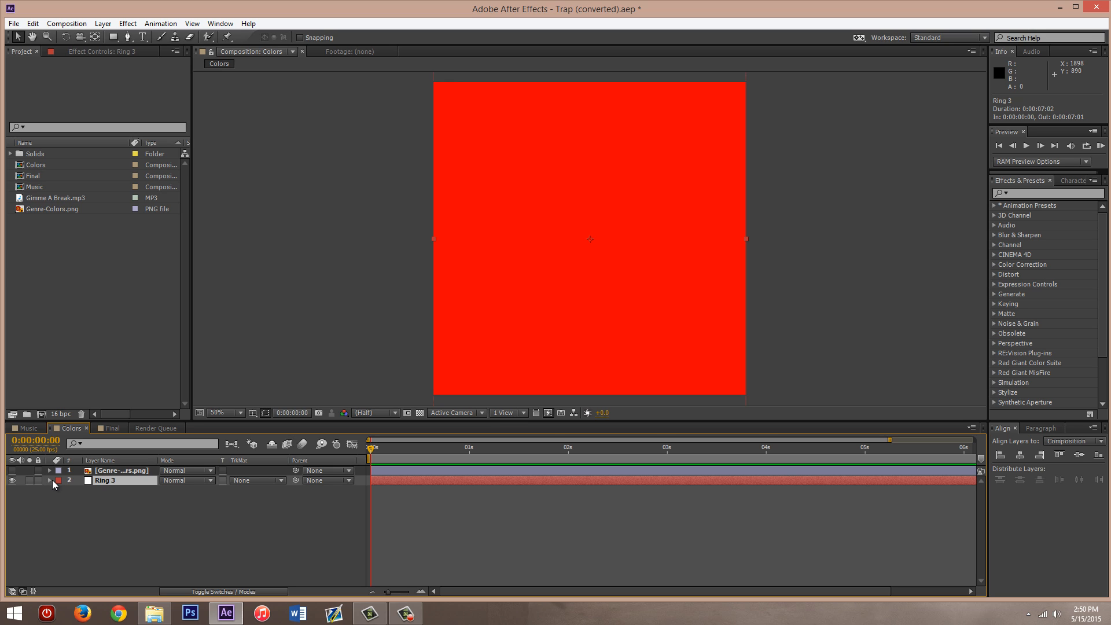
click(51, 480)
click(70, 491)
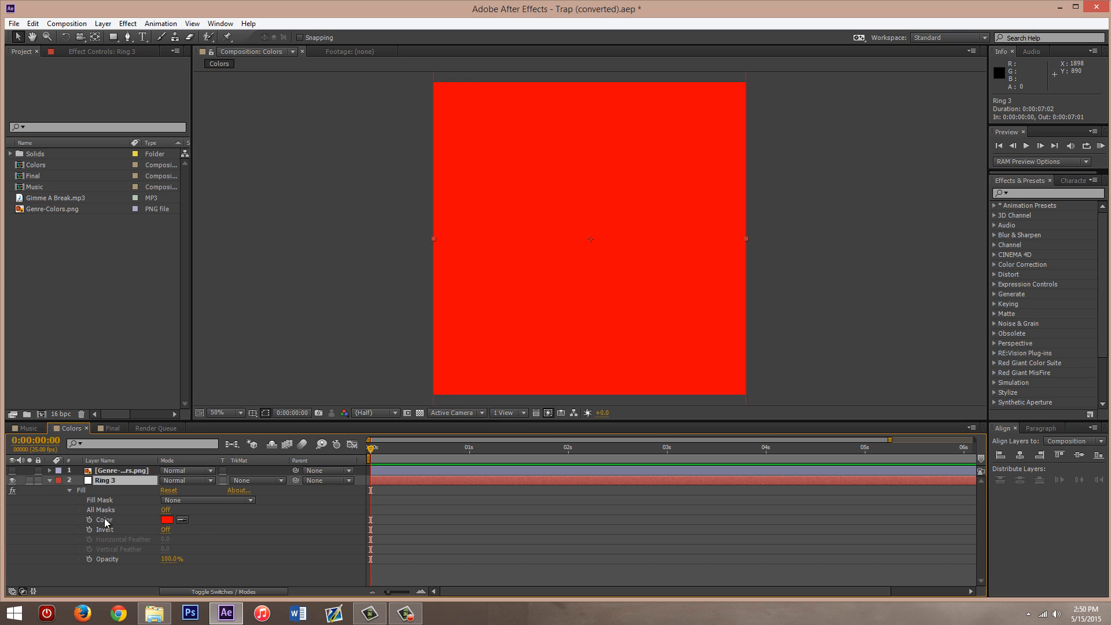
click(69, 491)
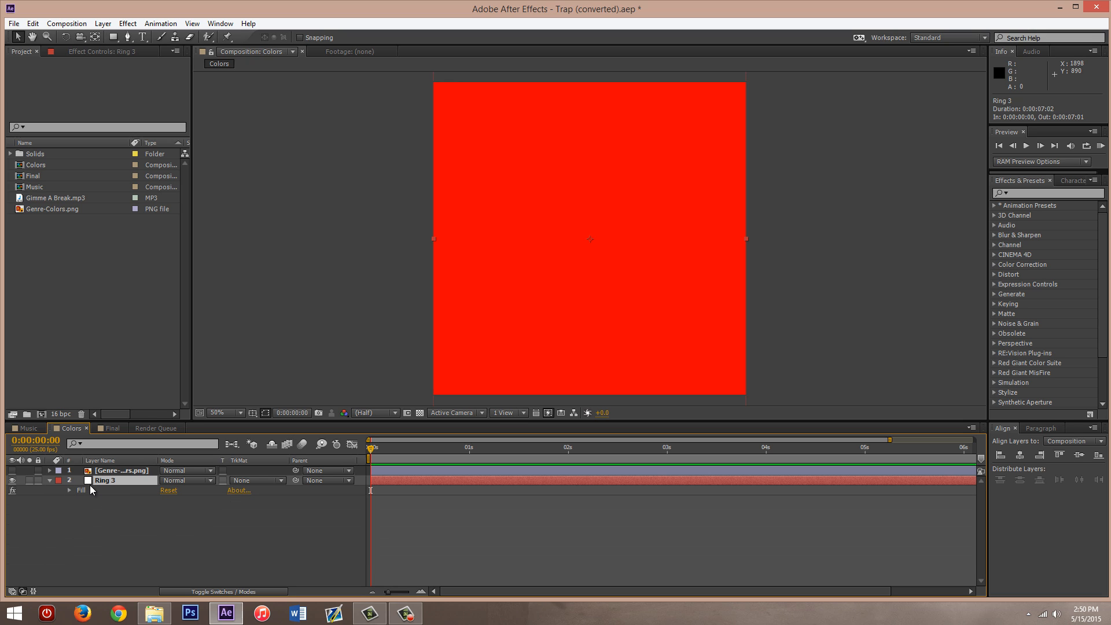
click(84, 491)
key(y)
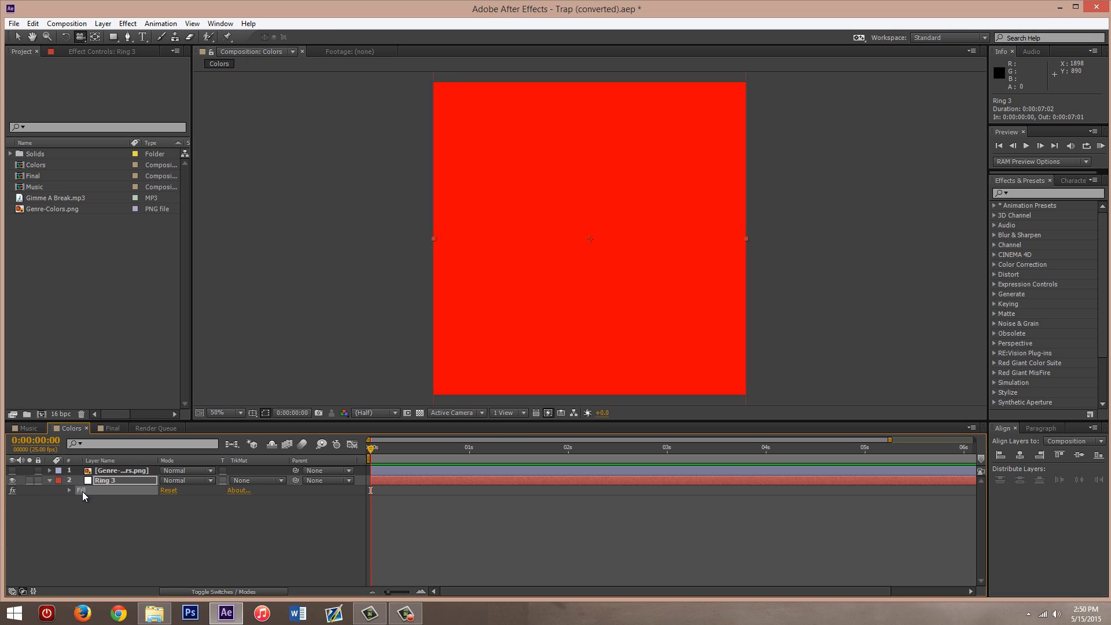
- Reveal the Fill effect on the Ring 3 layer again and review its expanded mask, color, invert and opacity settings
key(e)
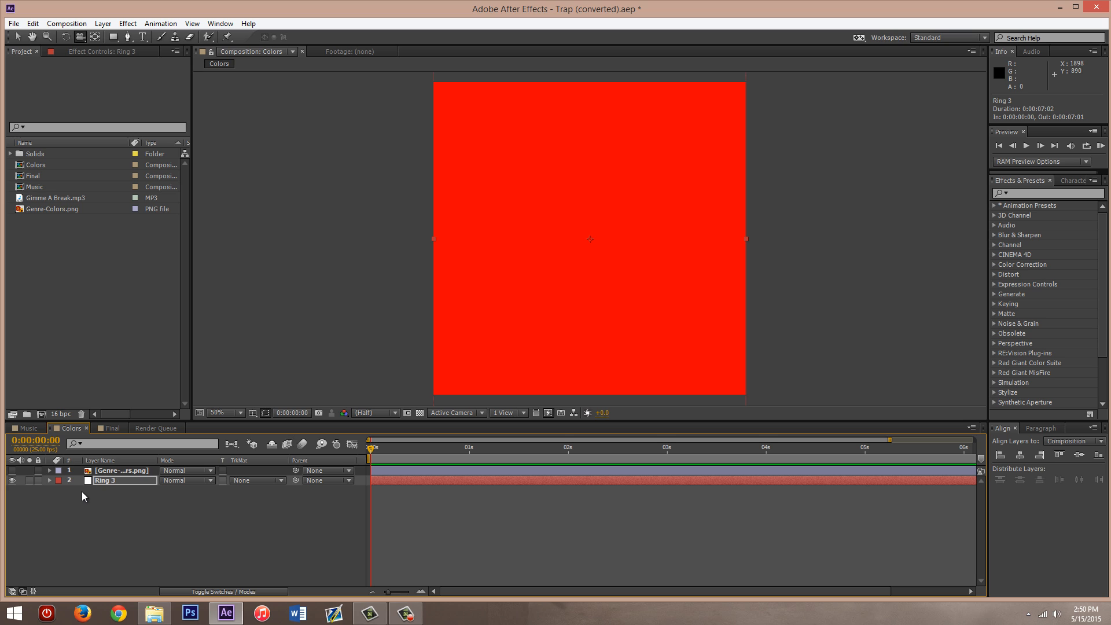
key(e)
click(75, 507)
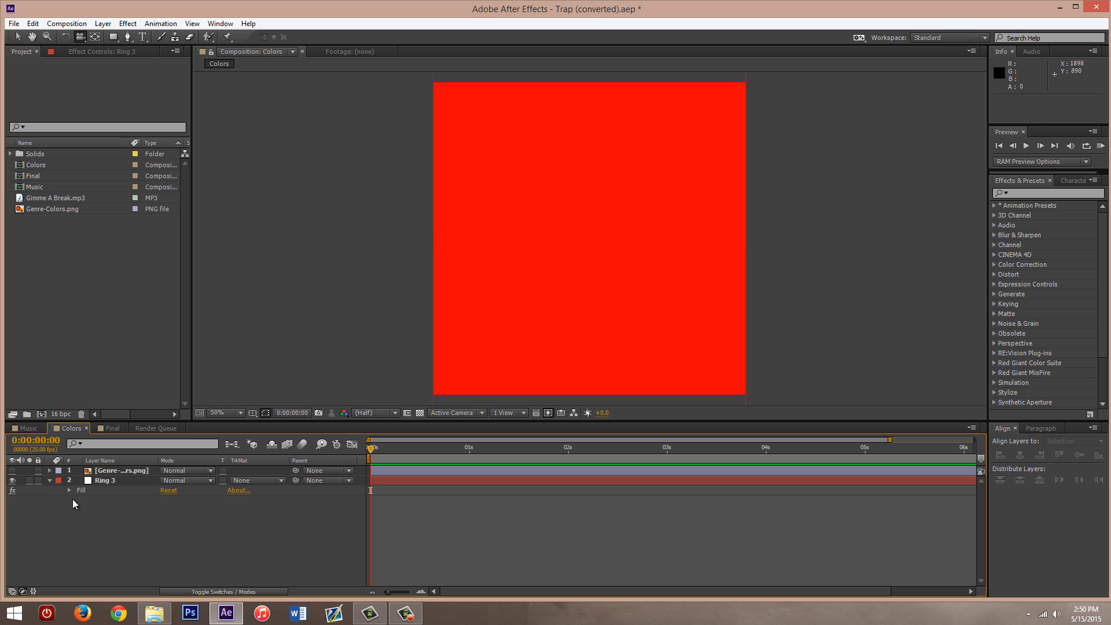
click(89, 481)
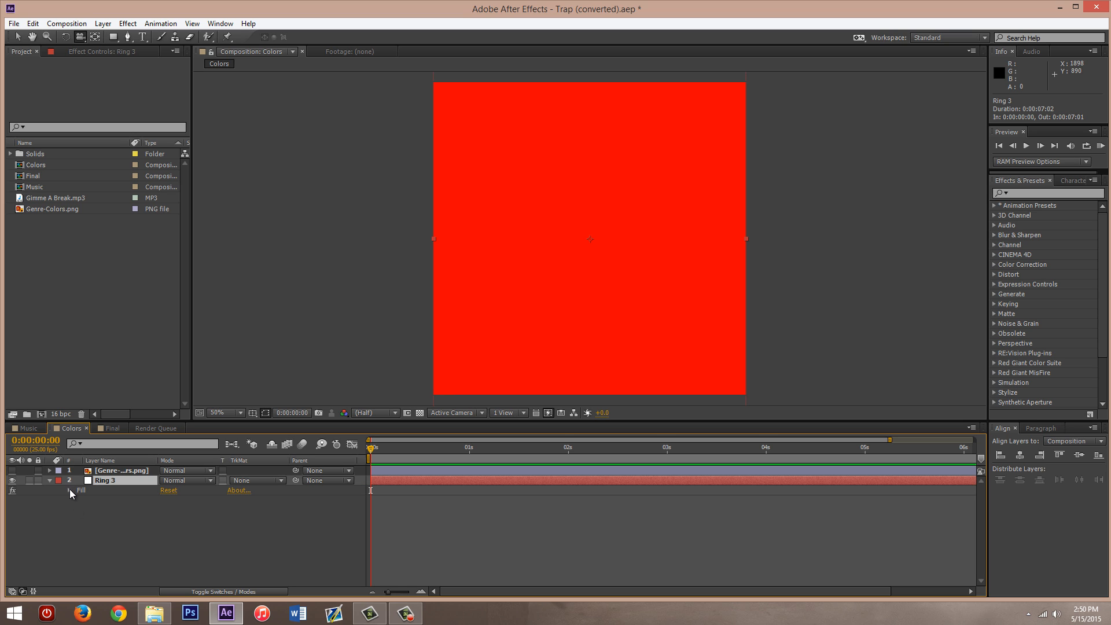
click(69, 490)
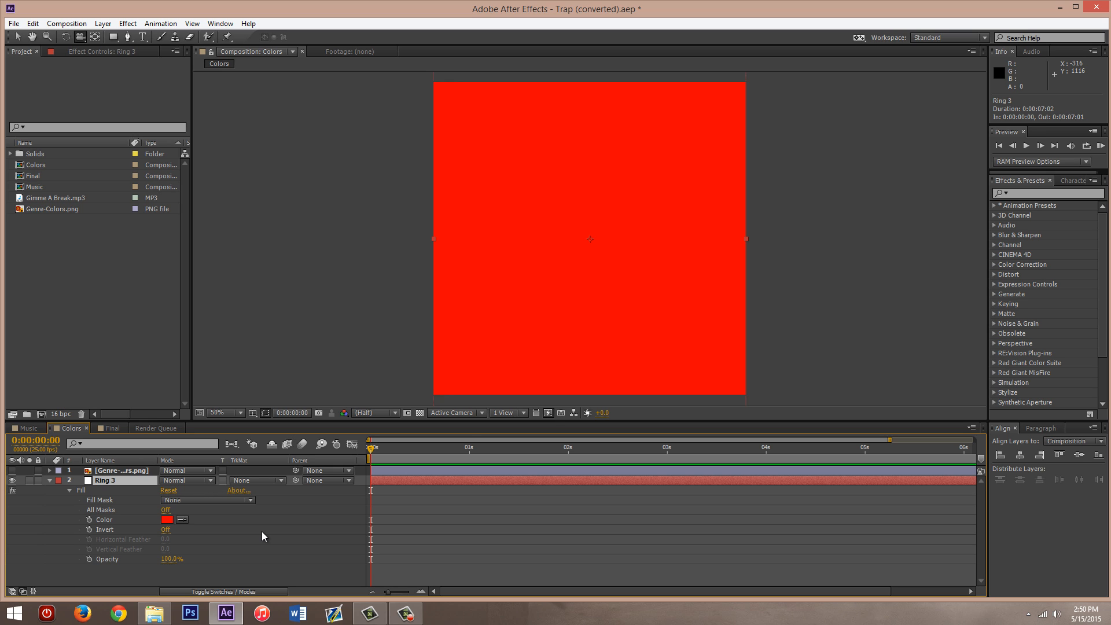
click(42, 527)
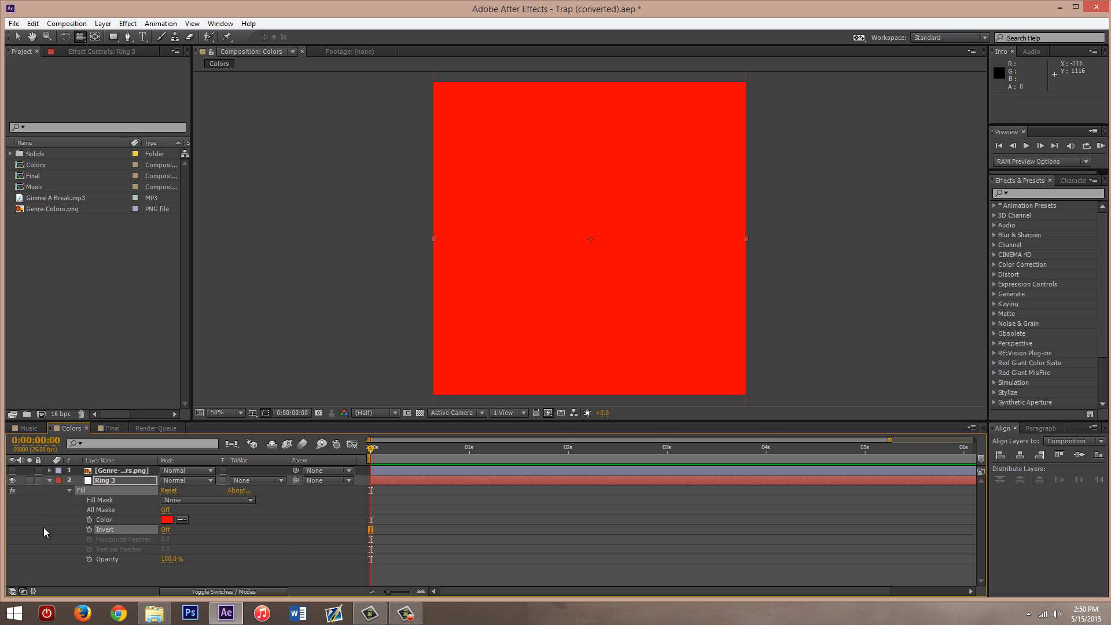
click(45, 568)
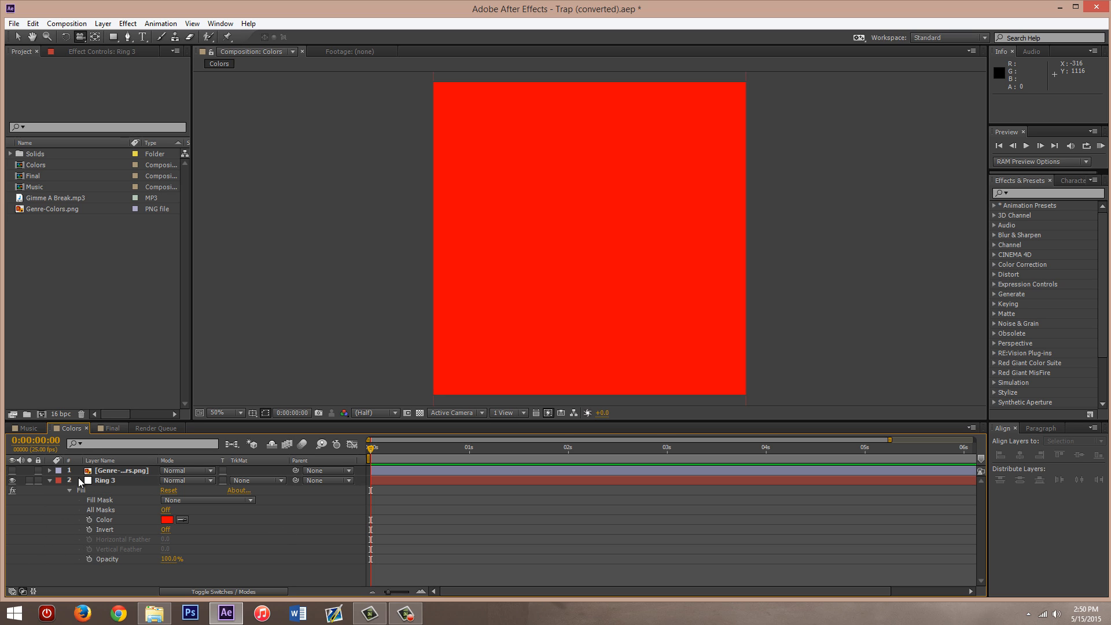
- Open the Final composition, switch to the Selection tool, and check the Music composition's details in the project
click(106, 430)
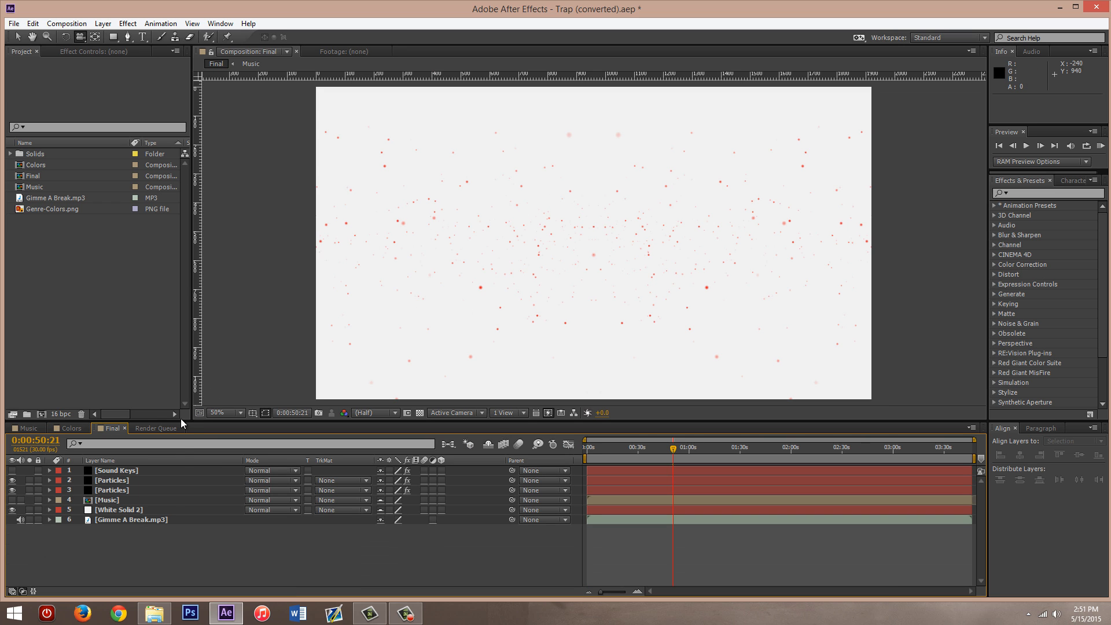
click(20, 38)
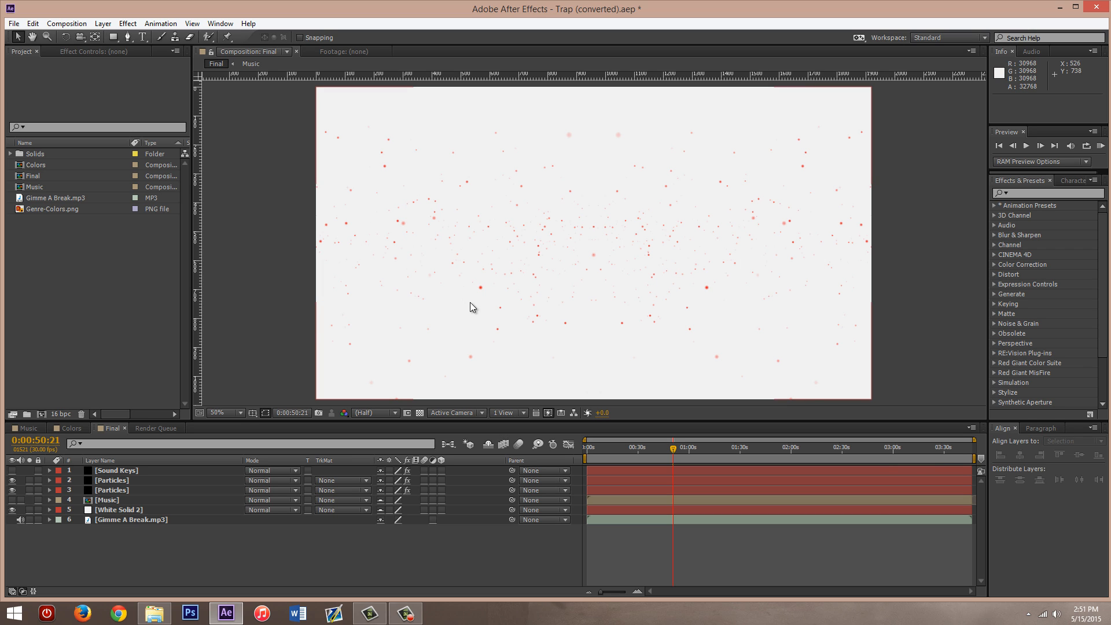
click(102, 428)
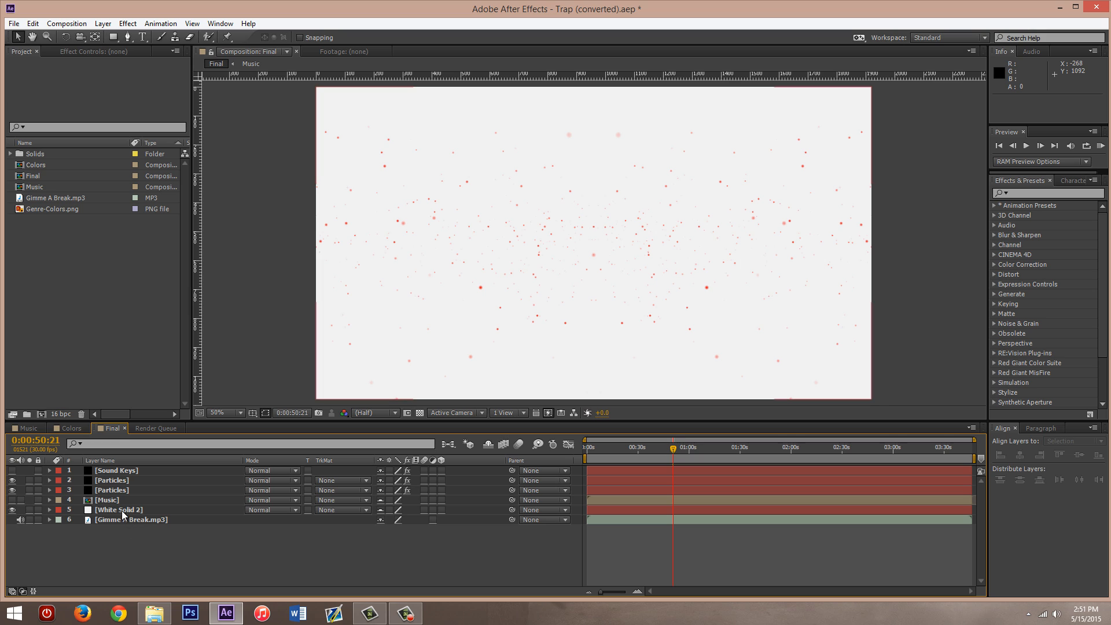
click(35, 187)
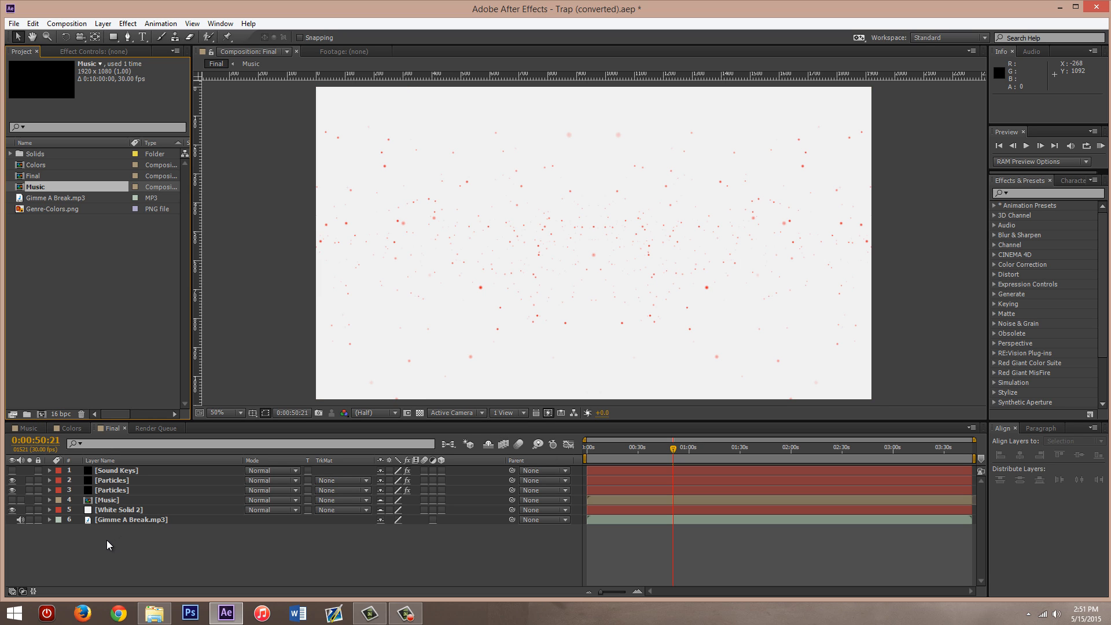
- Select the White Solid 2 layer and look up the available new layer types, including Solid, without creating one
click(101, 510)
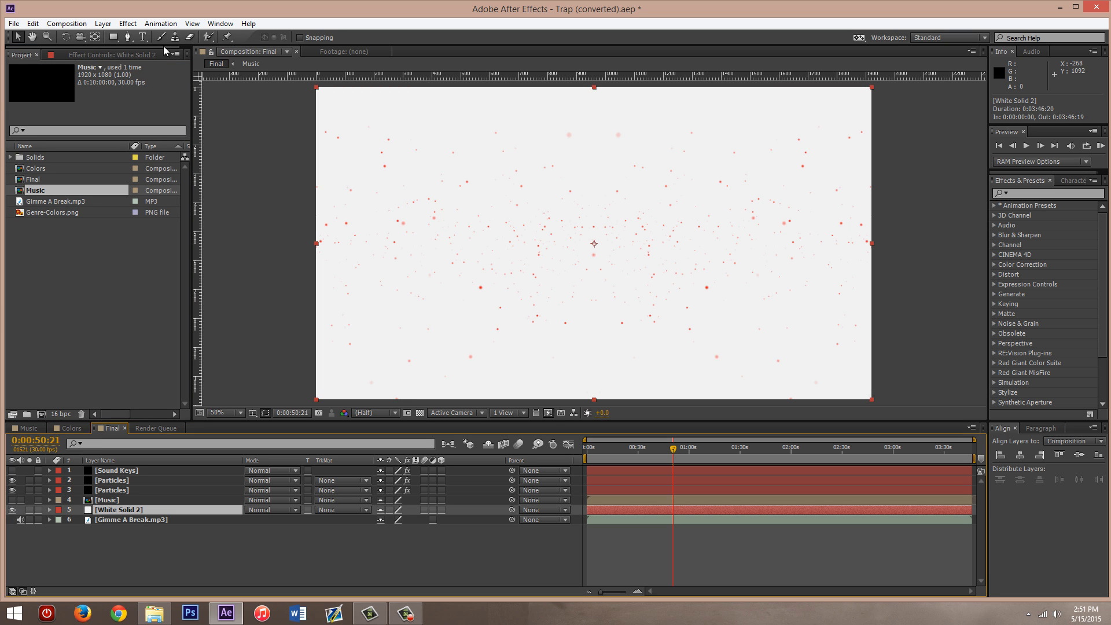
click(103, 24)
mouse_move(174, 37)
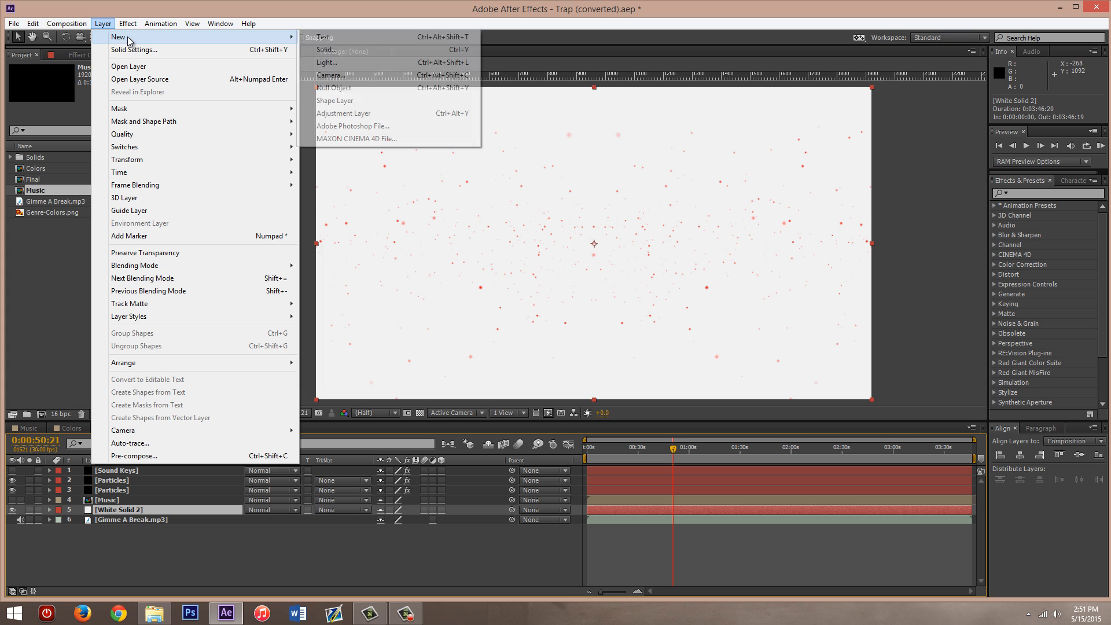
click(99, 24)
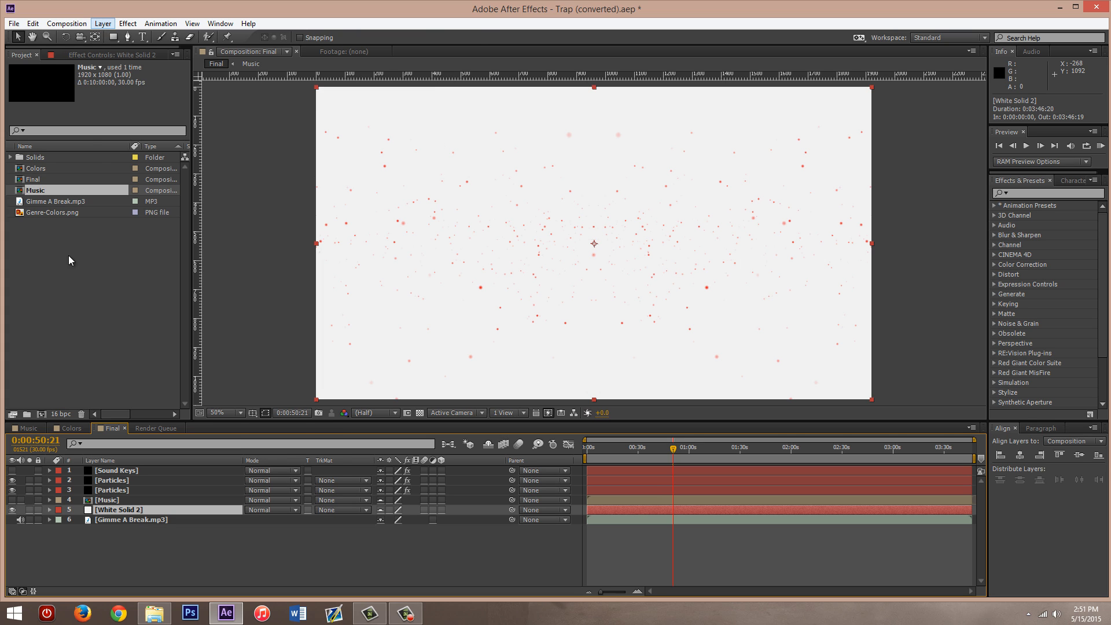
click(77, 550)
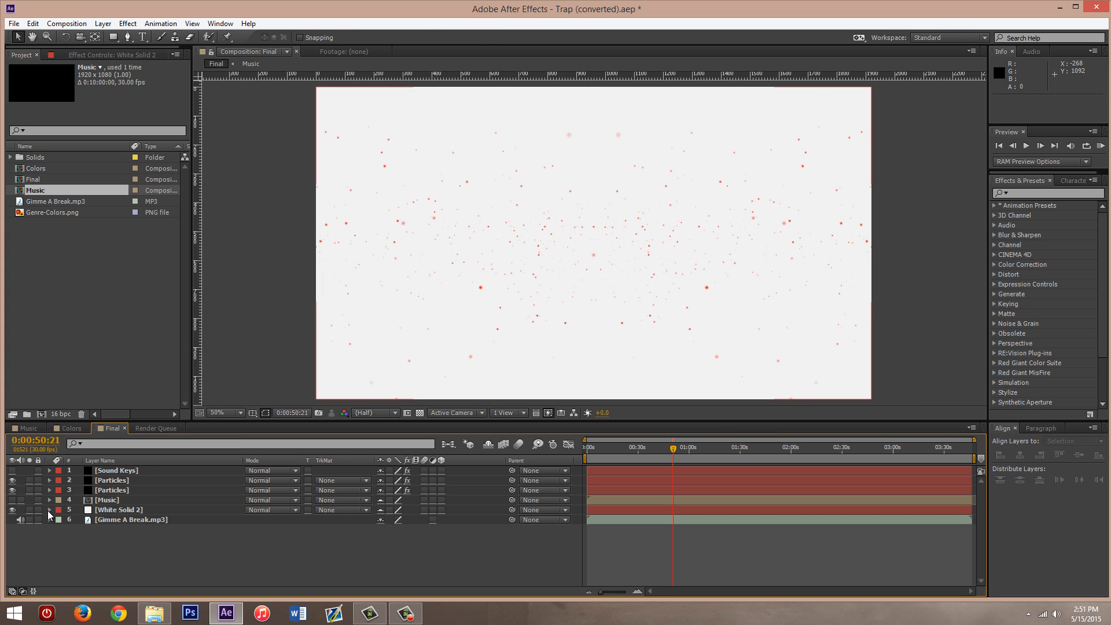
- Compare the particles with the White Solid 2 background layer hidden and shown again
click(12, 509)
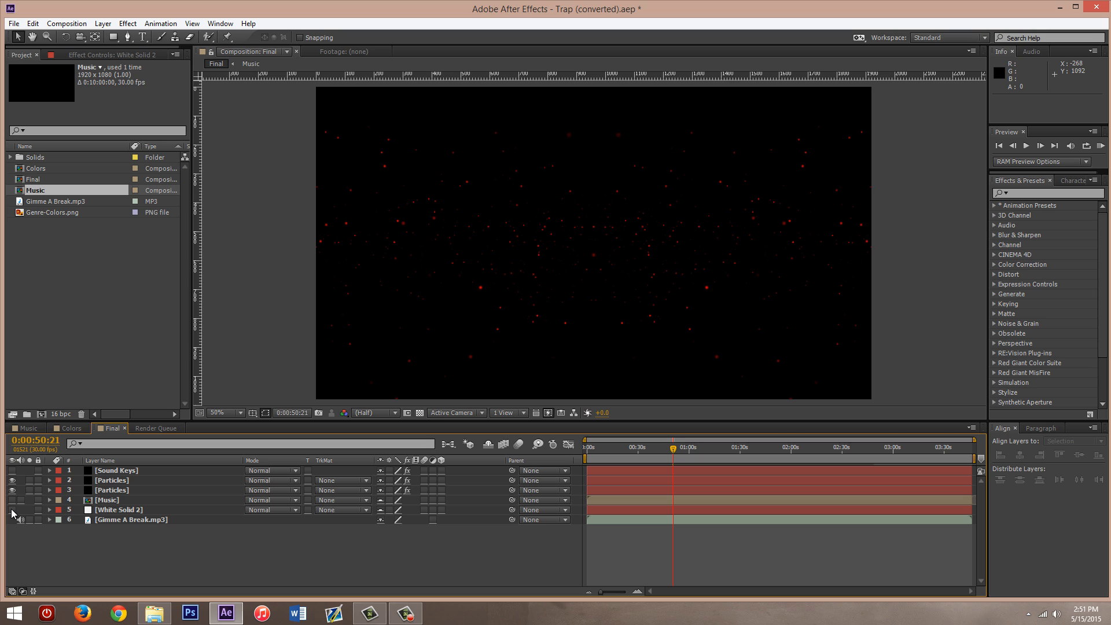
click(12, 509)
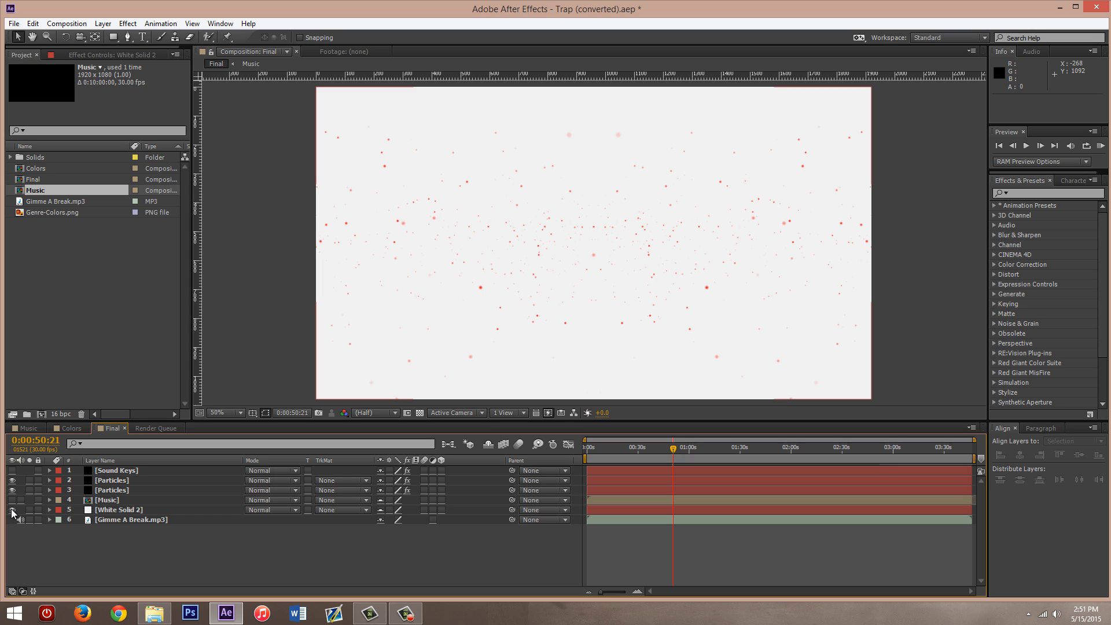
click(121, 507)
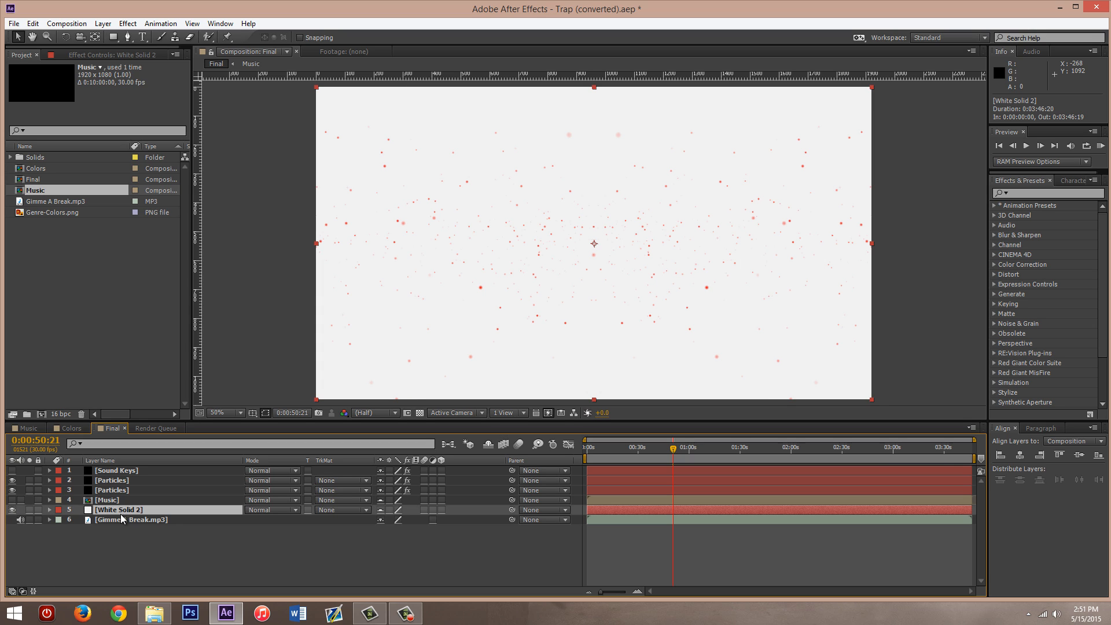
click(113, 546)
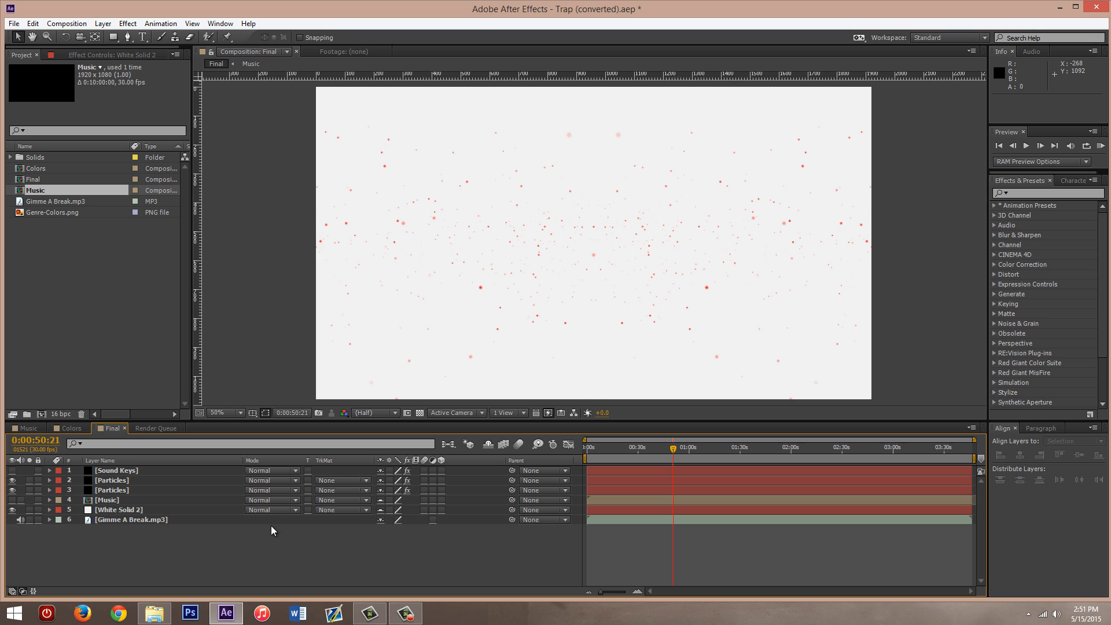
- Check the Gimme A Break.mp3, Music and White Solid 2 layers in the Final composition
click(130, 520)
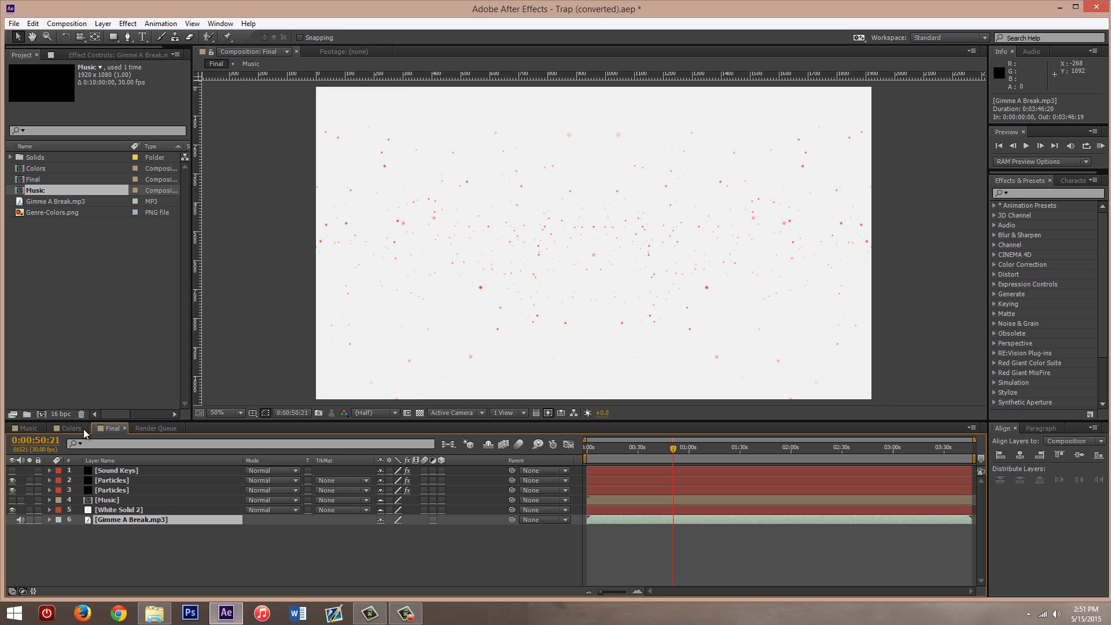
click(99, 527)
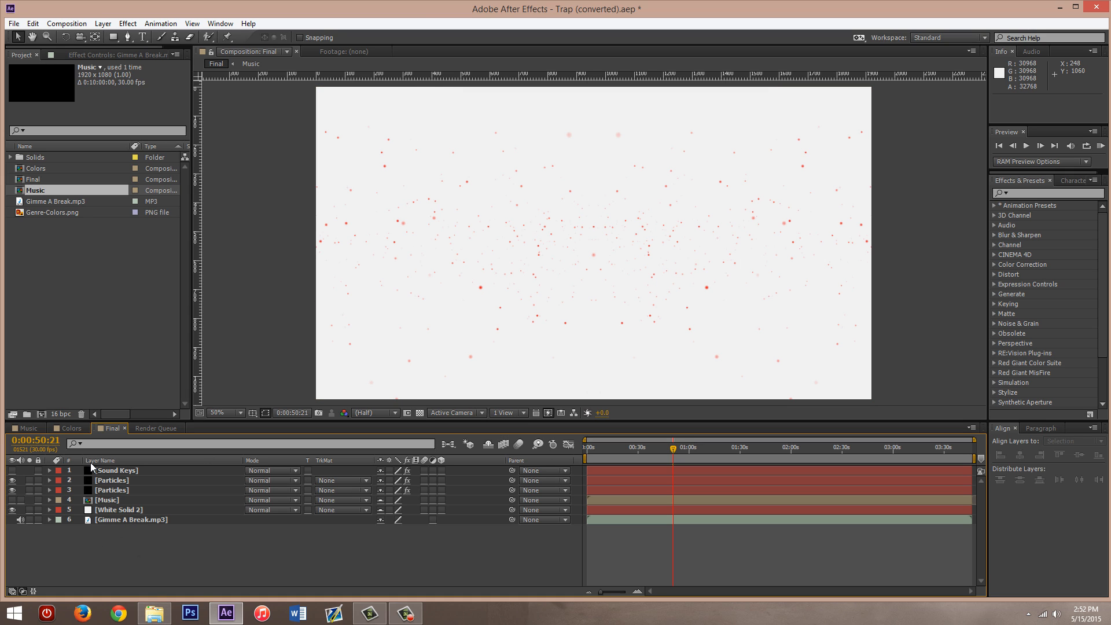
click(108, 502)
click(107, 509)
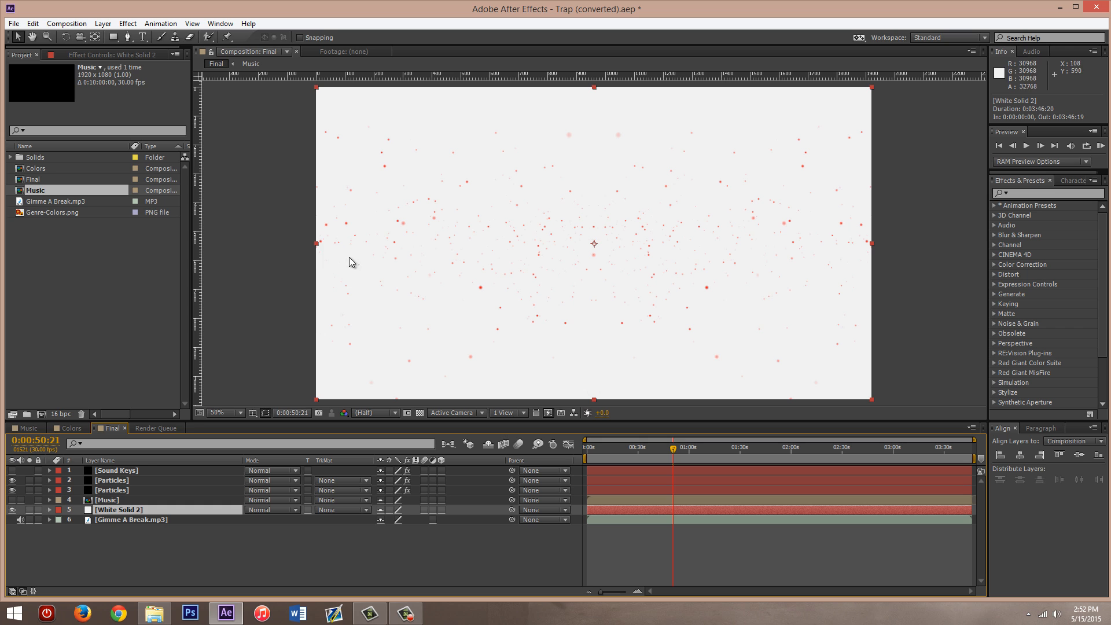
click(263, 547)
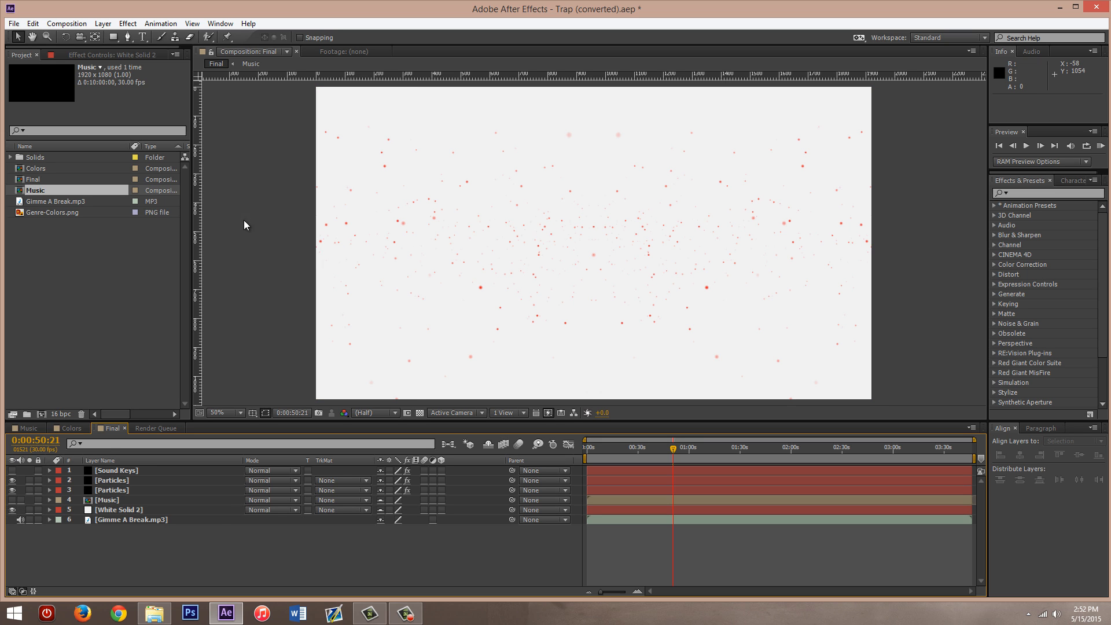
click(108, 250)
click(102, 26)
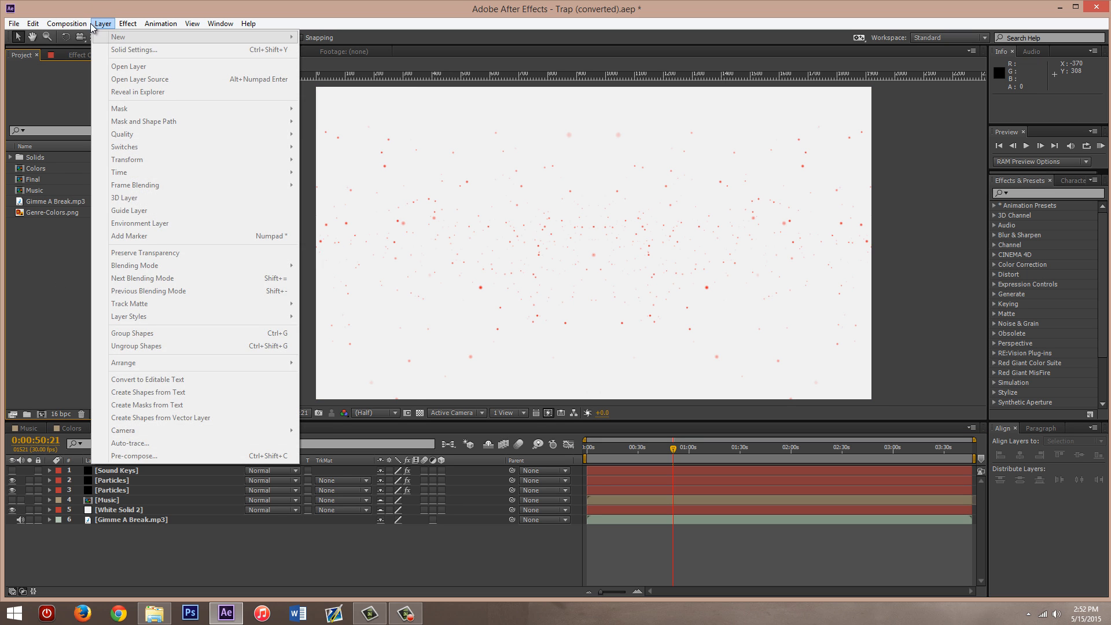
click(139, 552)
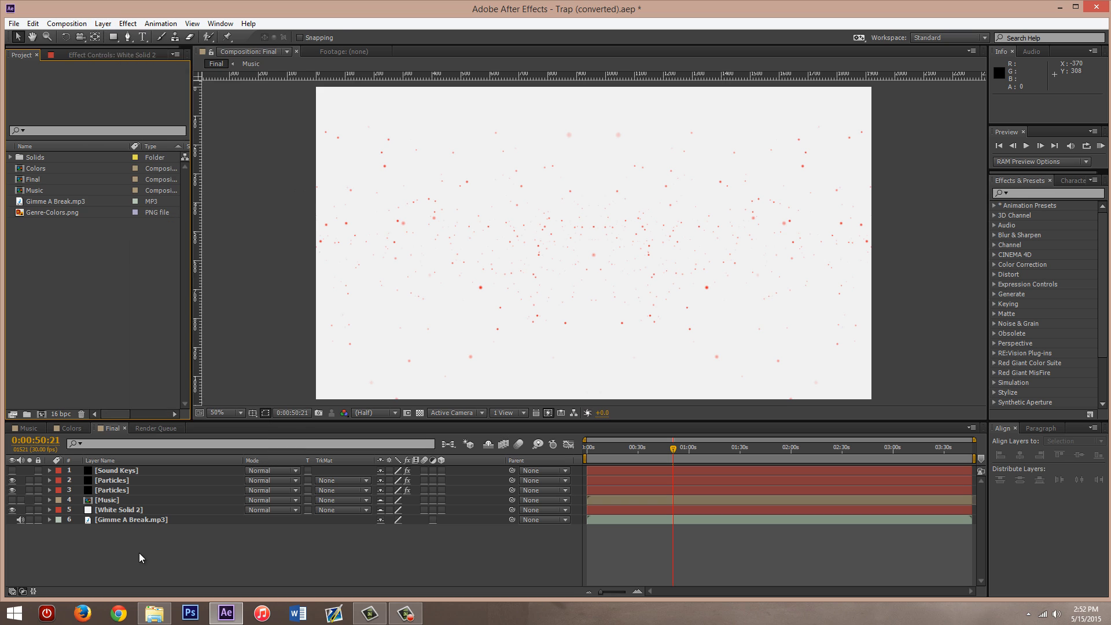
click(104, 25)
click(105, 27)
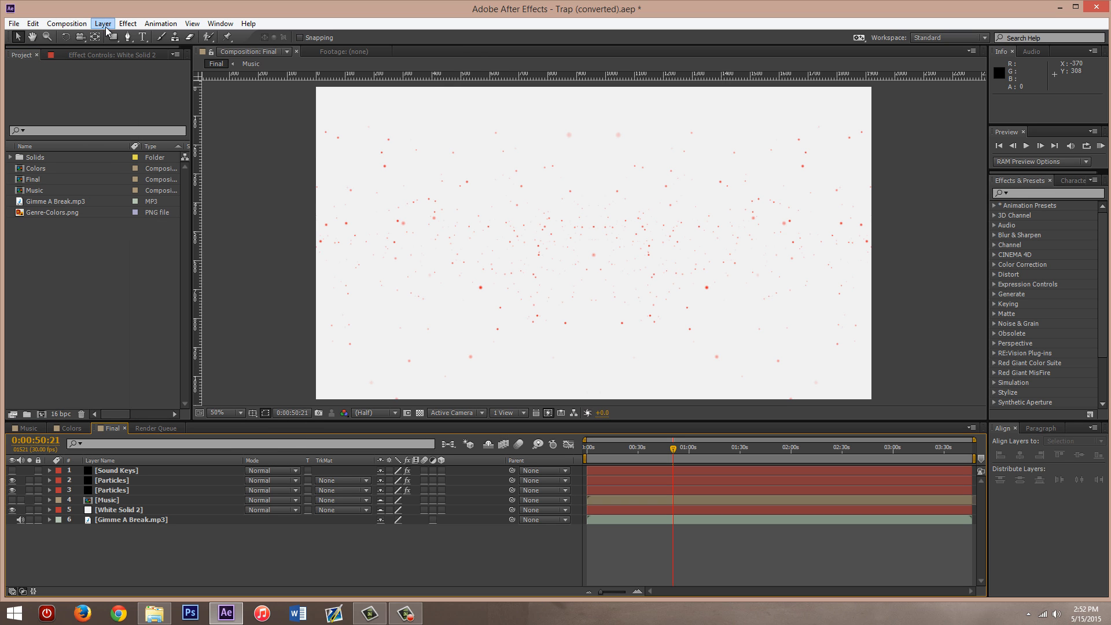
- Select the Sound Keys layer and locate the Trapcode Sound Keys effect among the effects available for it
click(121, 470)
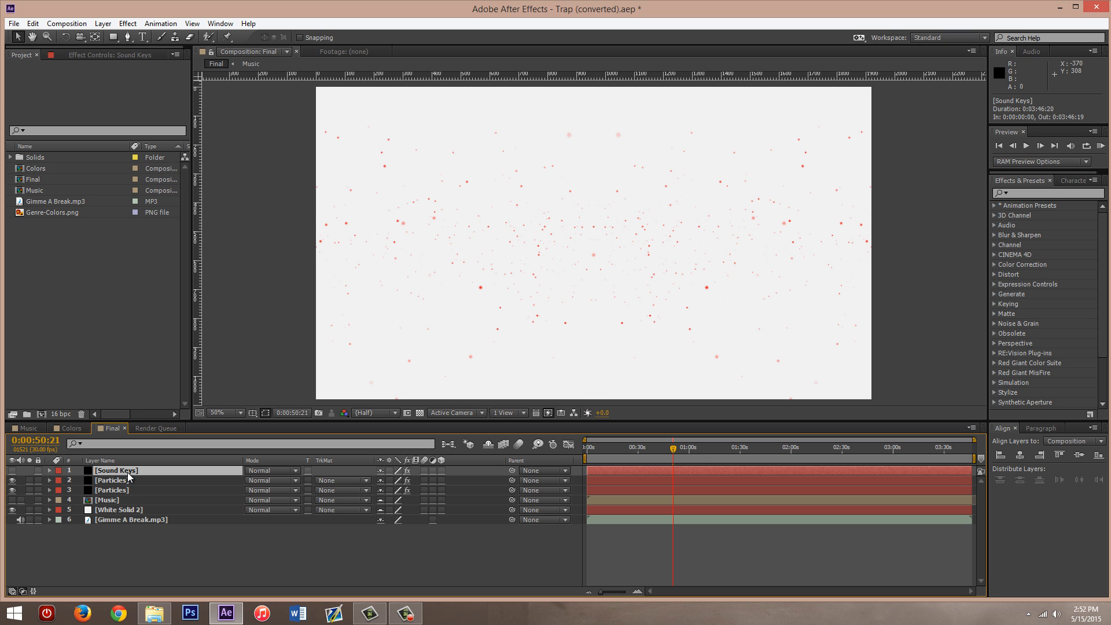
right_click(130, 471)
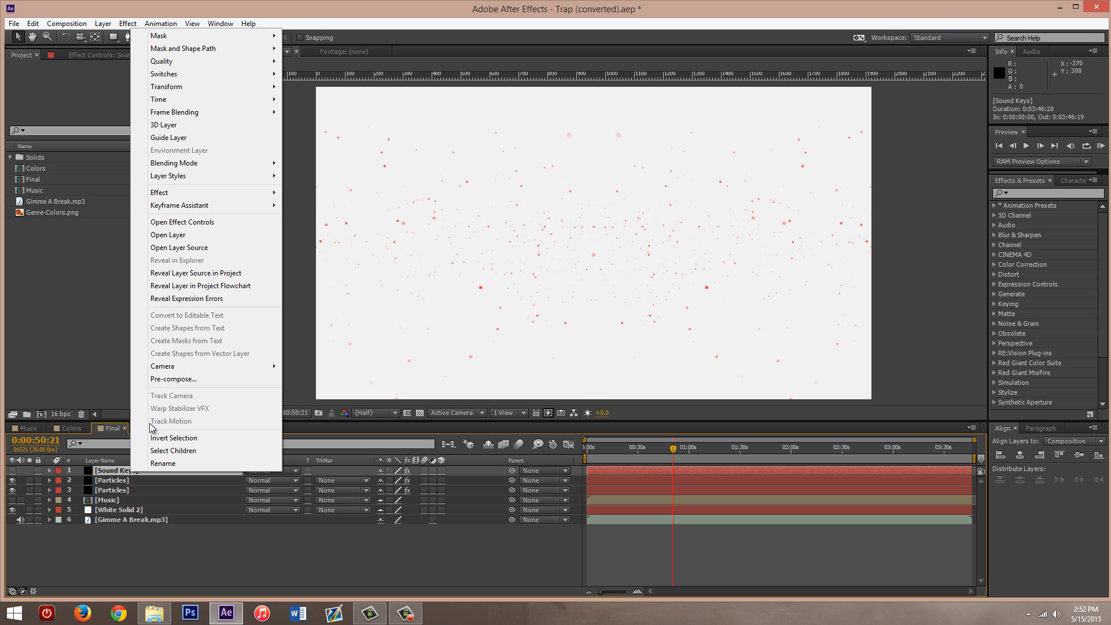
mouse_move(174, 193)
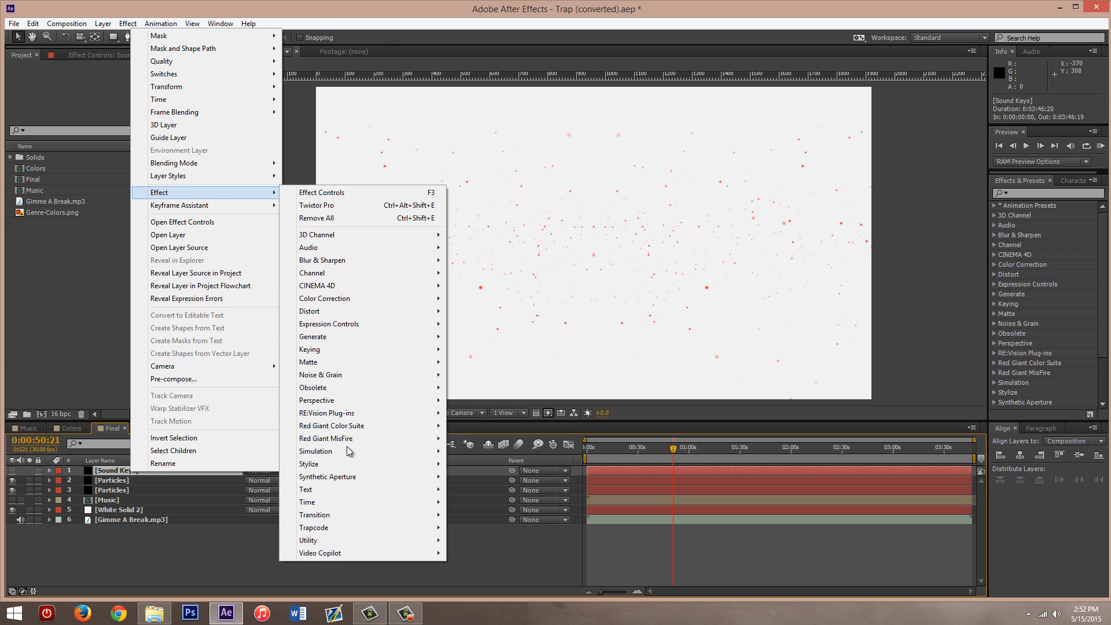
mouse_move(352, 528)
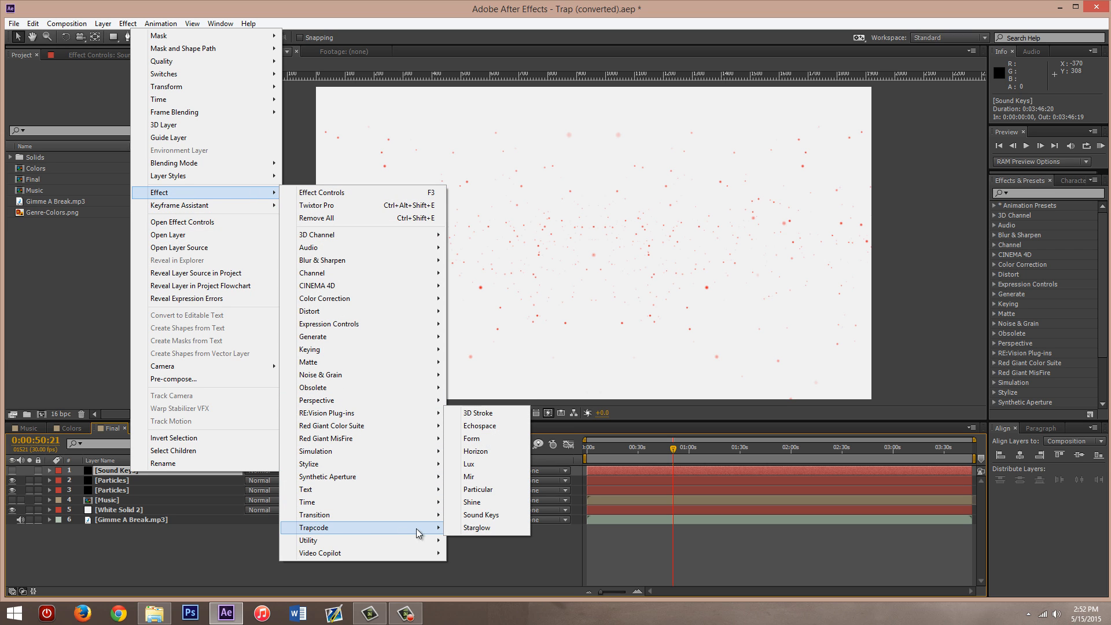
click(474, 515)
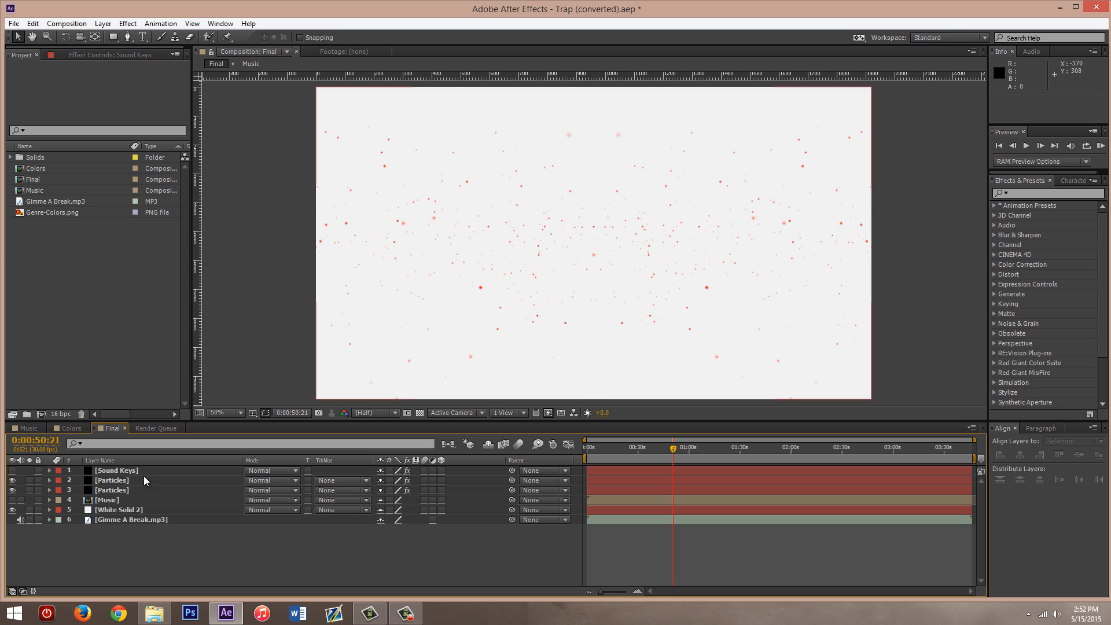
- Inspect the two Particles layers, look up the Trapcode effects for the upper one, and select the lower one
click(113, 480)
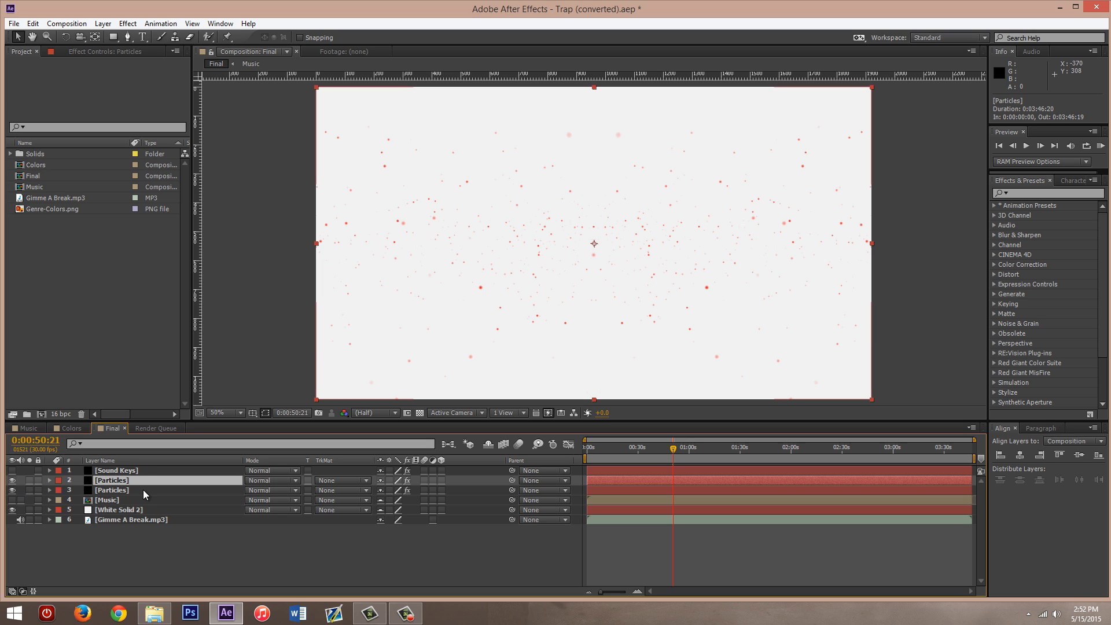
click(108, 490)
click(111, 483)
click(110, 490)
click(110, 480)
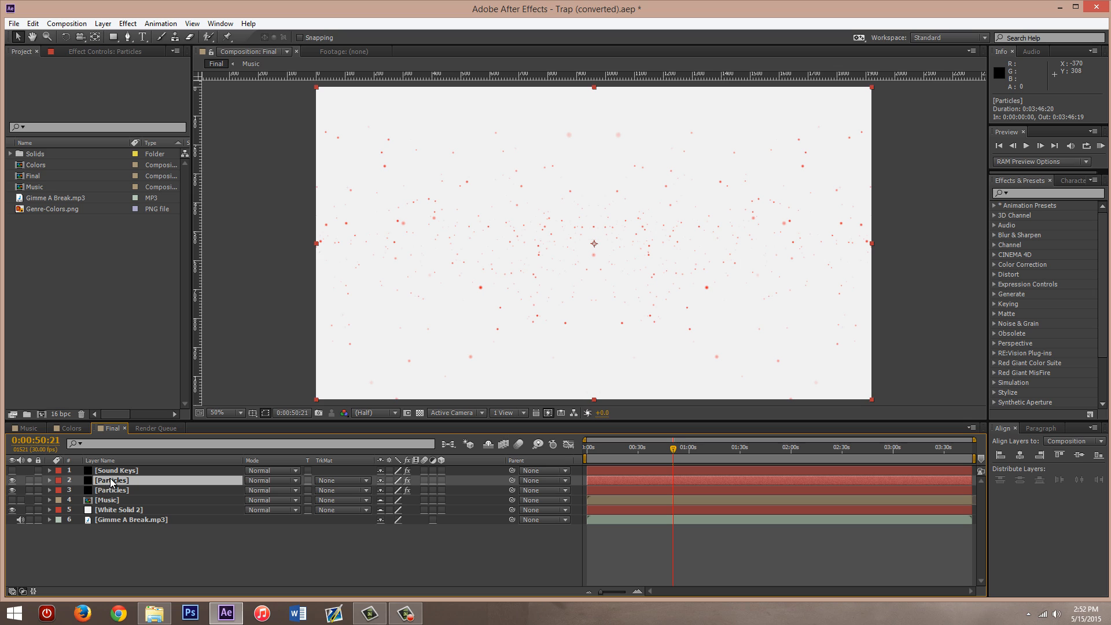
click(112, 482)
right_click(110, 480)
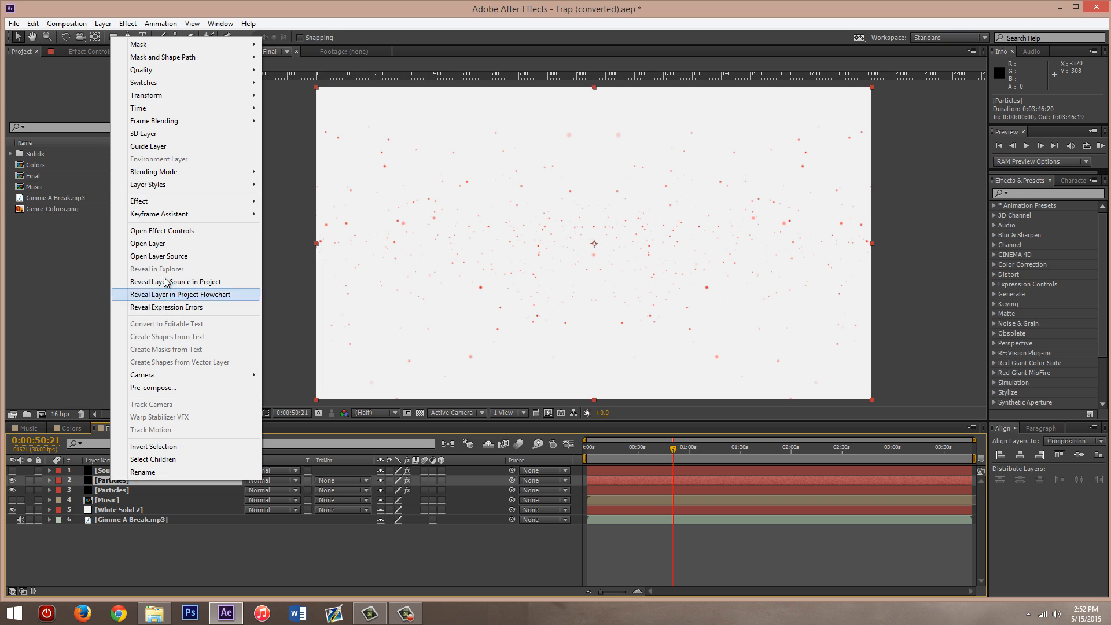
mouse_move(156, 207)
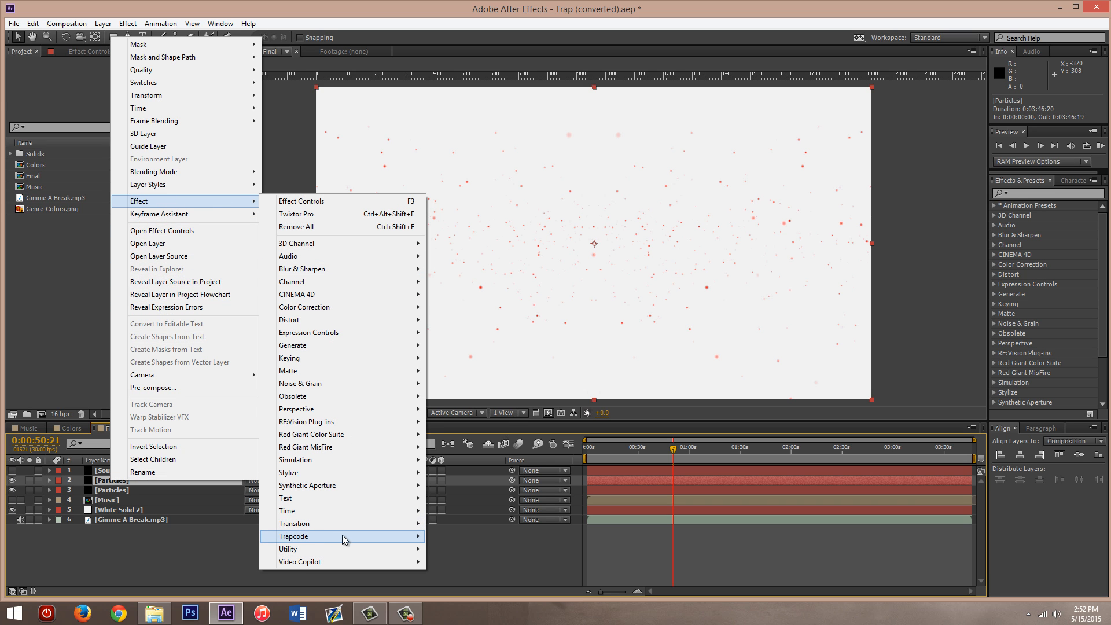
mouse_move(342, 535)
click(199, 551)
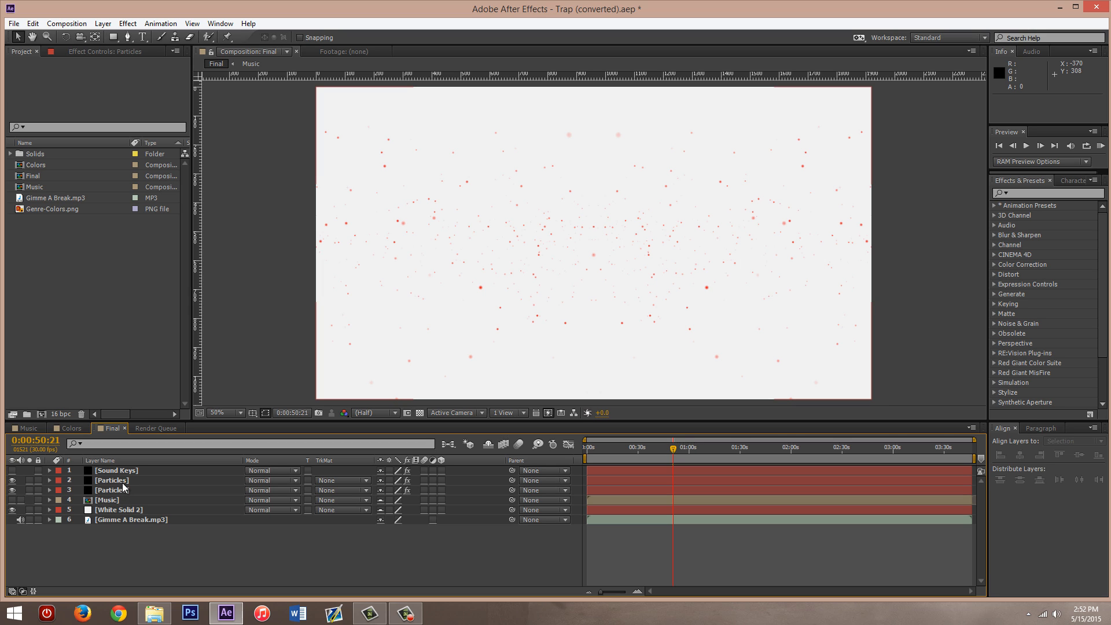
click(81, 491)
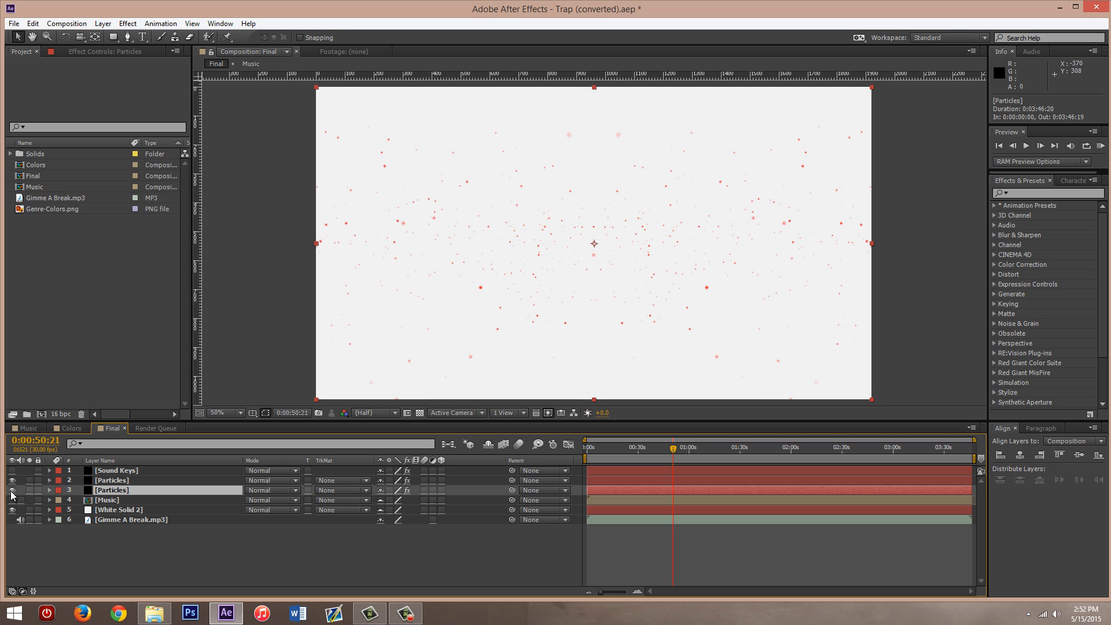
- Hide the lower Particles layer and compare the preview with the Sound Keys layer shown and hidden
click(12, 490)
click(115, 482)
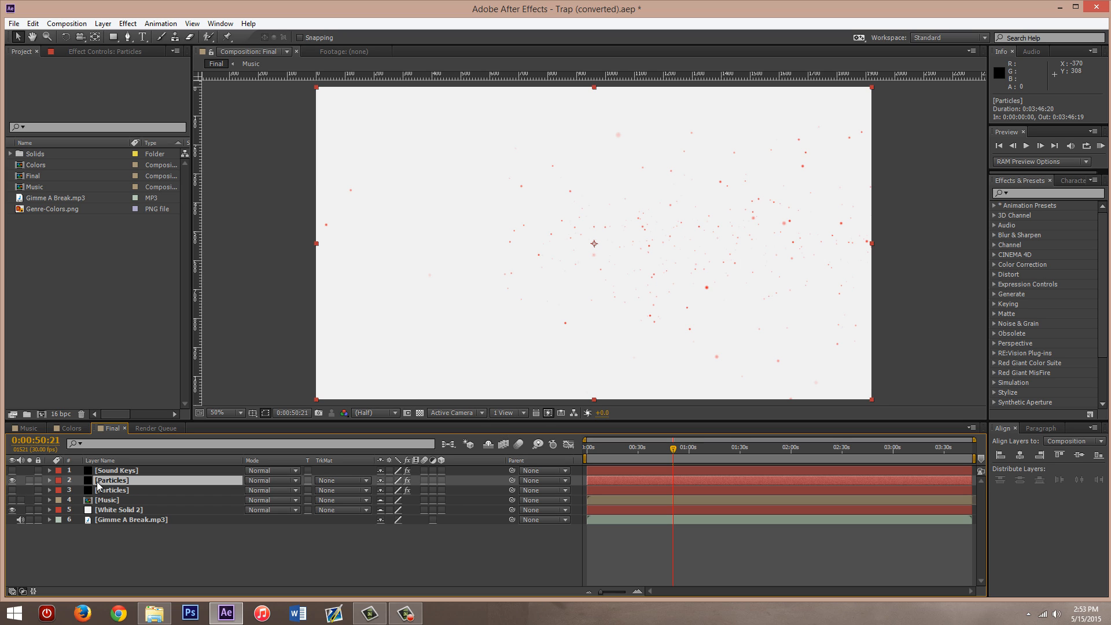
click(13, 471)
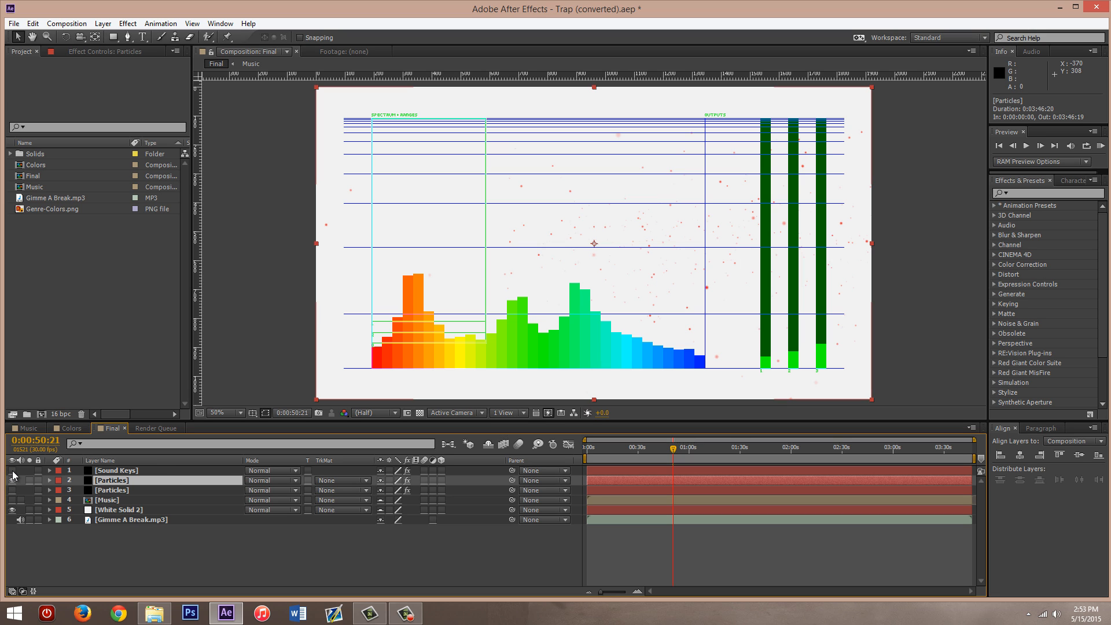
click(12, 473)
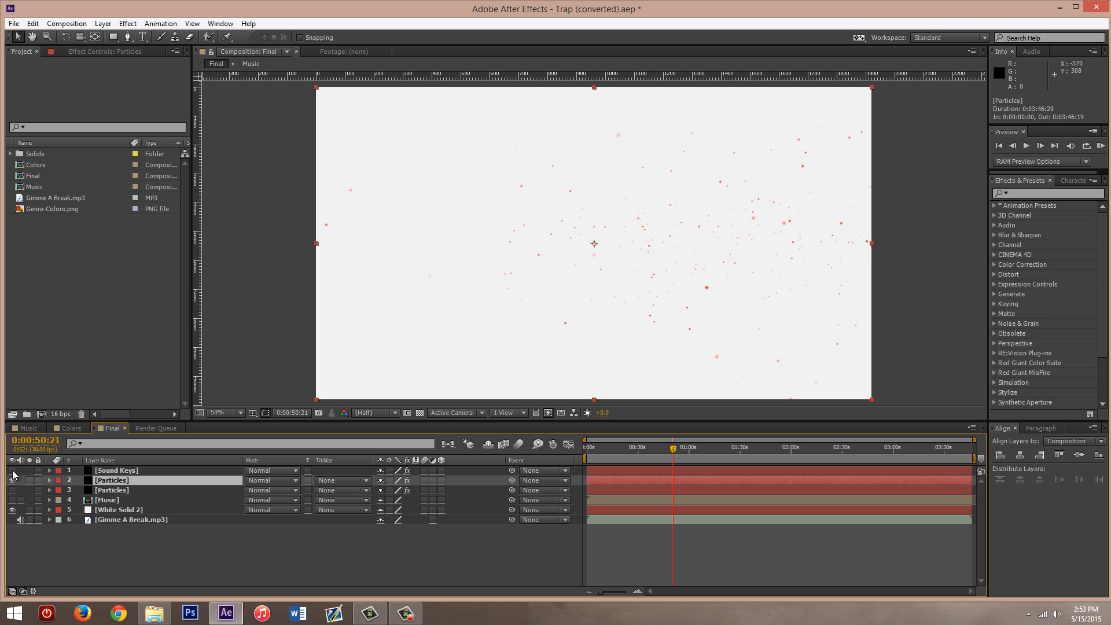
click(12, 471)
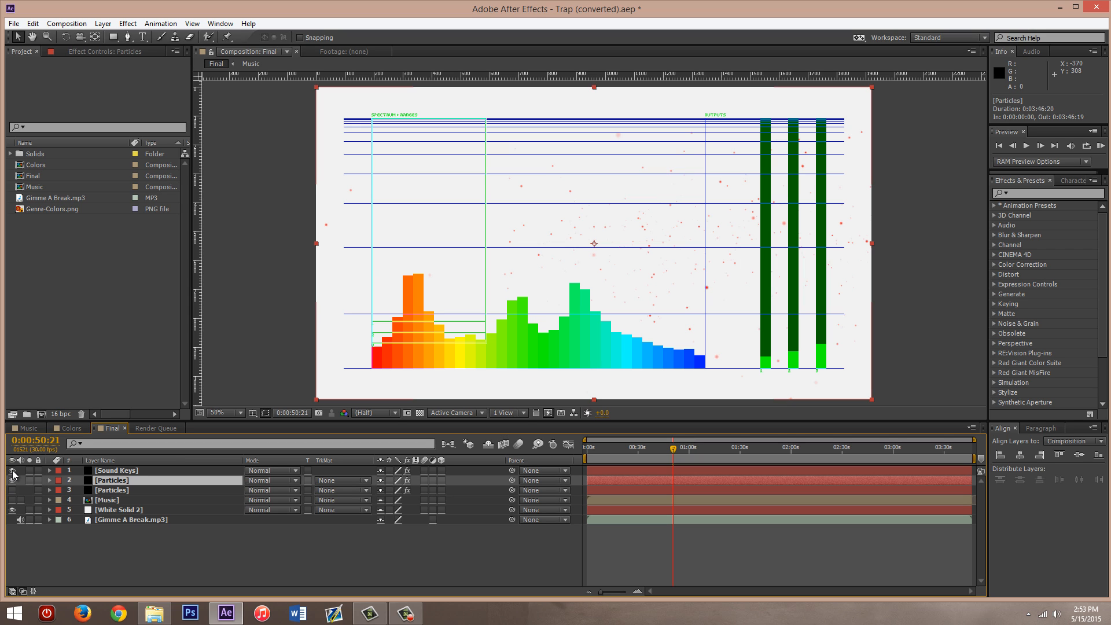
click(13, 471)
- Open the effect settings of the Sound Keys layer and review the Range 1 parameters
click(112, 469)
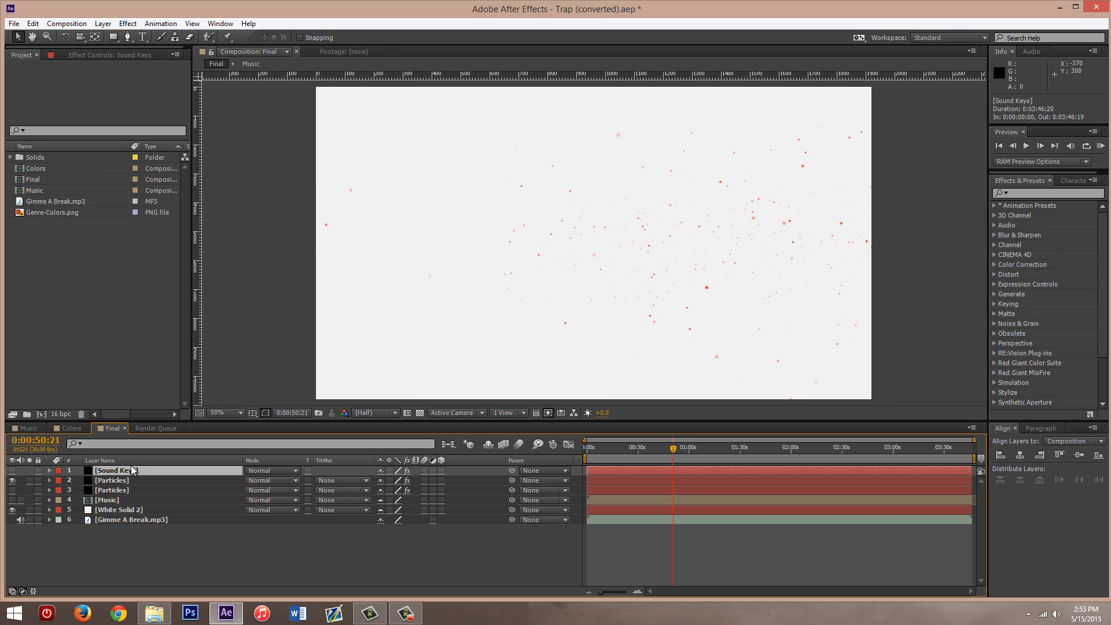
click(99, 53)
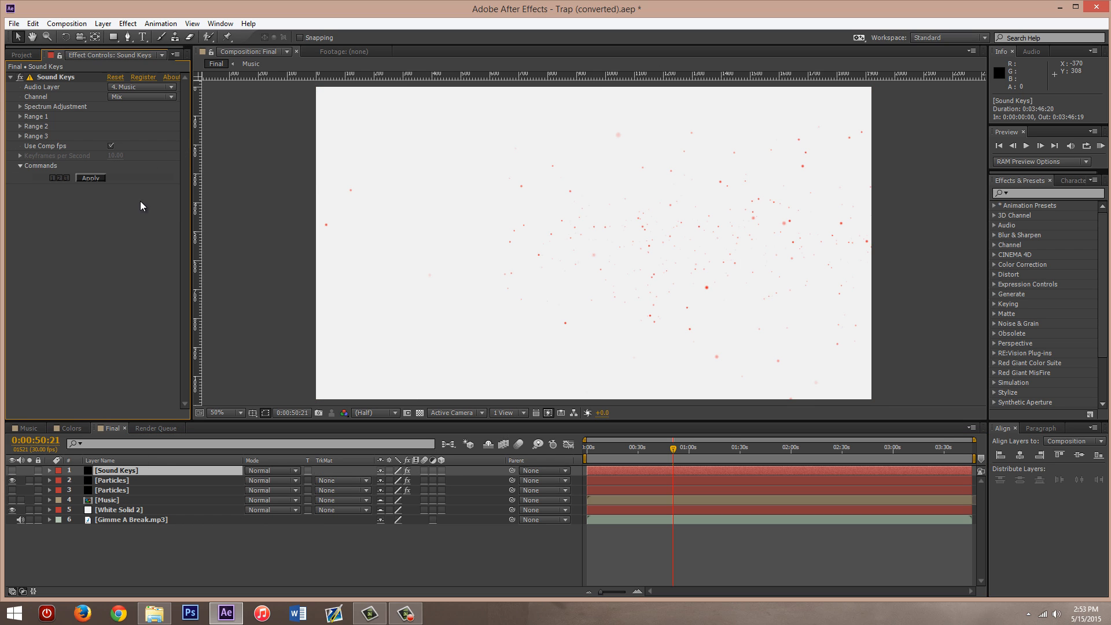
click(20, 116)
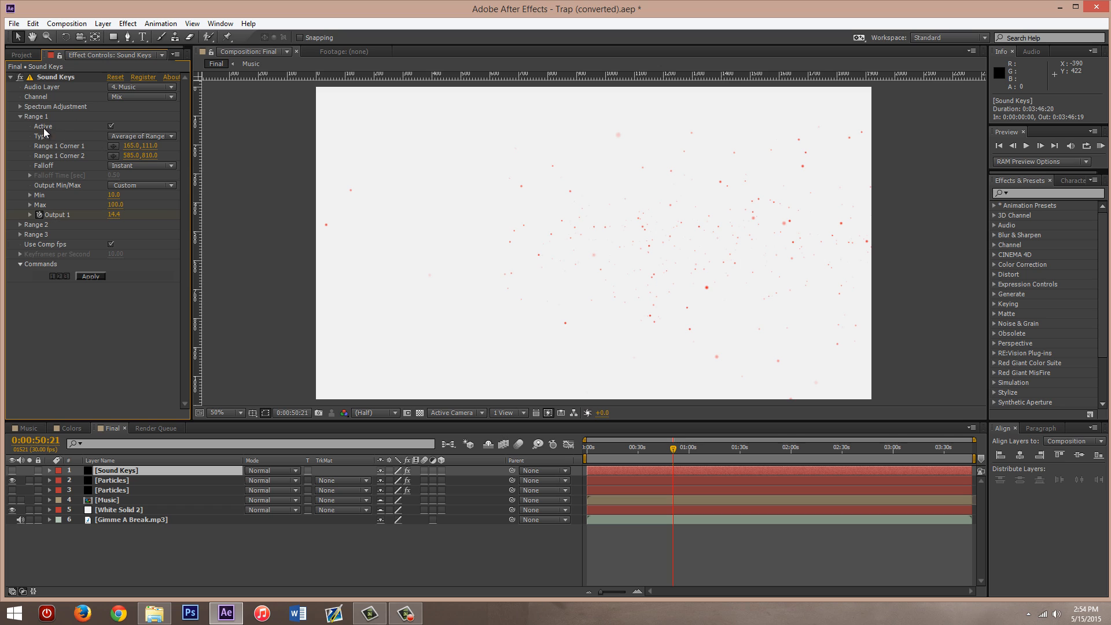
click(19, 116)
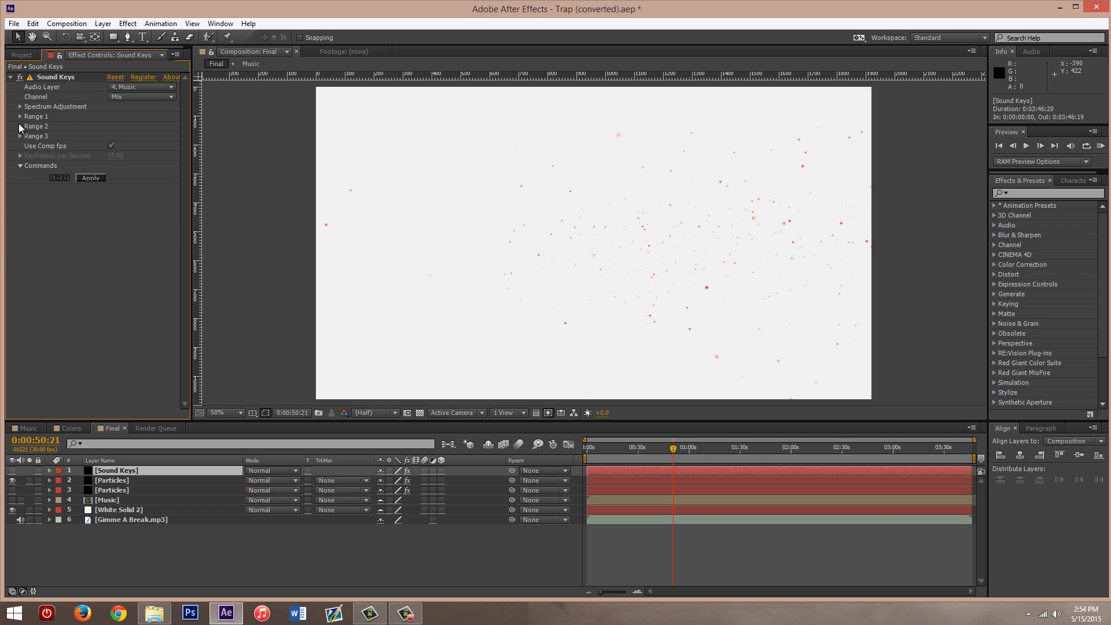
- Review the Range 2 parameters of the Sound Keys effect and compare them with those of Range 1
click(20, 126)
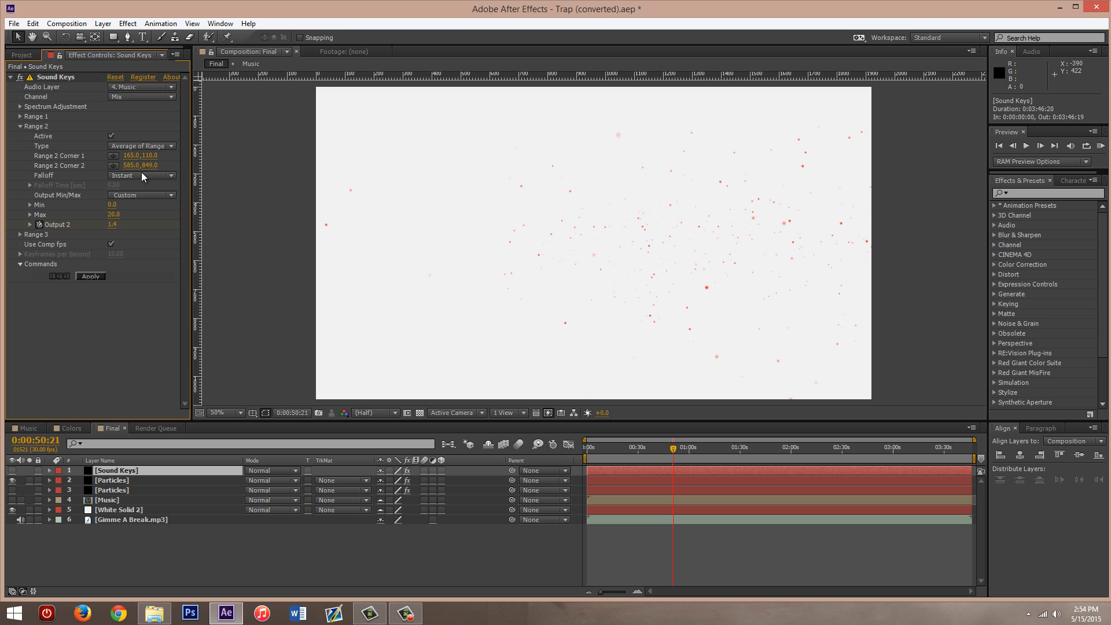
click(19, 116)
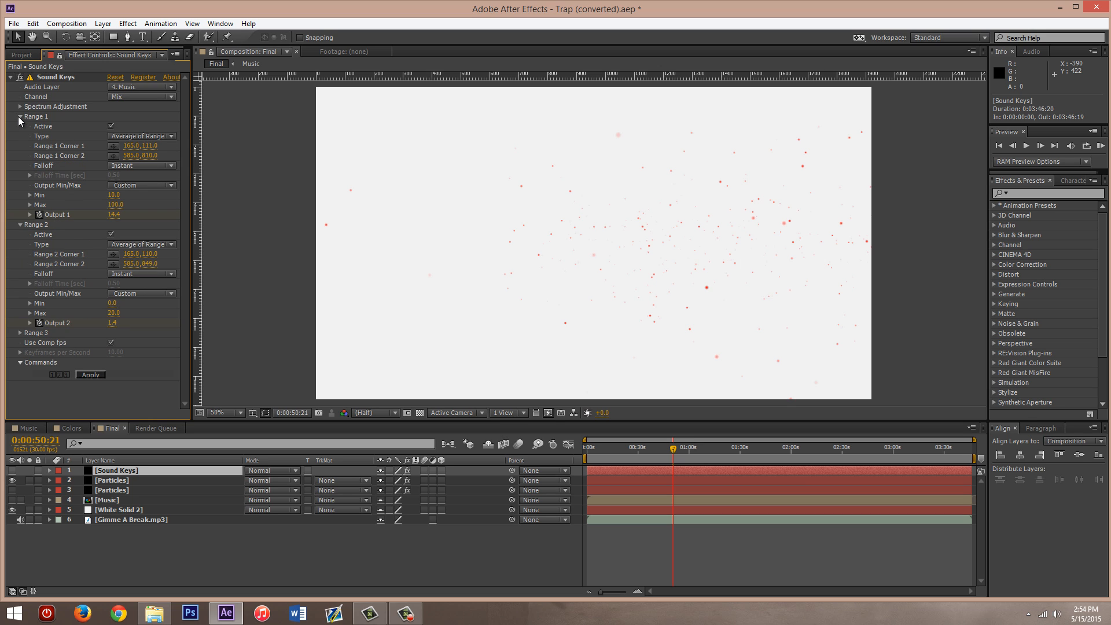
click(19, 117)
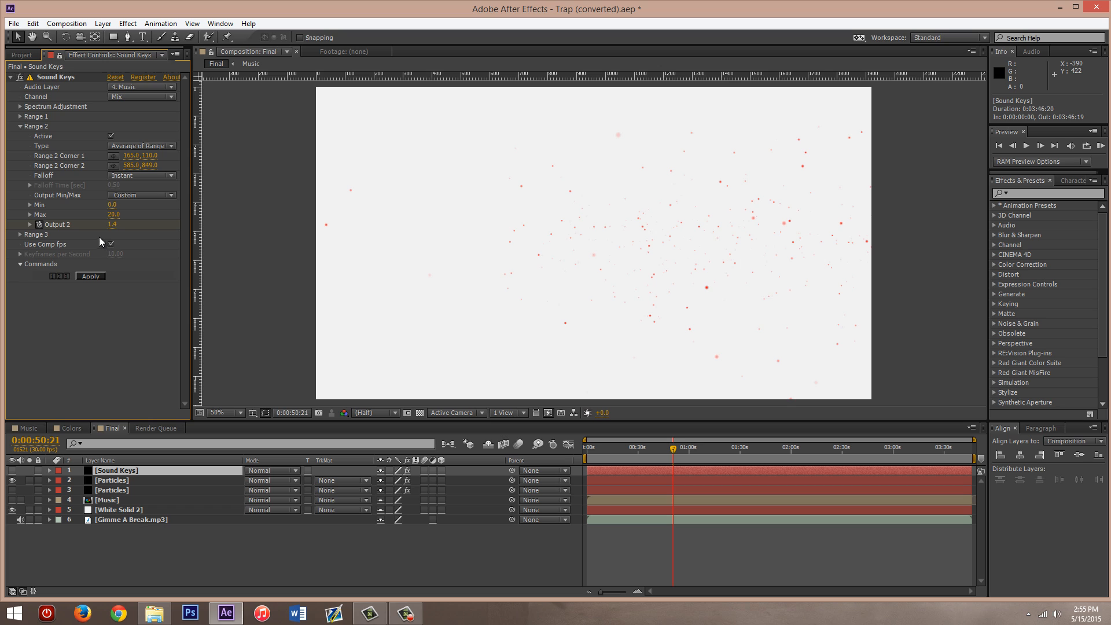
click(19, 126)
- Review the Range 3 and Spectrum Adjustment parameters of the Sound Keys effect, collapsing each group again
click(20, 135)
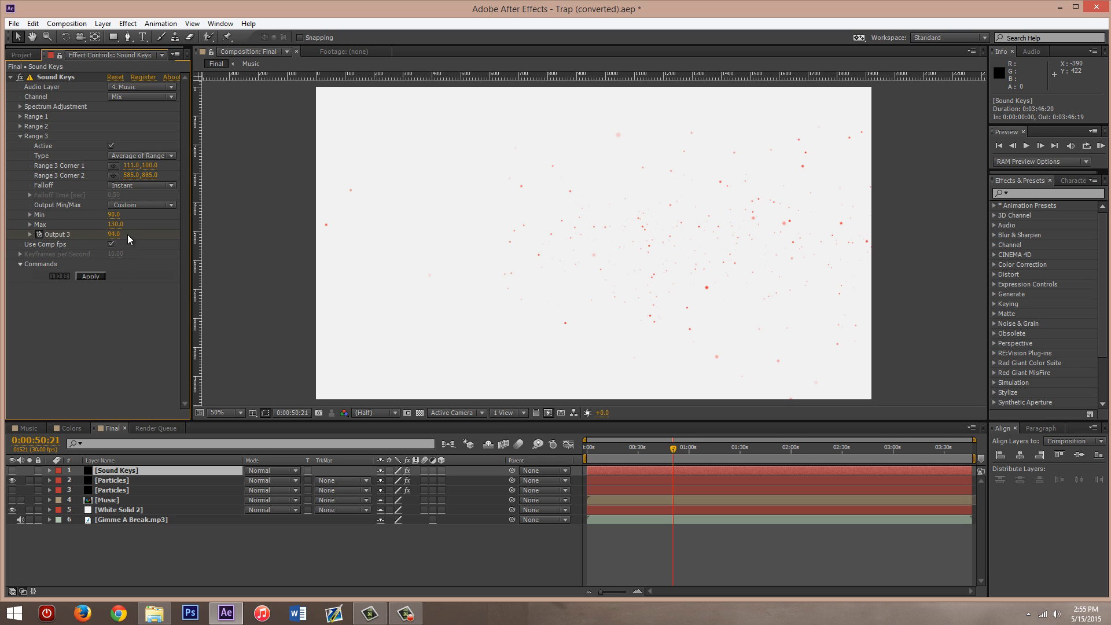
click(88, 277)
click(19, 135)
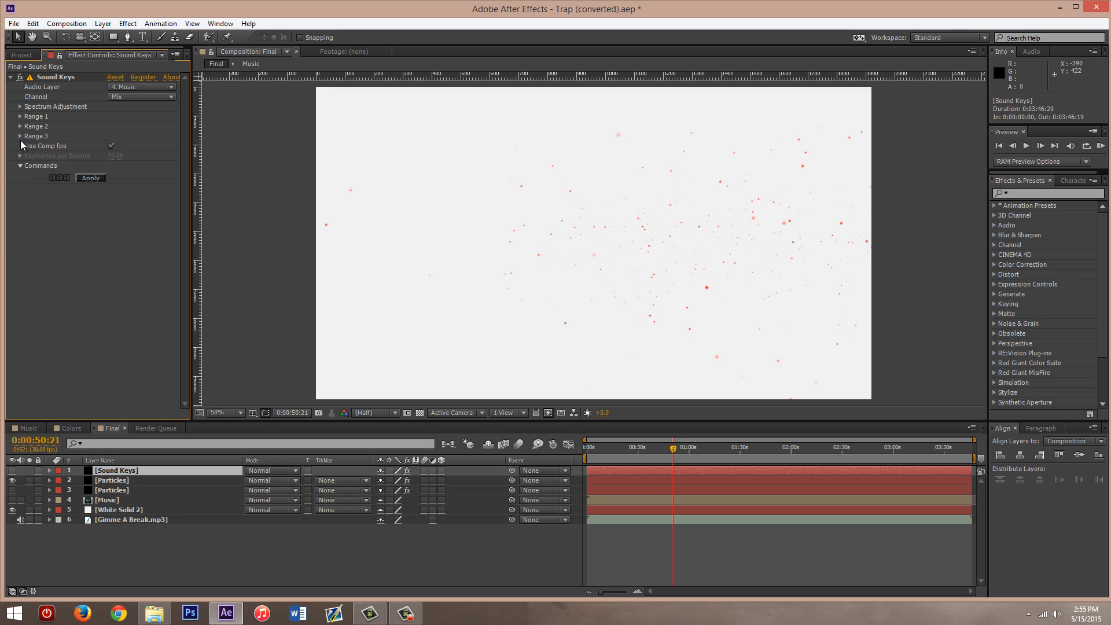
click(21, 106)
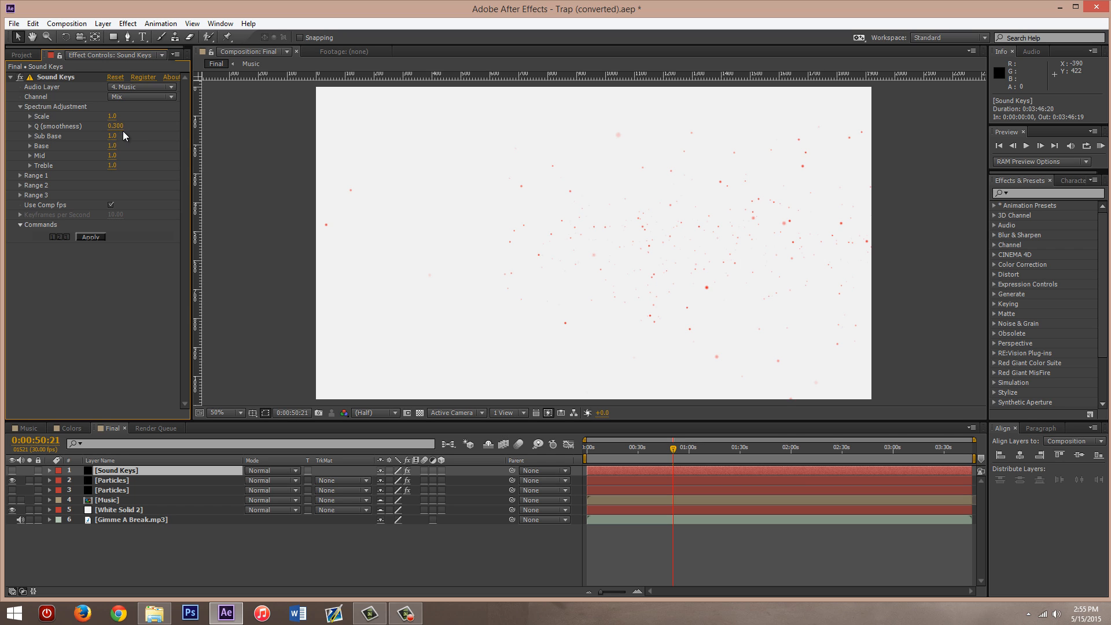
click(20, 107)
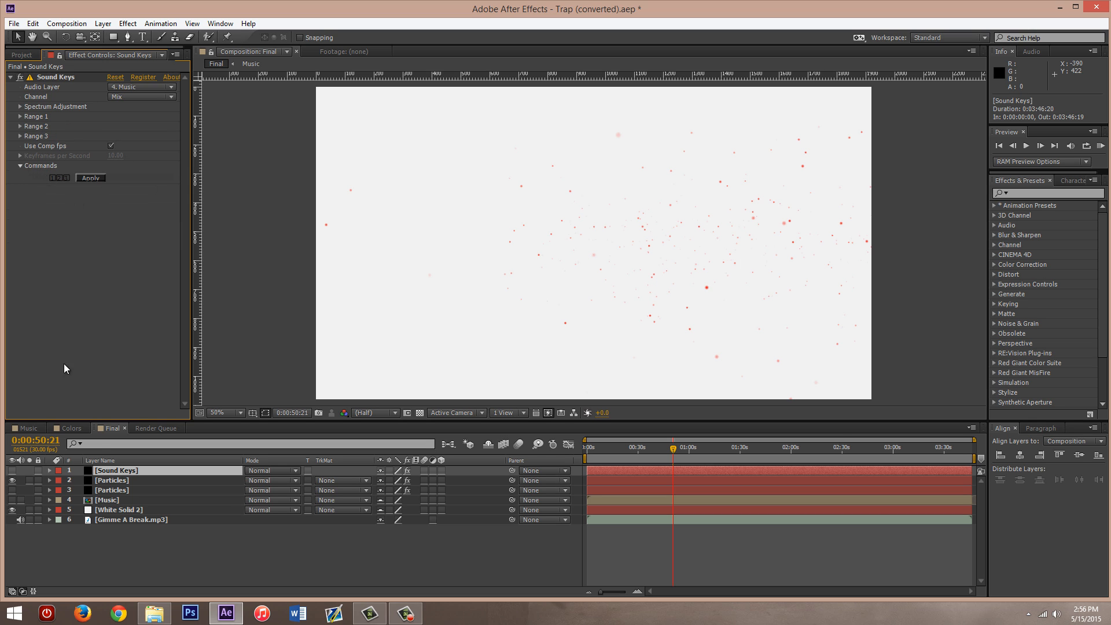
- Examine the Particular Emitter settings of the upper Particles layer, enlarging the timeline area to fit the whole group
click(116, 481)
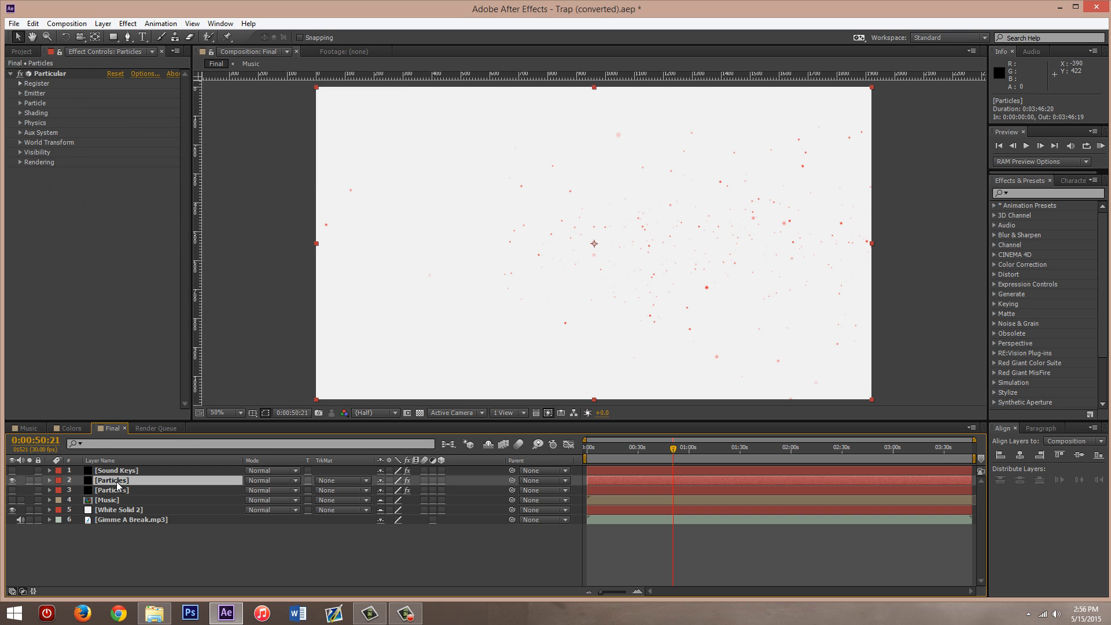
click(49, 480)
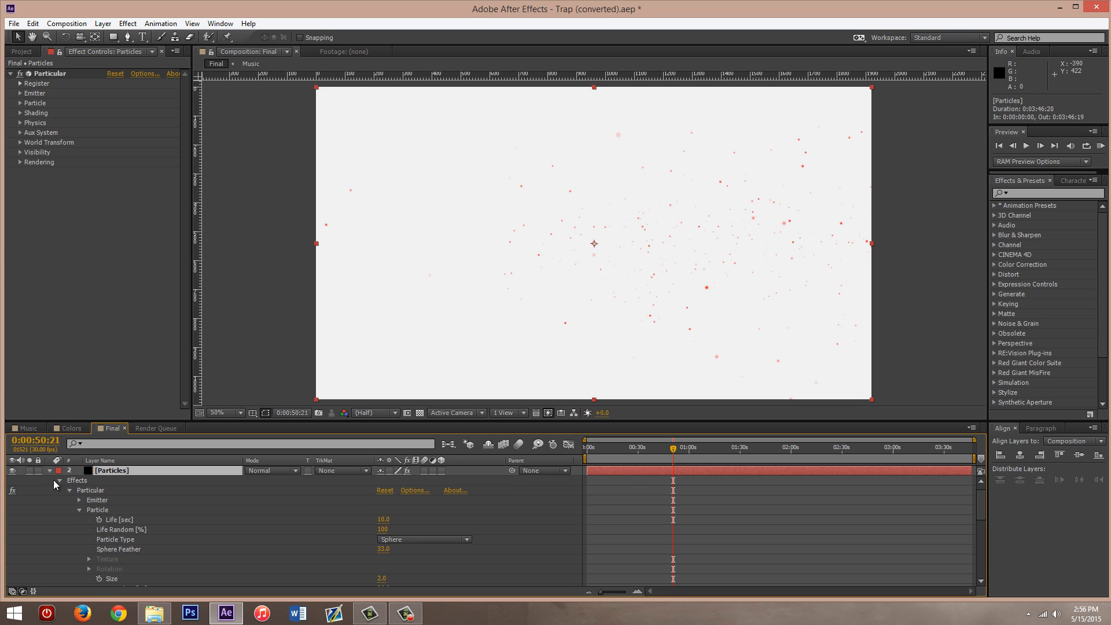
click(79, 509)
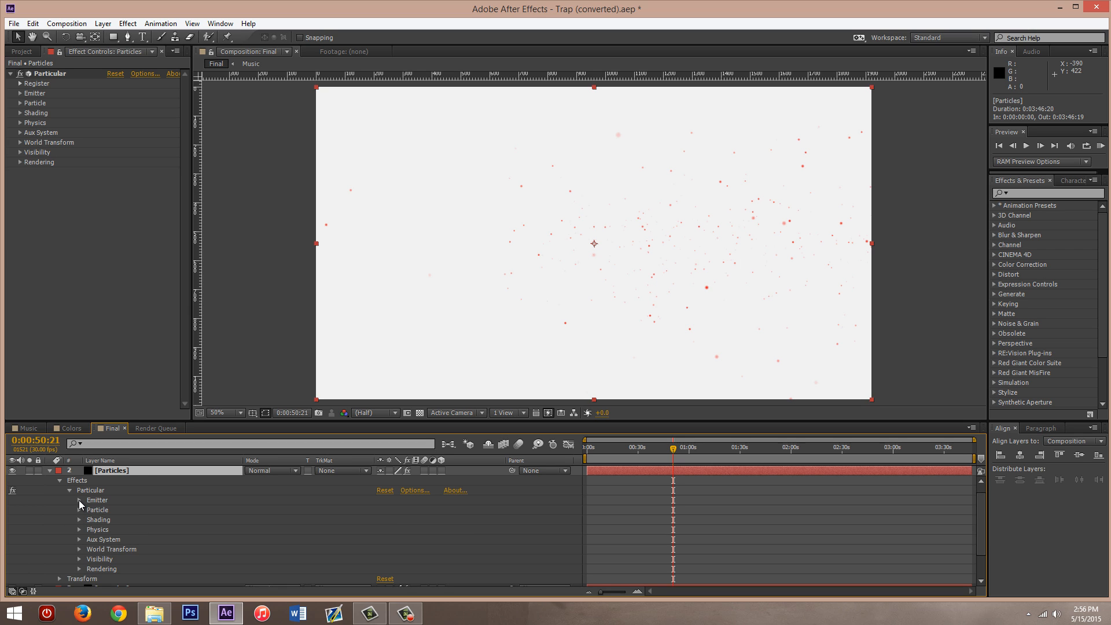
click(79, 500)
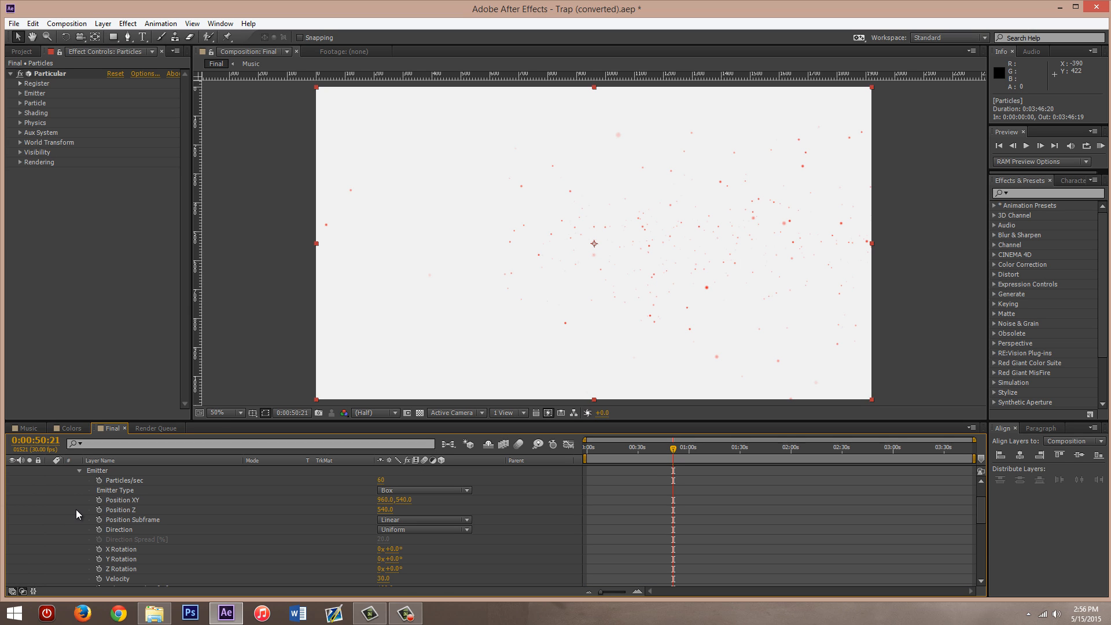
scroll(72, 515, up, 1)
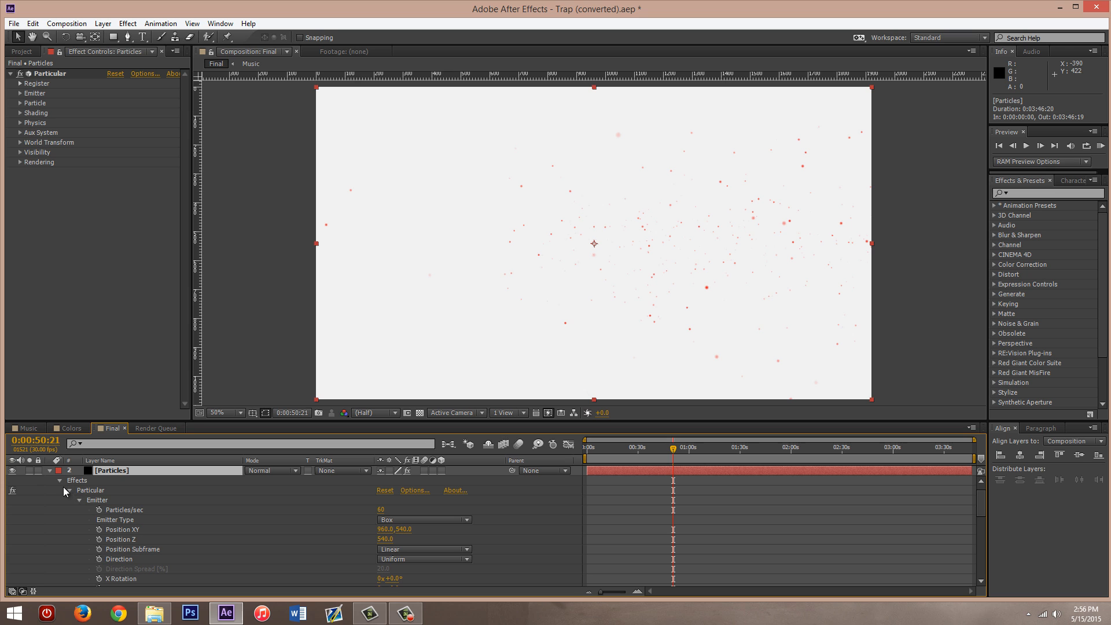
scroll(70, 503, down, 1)
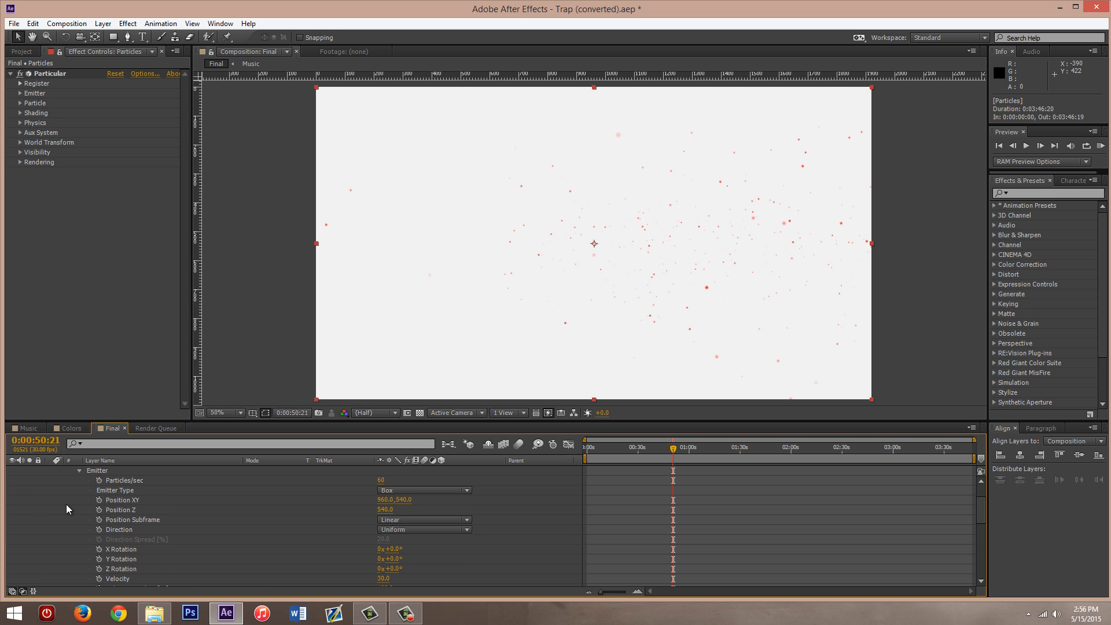
drag(149, 422, 152, 258)
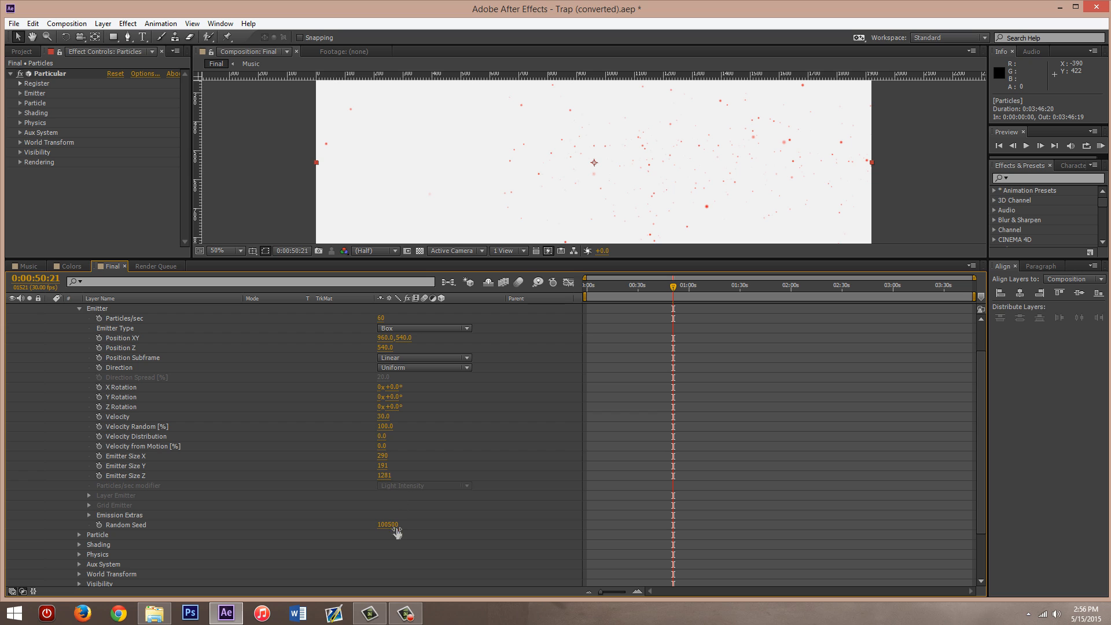
scroll(396, 536, up, 3)
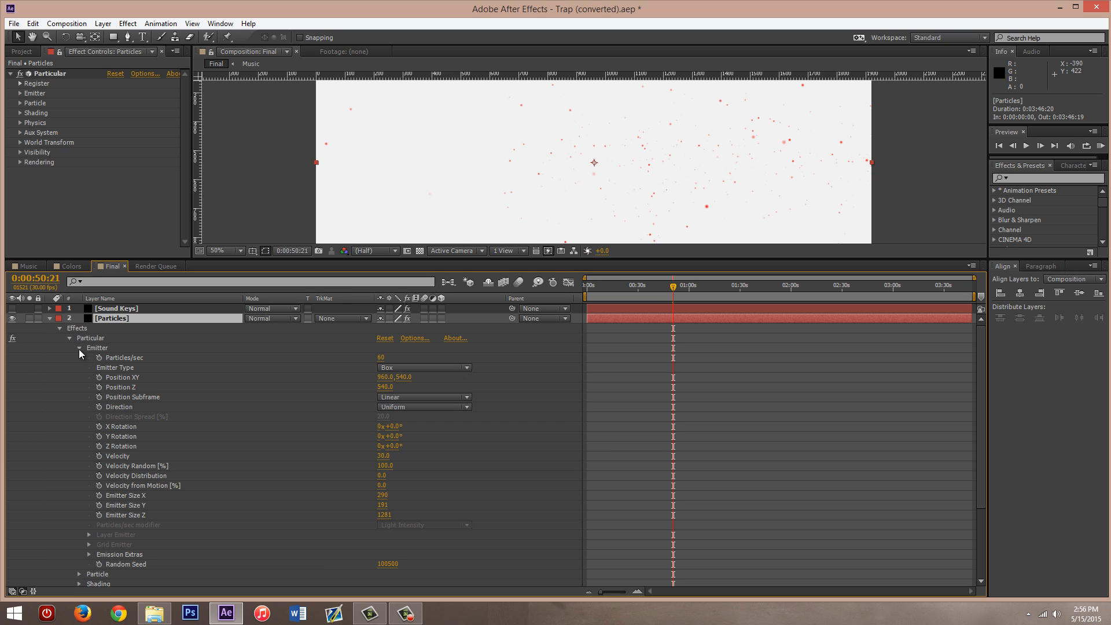
click(80, 348)
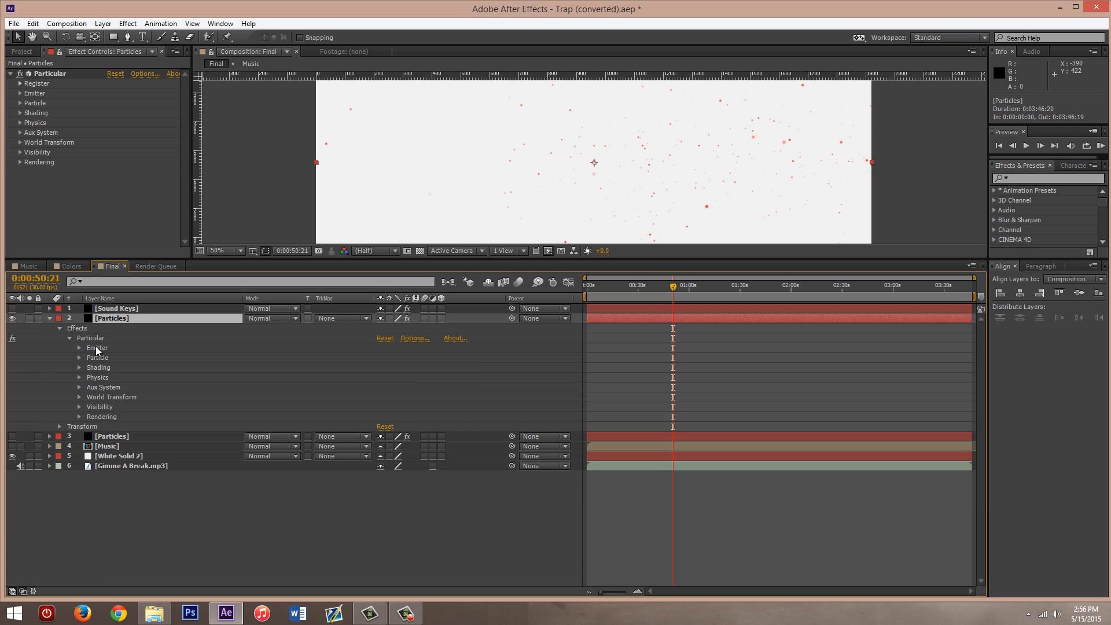
- Inspect the Particle settings of the upper Particles layer and the Colors composition reference in its Color expression
click(79, 358)
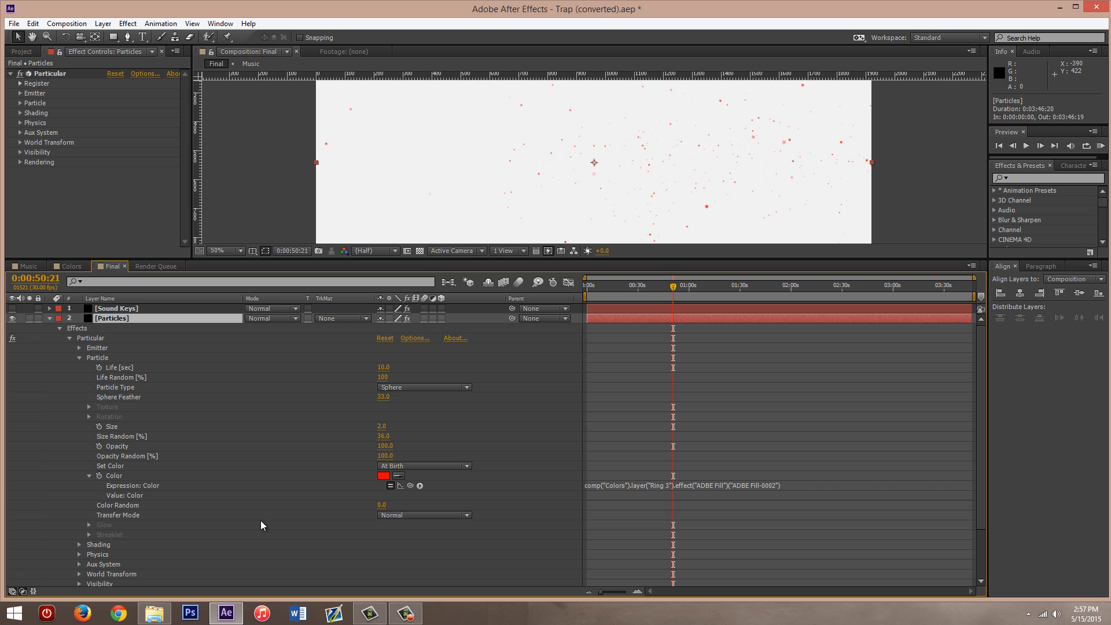
click(645, 486)
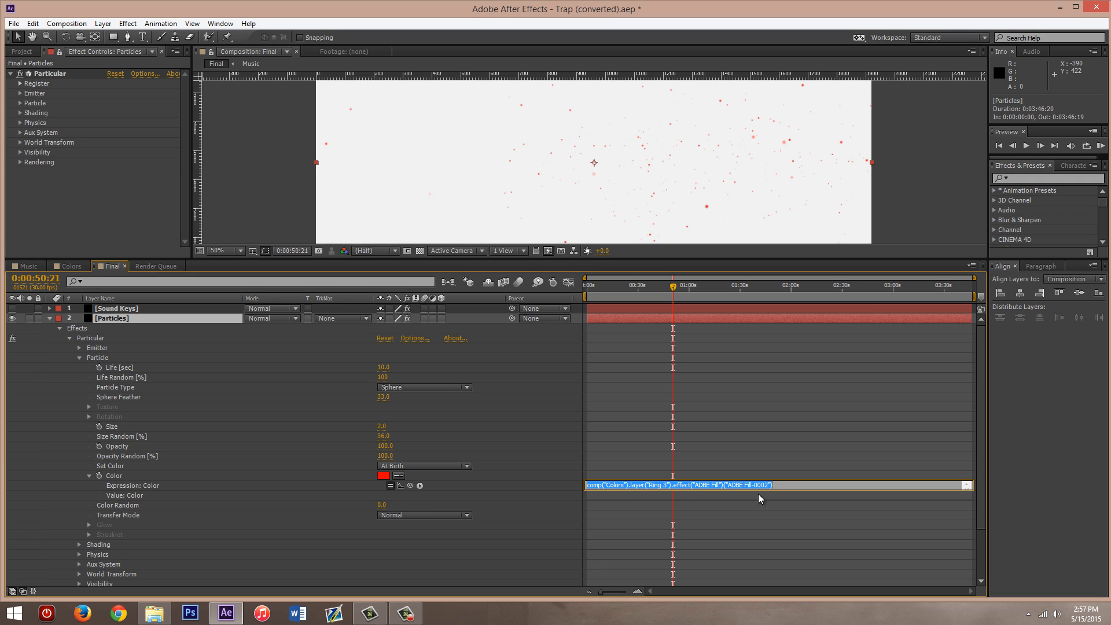
click(776, 486)
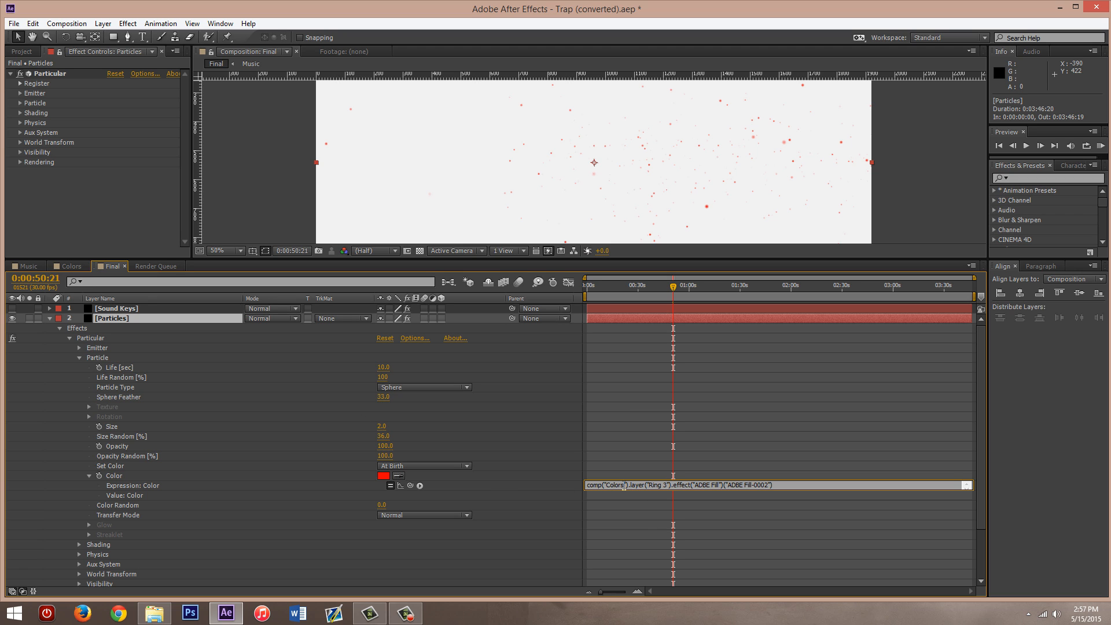
drag(606, 484, 622, 483)
click(625, 487)
click(563, 480)
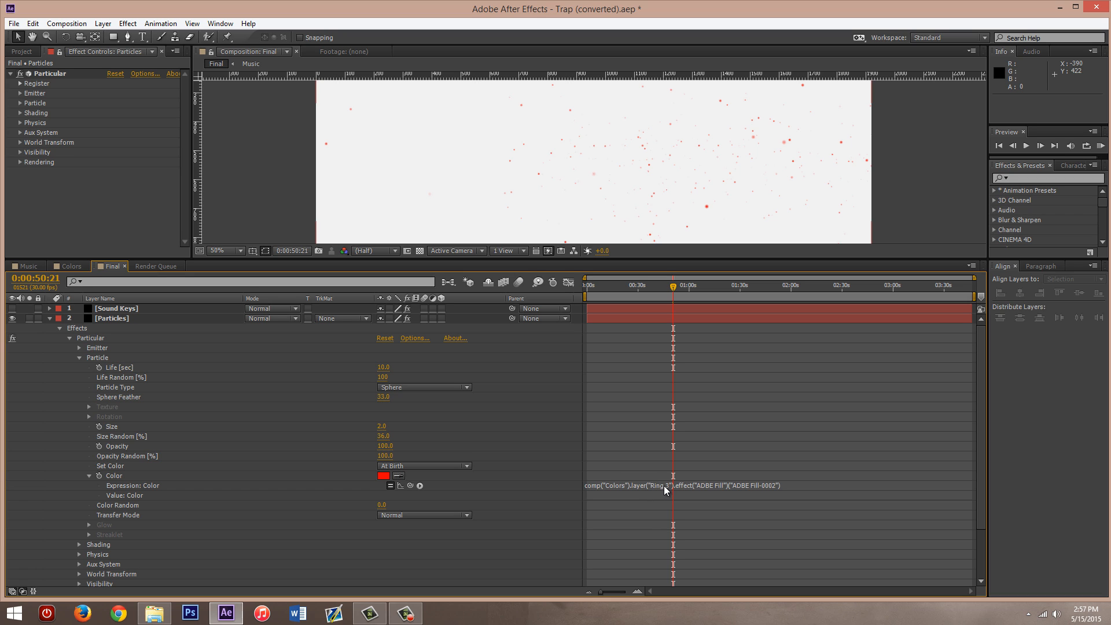
- Check the Ring 3 layer and its Fill effect in the Colors composition, and return to the Final composition
click(72, 266)
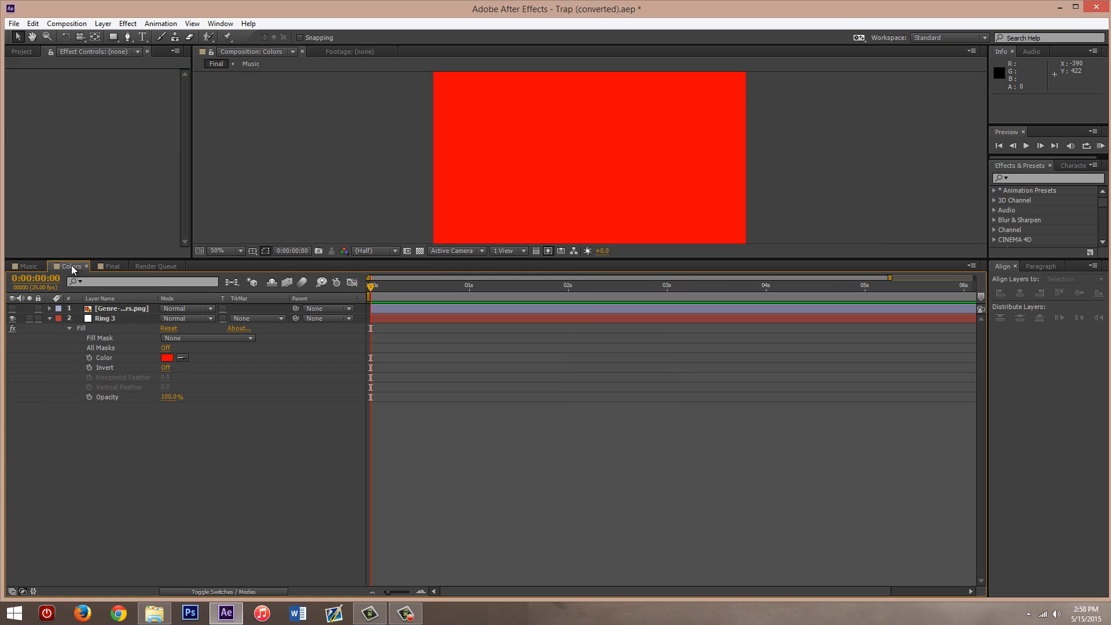
click(103, 319)
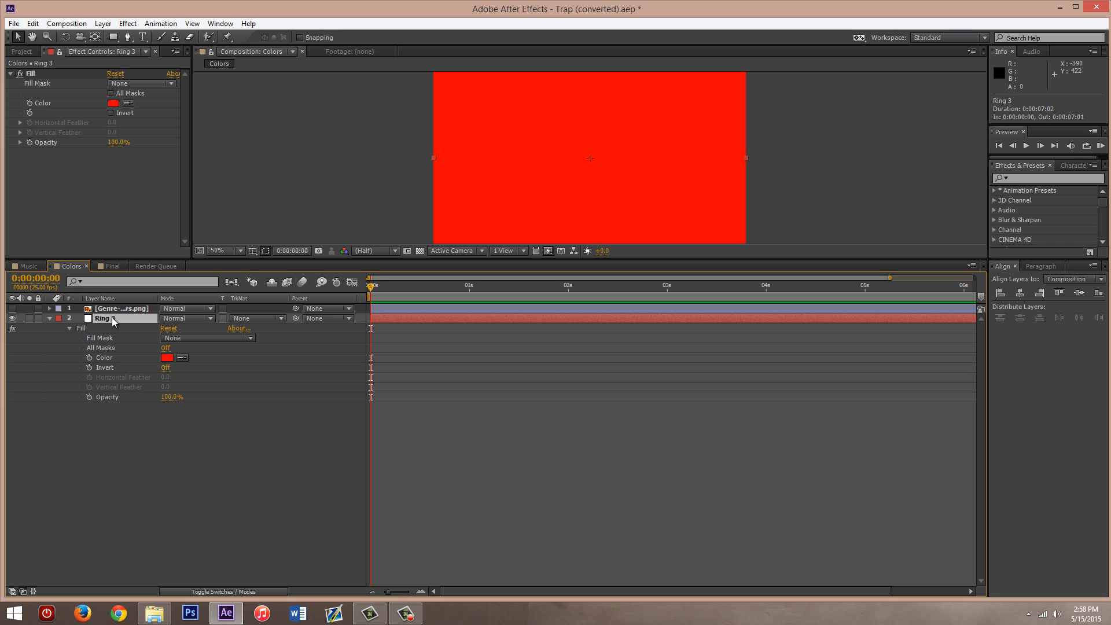
click(111, 266)
- Highlight the Ring 3 layer name in the upper Particles layer's Color expression and reopen the Colors composition
click(660, 485)
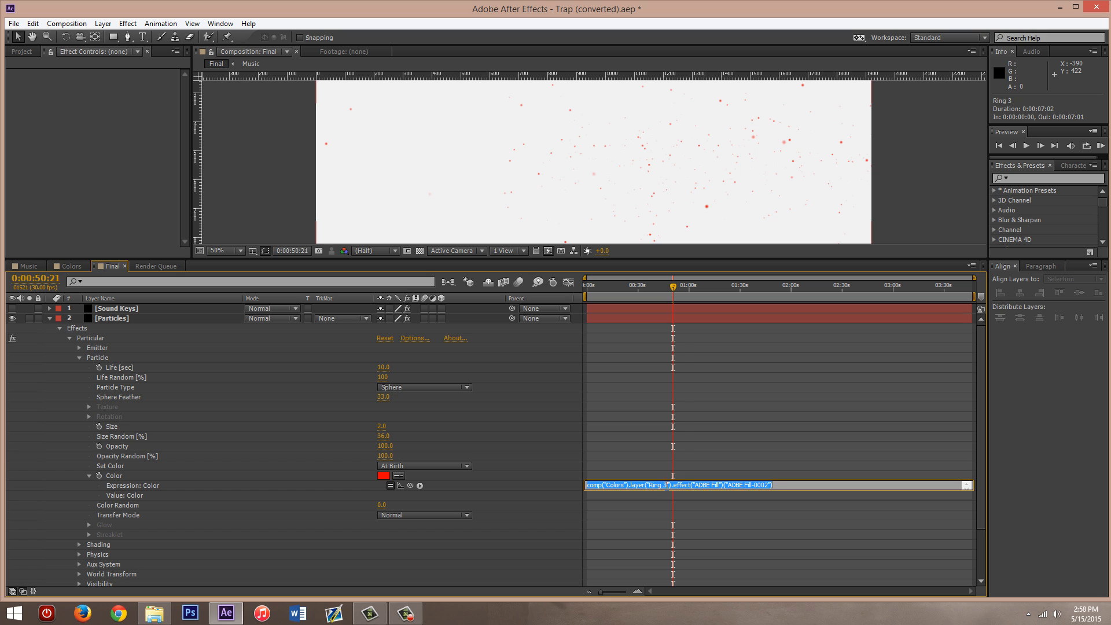
drag(668, 485, 651, 486)
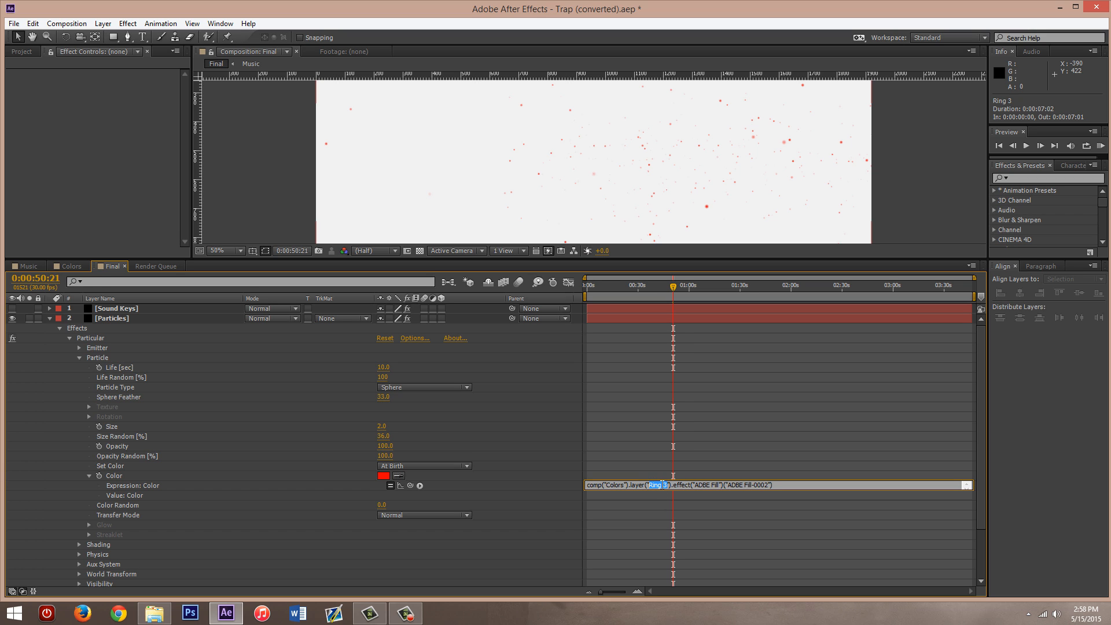
click(667, 485)
click(217, 397)
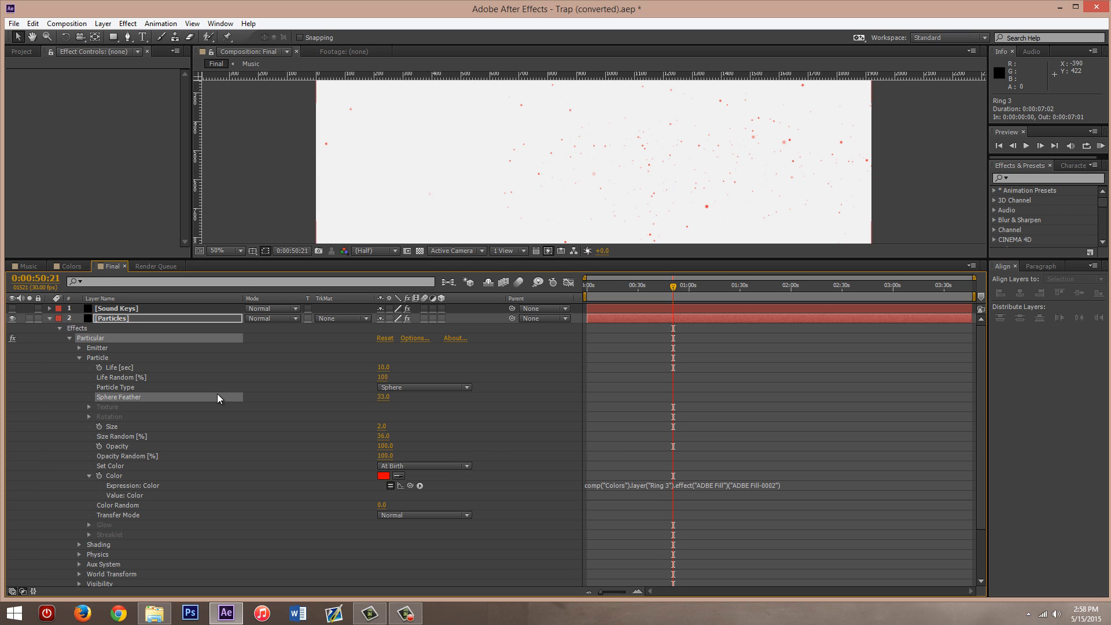
click(518, 449)
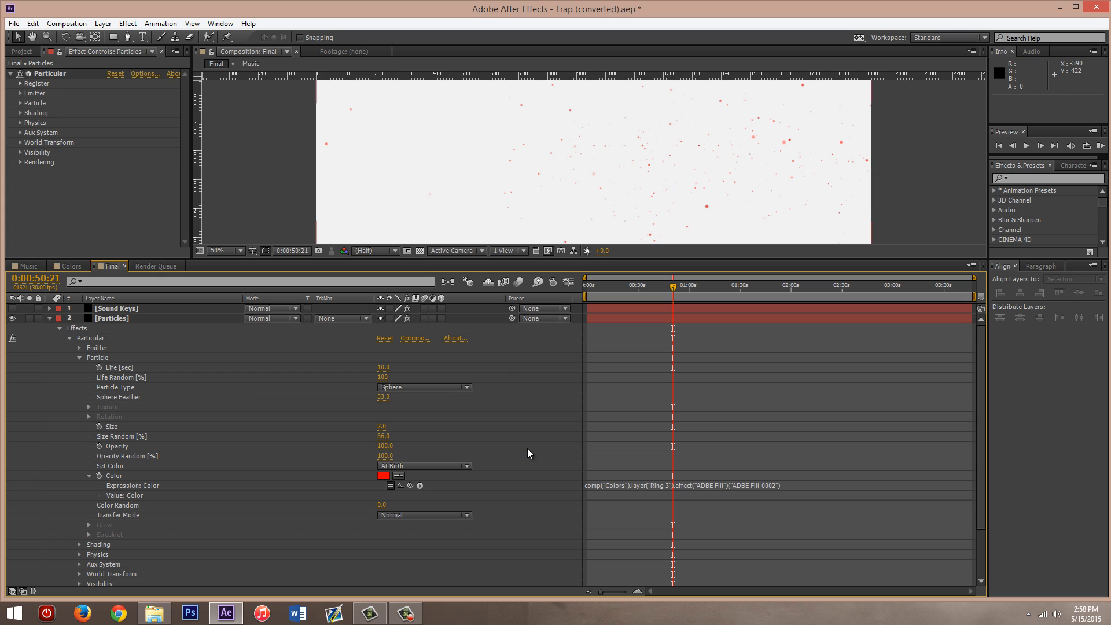
click(71, 266)
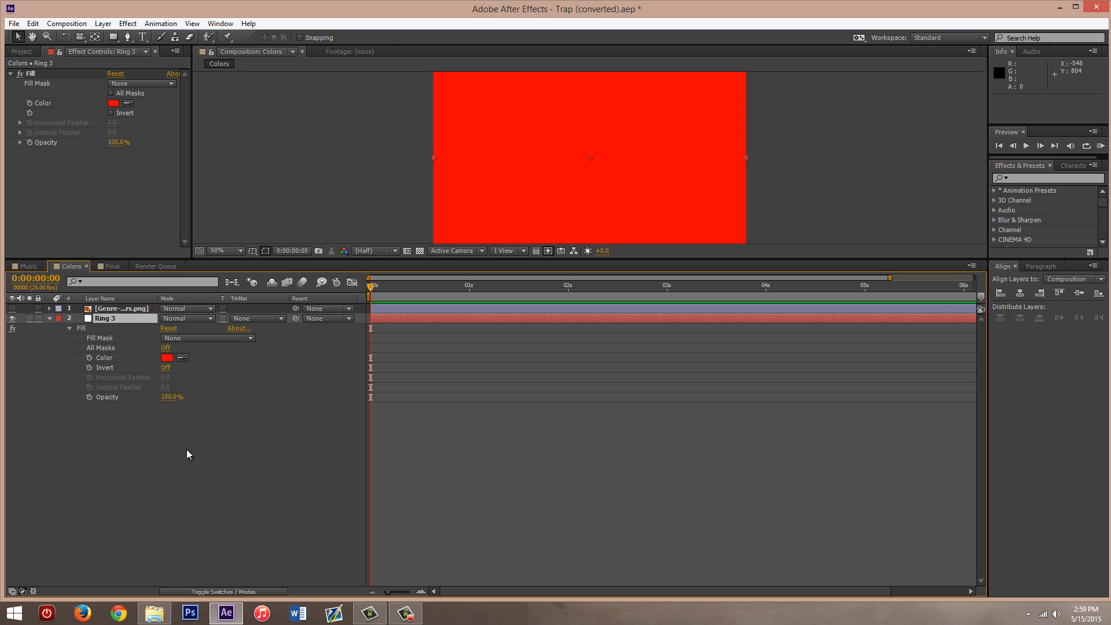
- Review the Color expression of the upper Particles layer against the Ring 3 fill color in the Colors composition, ending in the Final composition
click(111, 267)
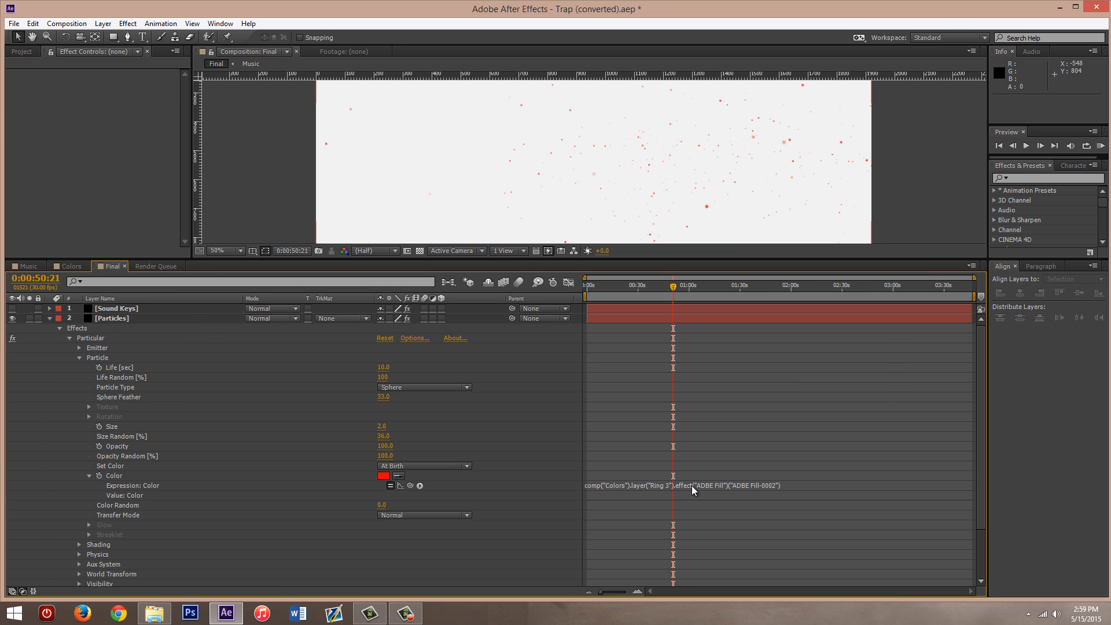
click(722, 489)
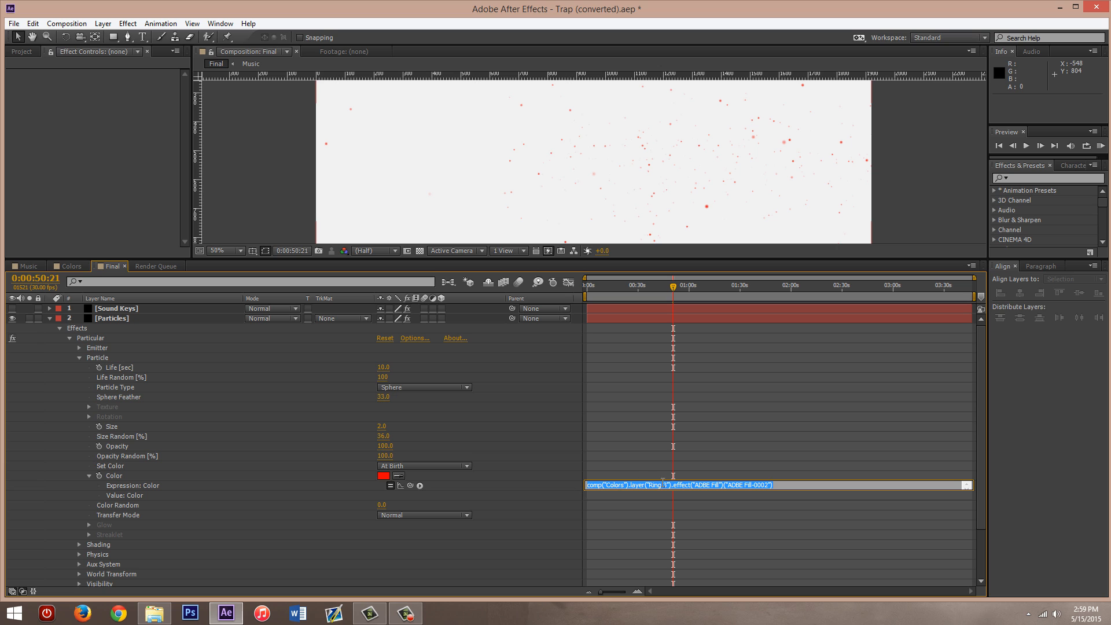
click(550, 489)
click(762, 489)
click(549, 486)
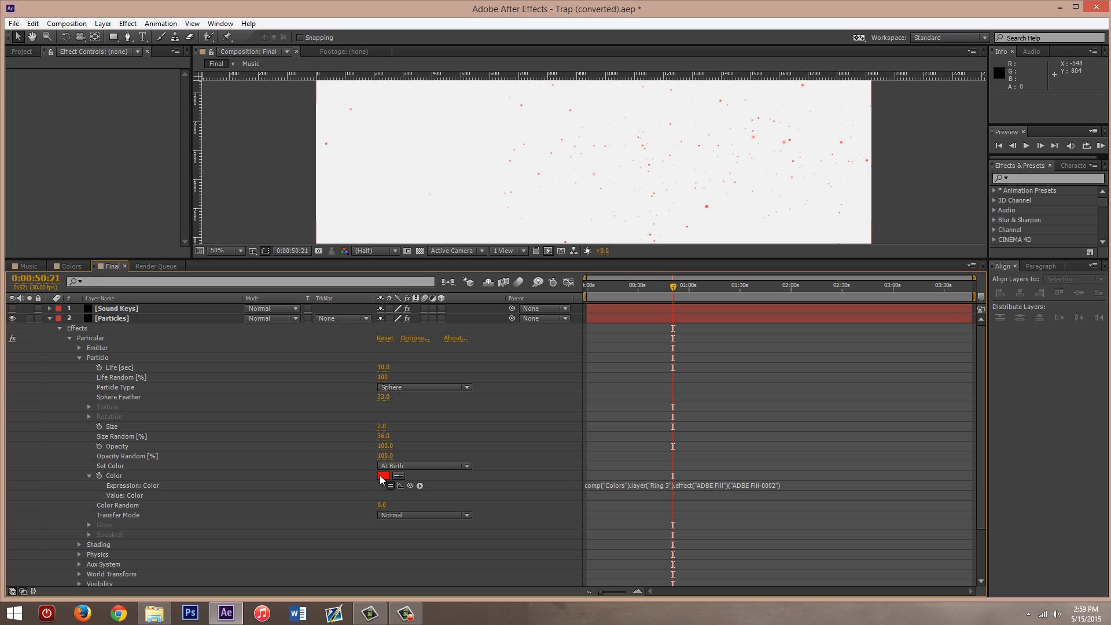
click(72, 265)
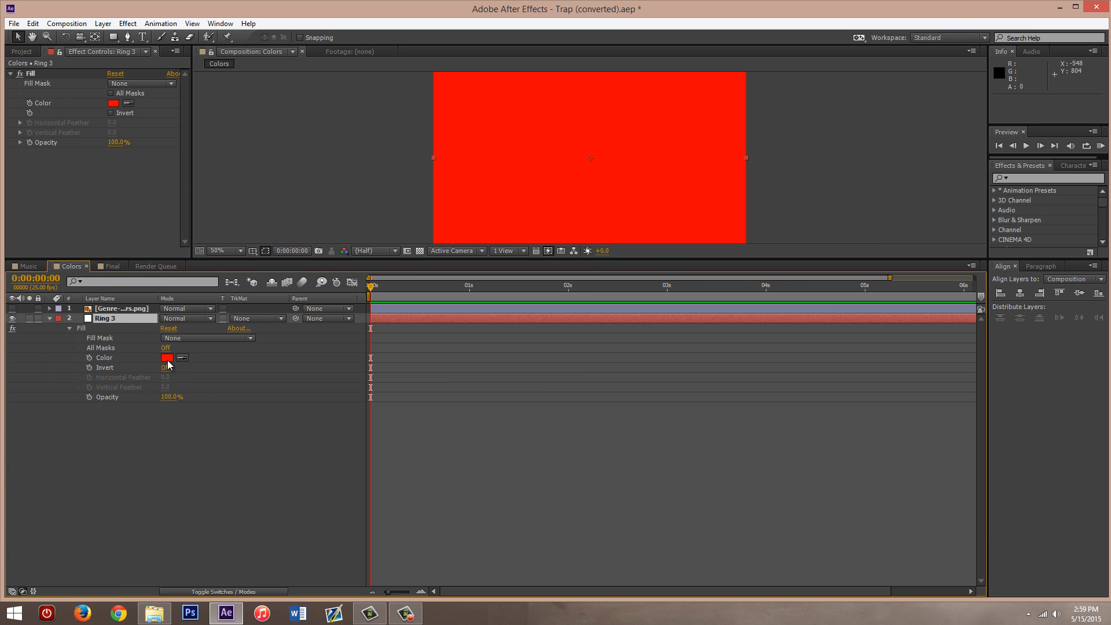
click(112, 266)
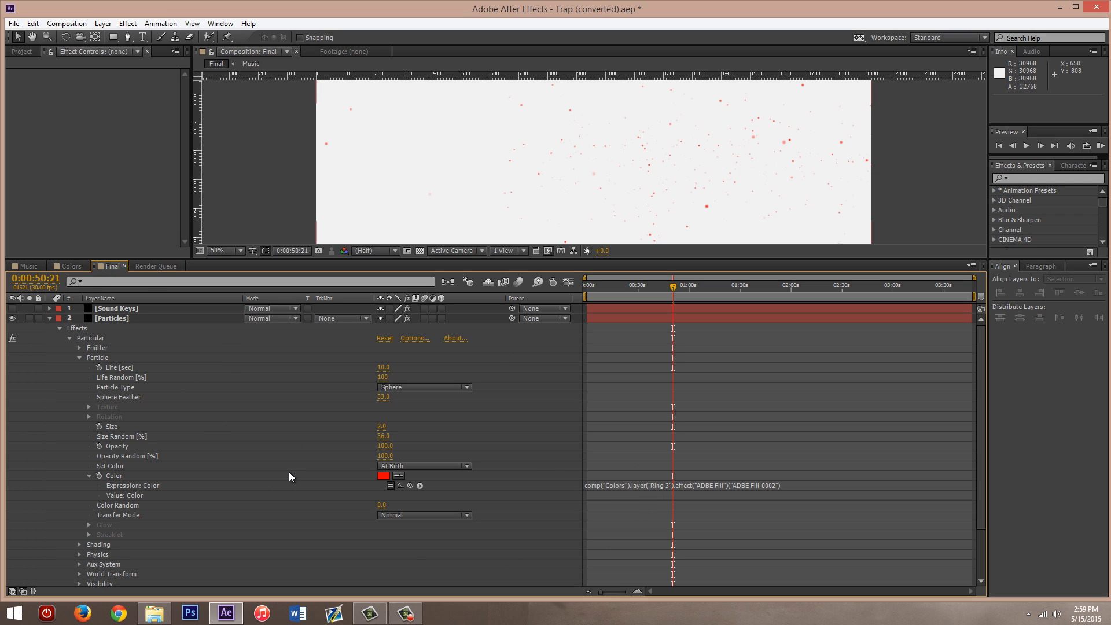
- Collapse the Particle group of the upper Particles layer and check its Shading settings
click(79, 358)
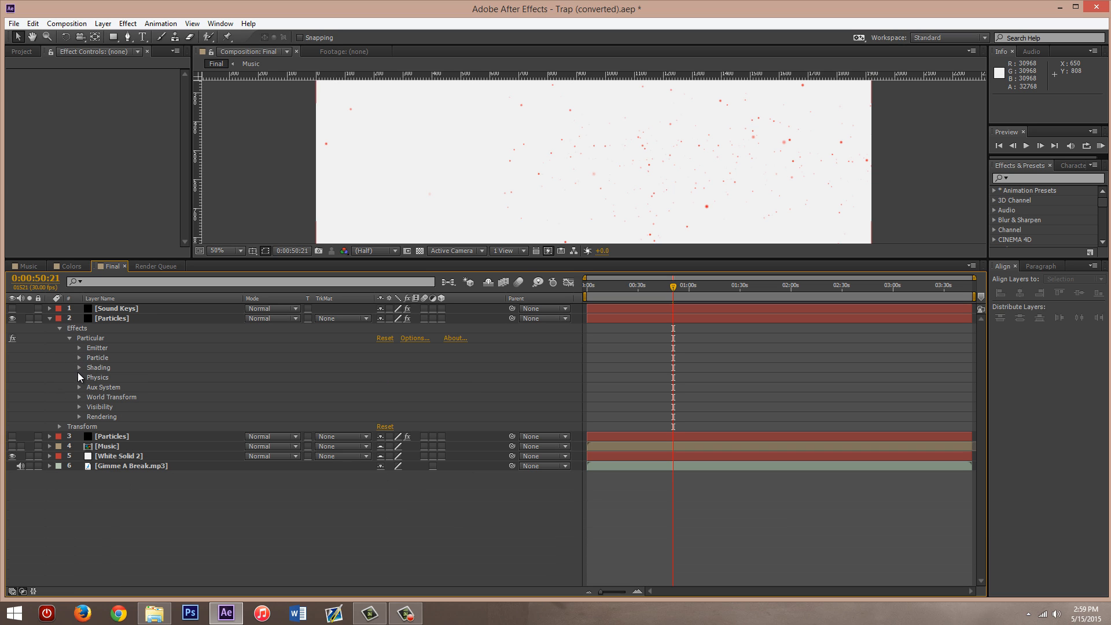
click(79, 367)
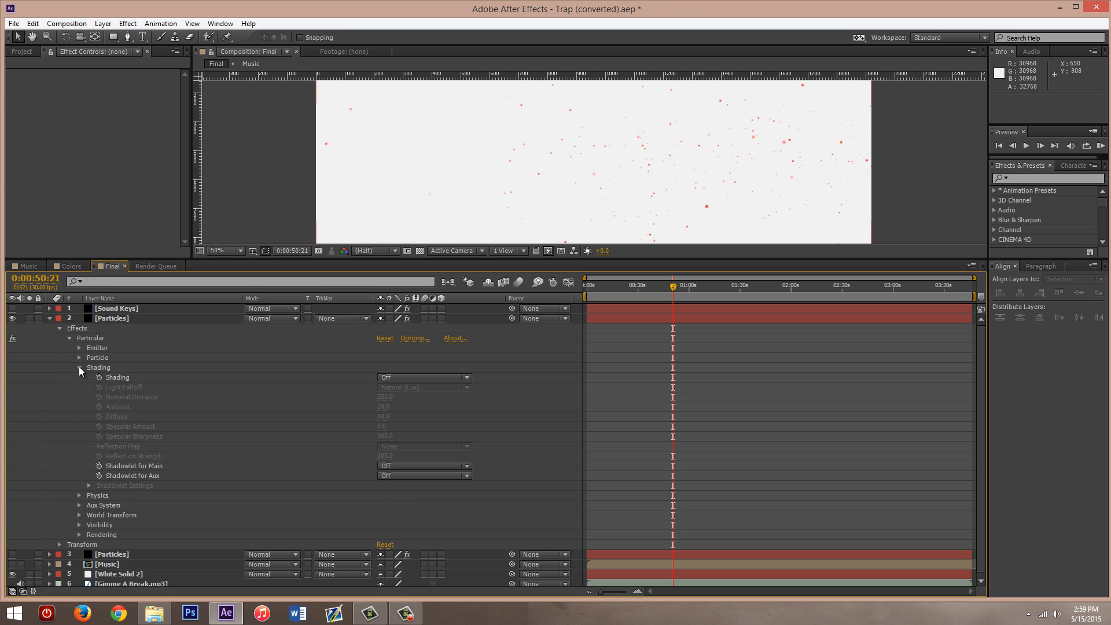
click(79, 368)
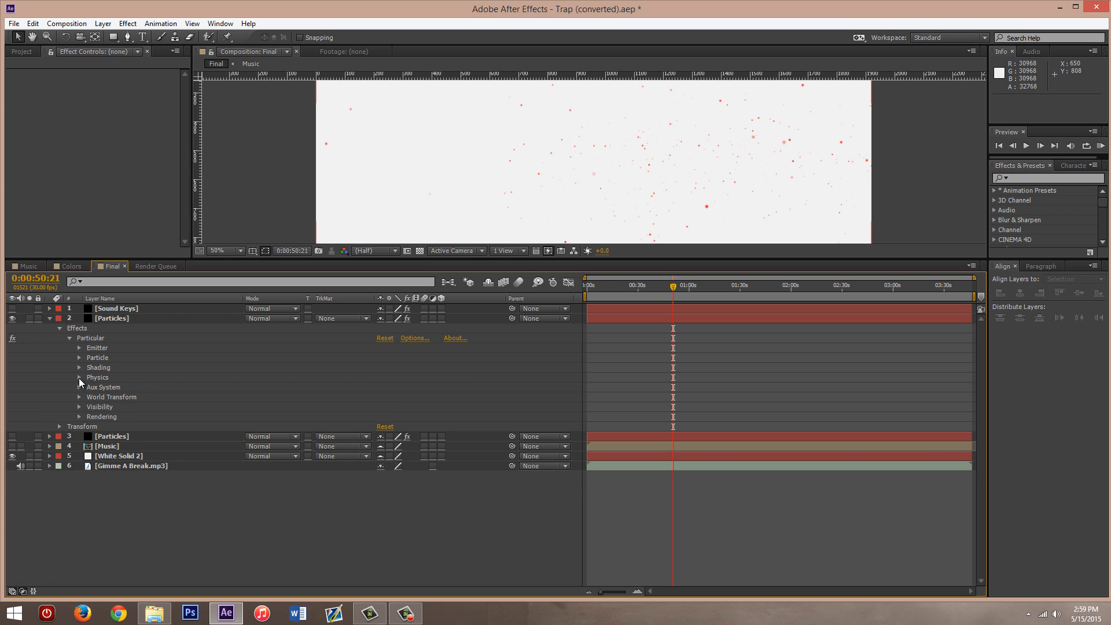
- Inspect the Physics Time Factor expression of the upper Particles layer, including its Sound Keys Output 1 reference and divisor, without editing it
click(79, 377)
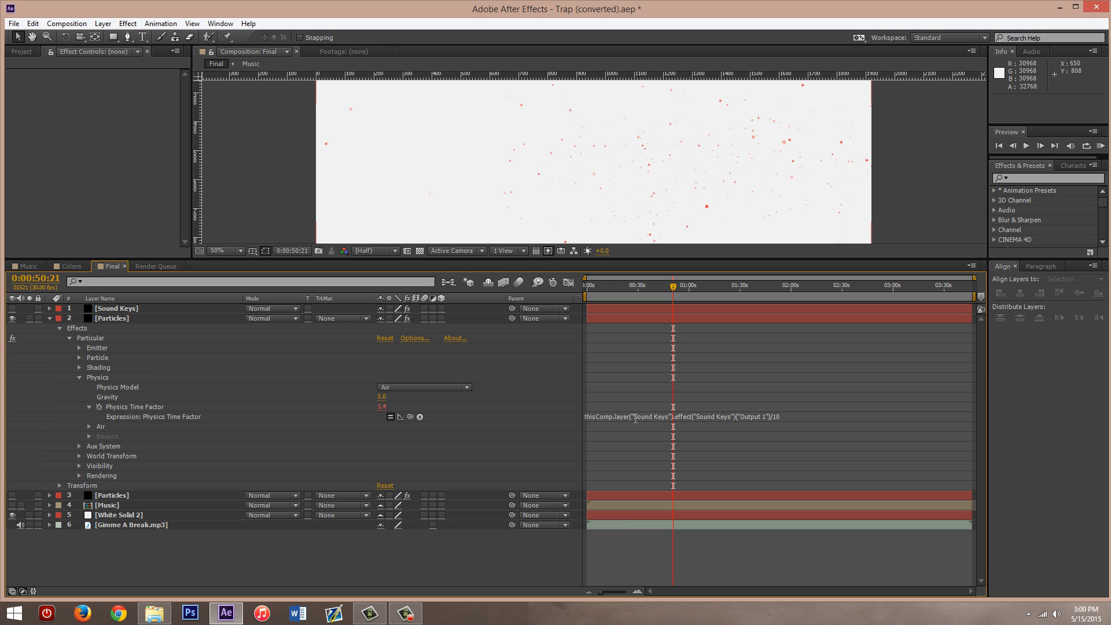
click(726, 416)
click(782, 416)
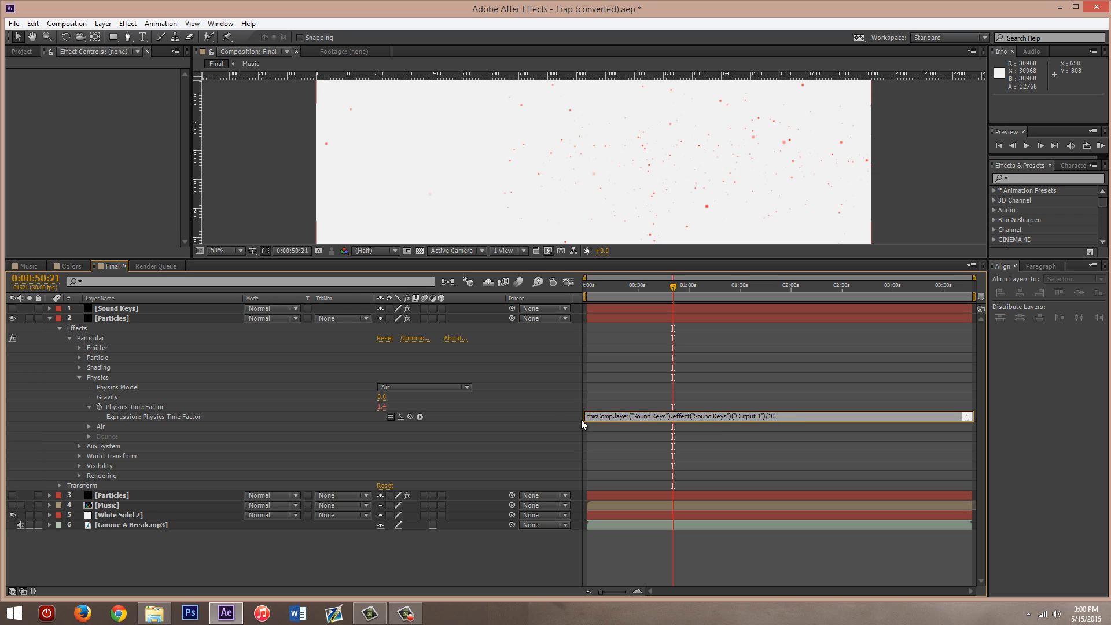
click(550, 416)
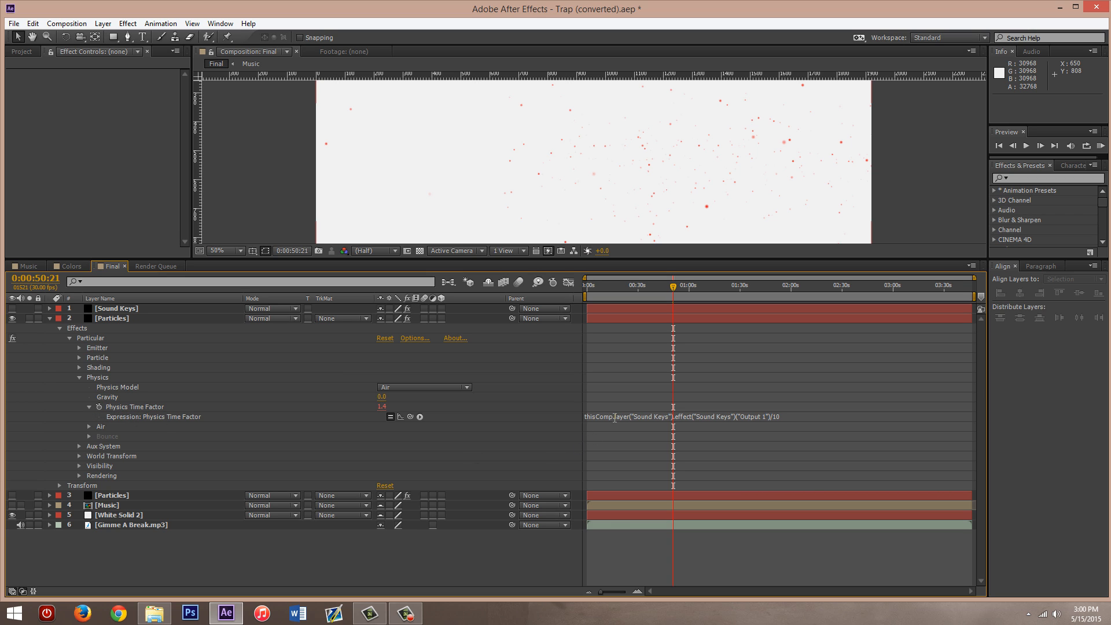
click(637, 417)
click(779, 417)
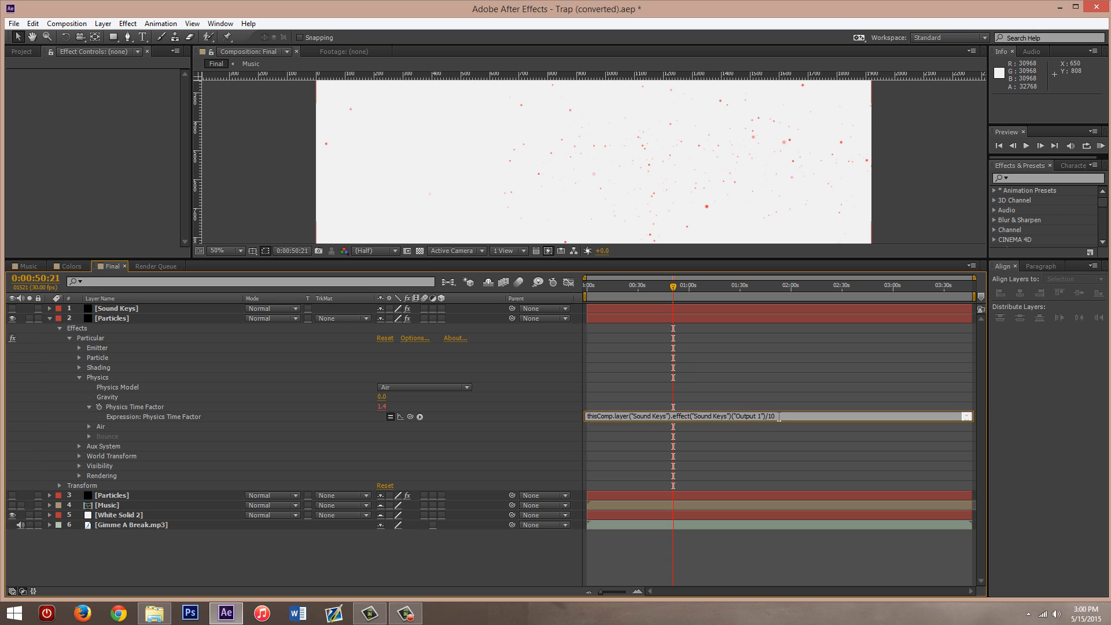
click(556, 411)
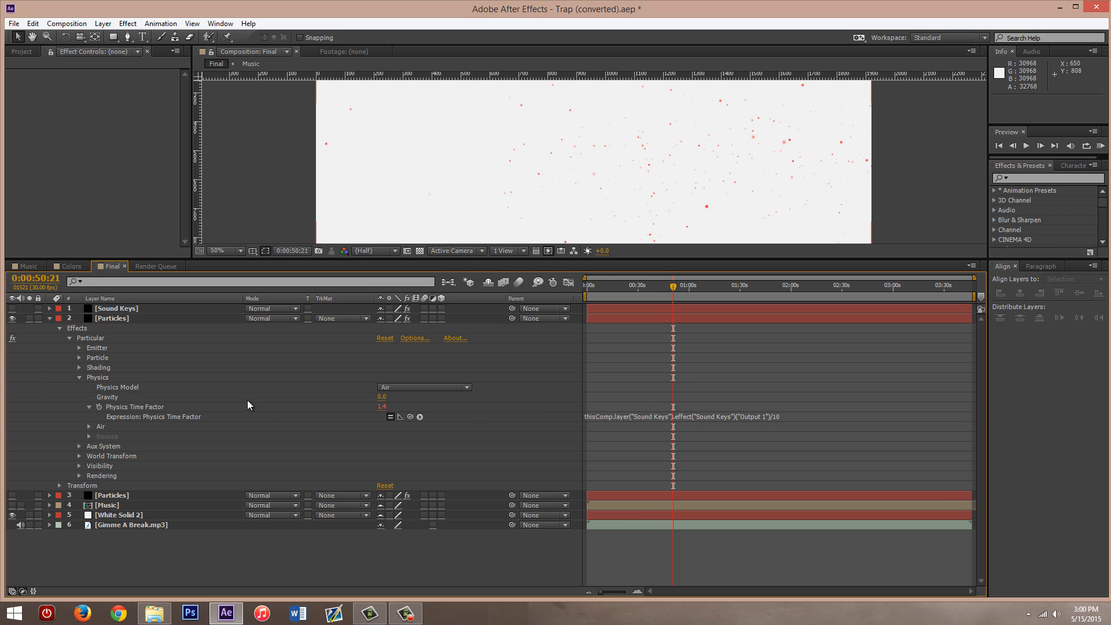
- Examine the Air and Bounce settings within Physics, and collapse the Physics group
click(88, 427)
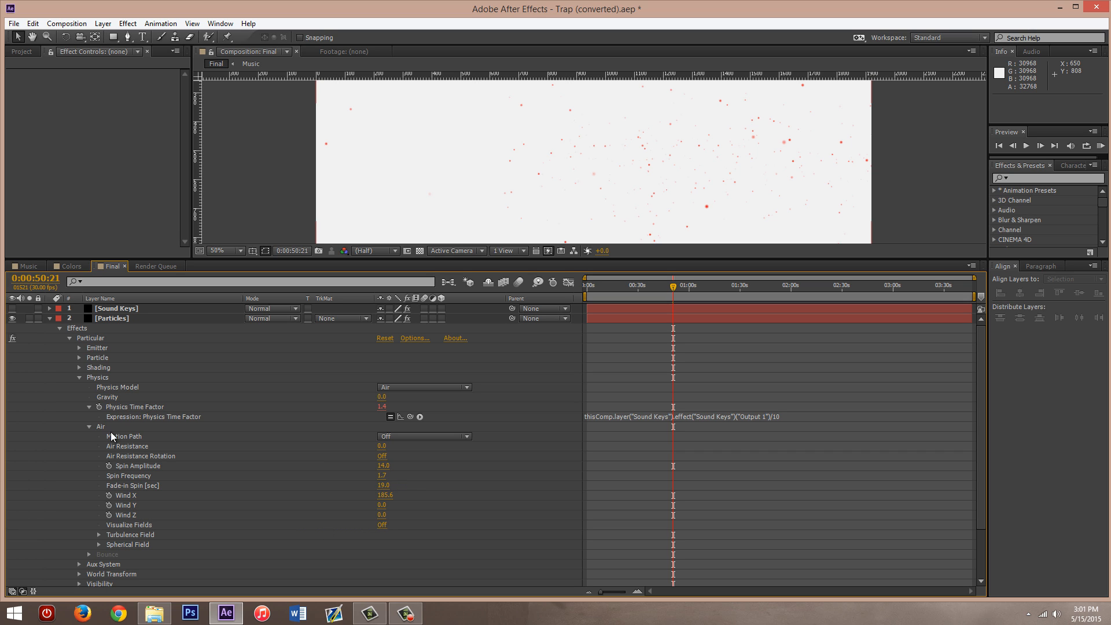
click(88, 426)
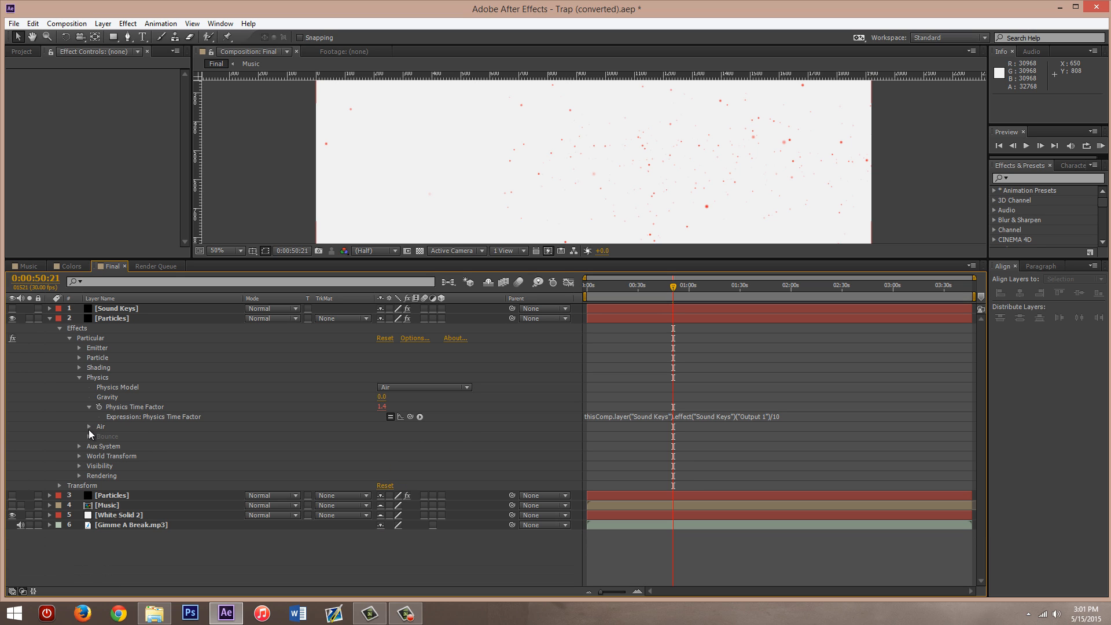
click(88, 436)
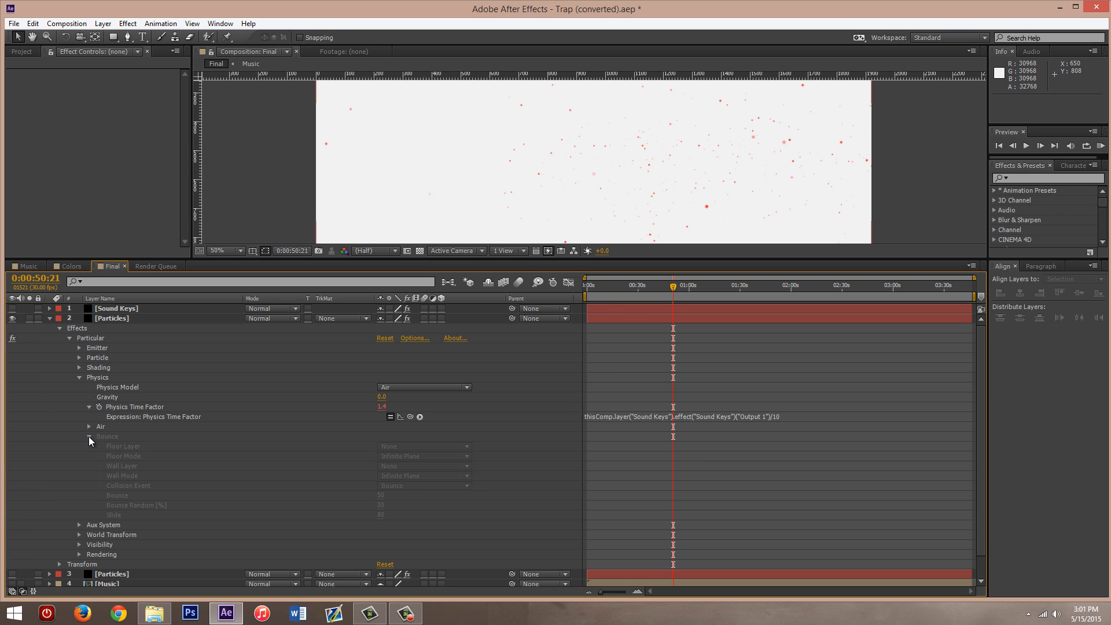
click(88, 436)
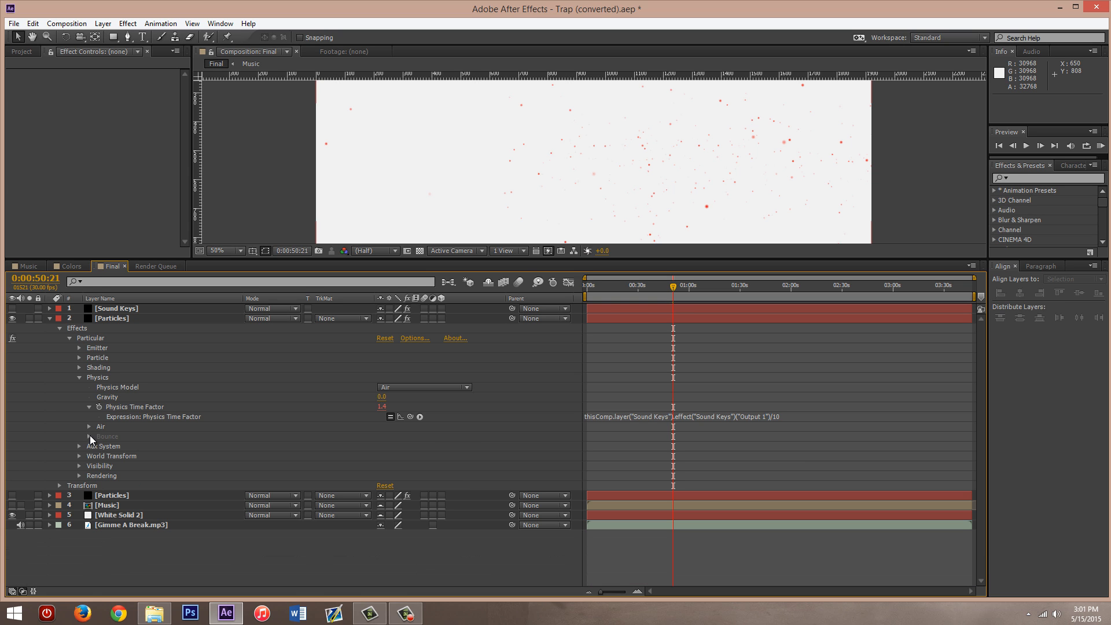
click(79, 378)
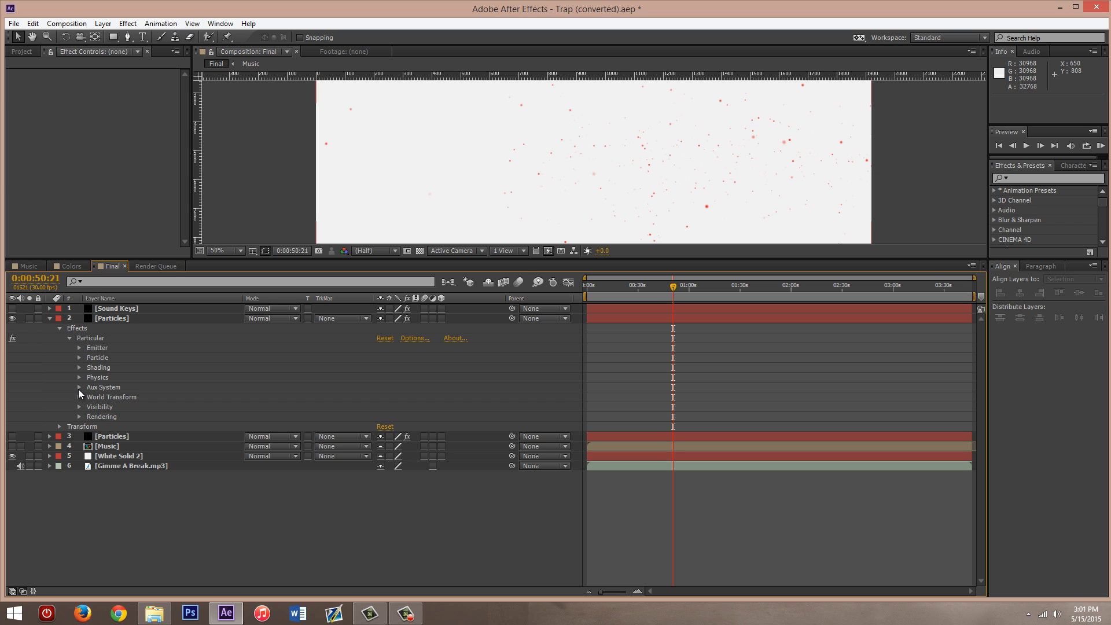
- Examine the Aux System, World Transform and Visibility settings of the upper Particles layer's Particular effect
click(79, 387)
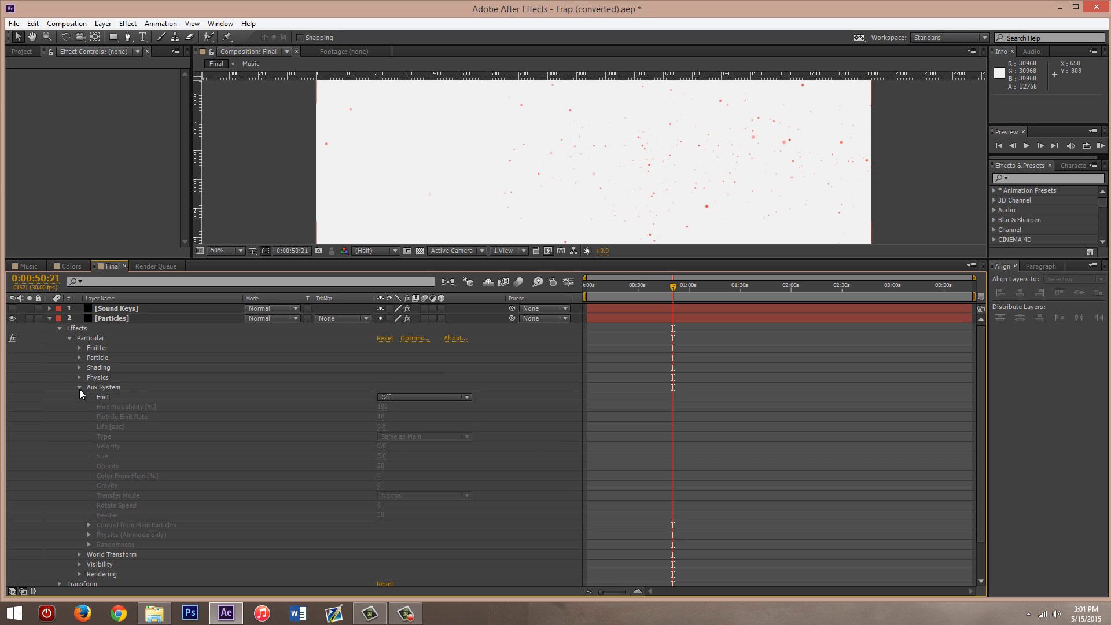
click(79, 388)
click(80, 397)
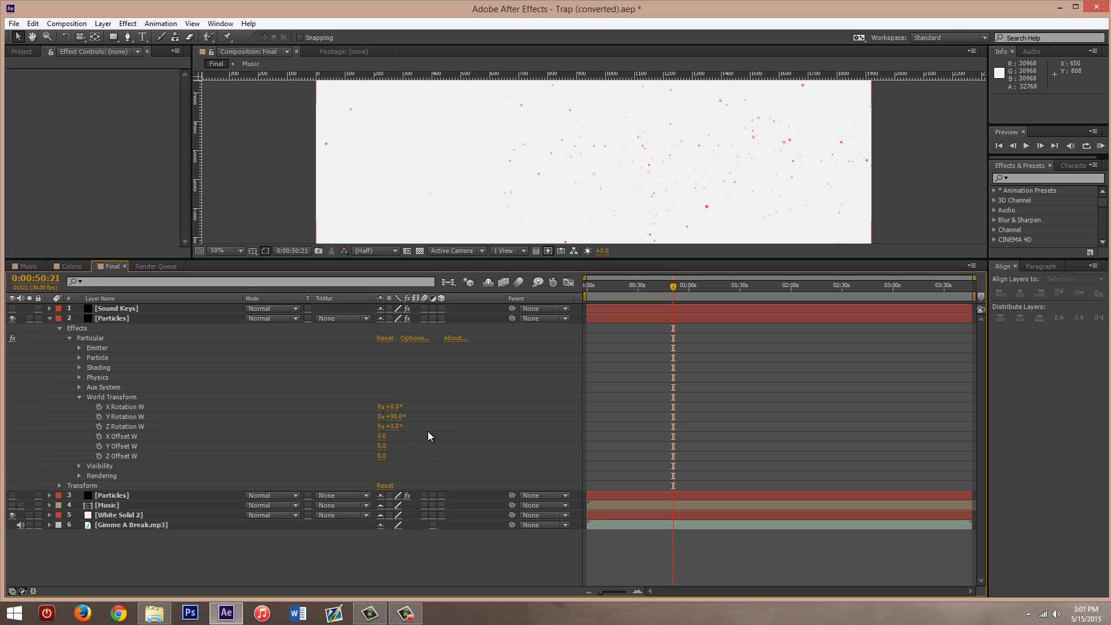
click(79, 397)
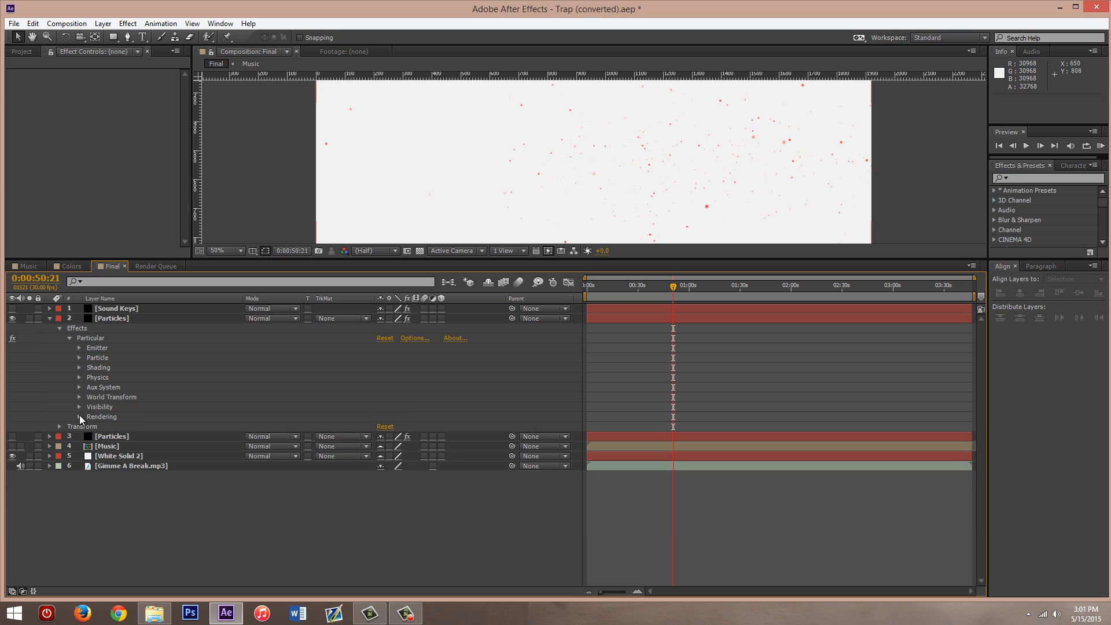
click(79, 407)
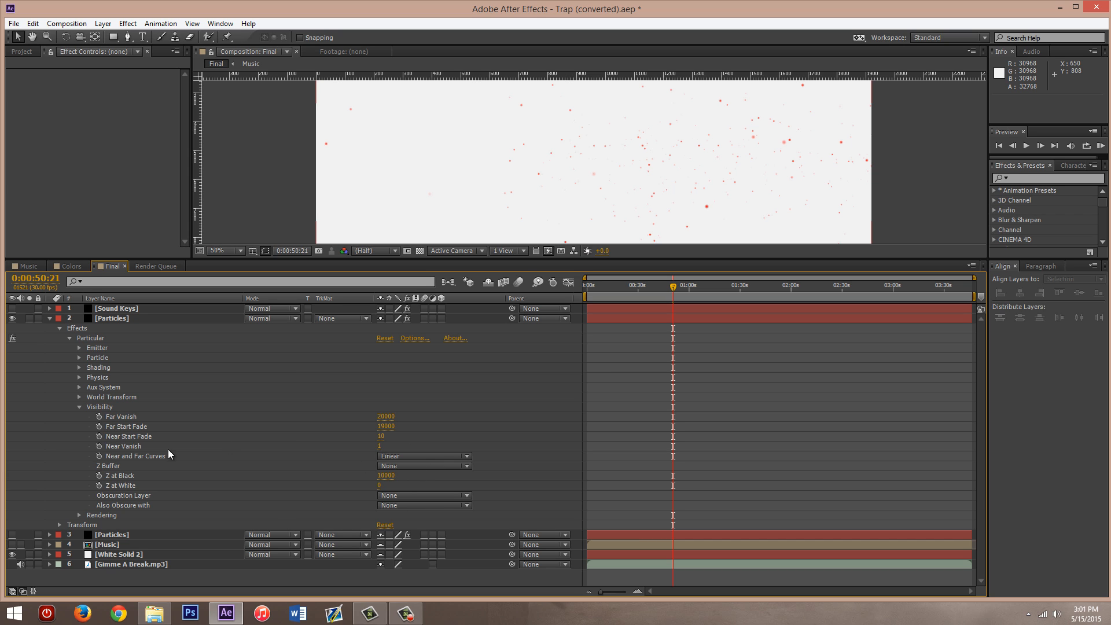
click(79, 407)
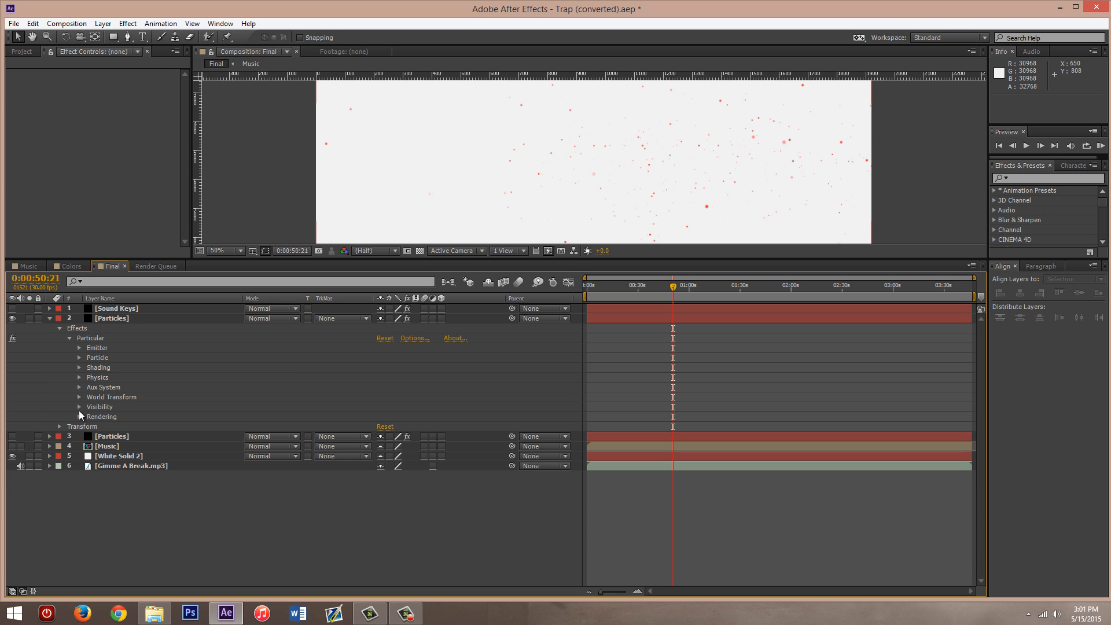
- Examine the Rendering settings of the Particular effect, including the Motion Blur options, and collapse them again
click(80, 416)
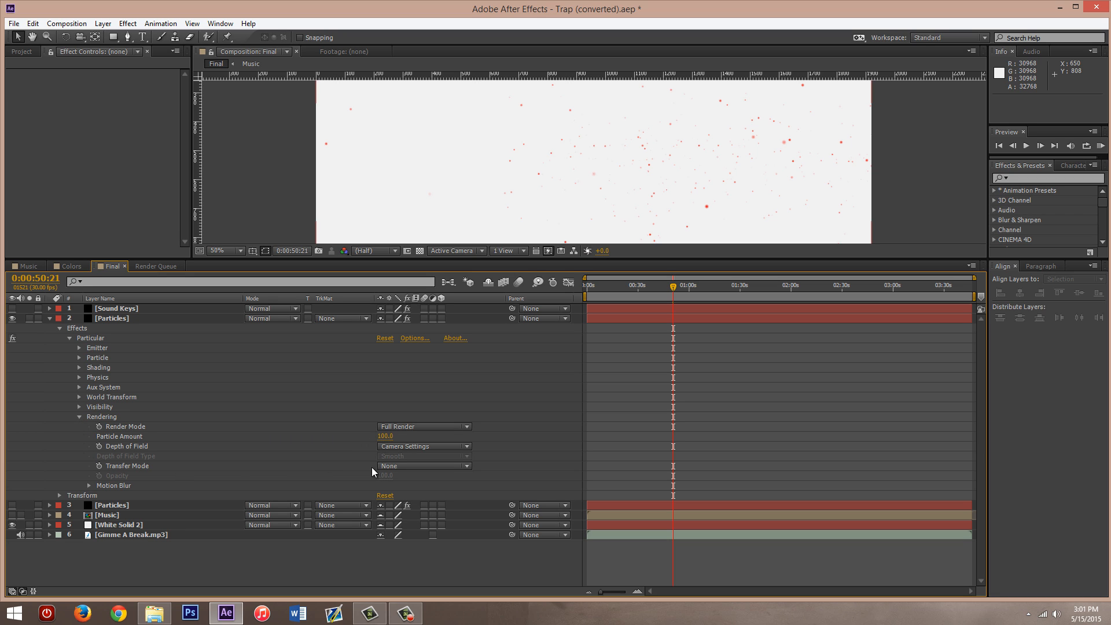
click(79, 417)
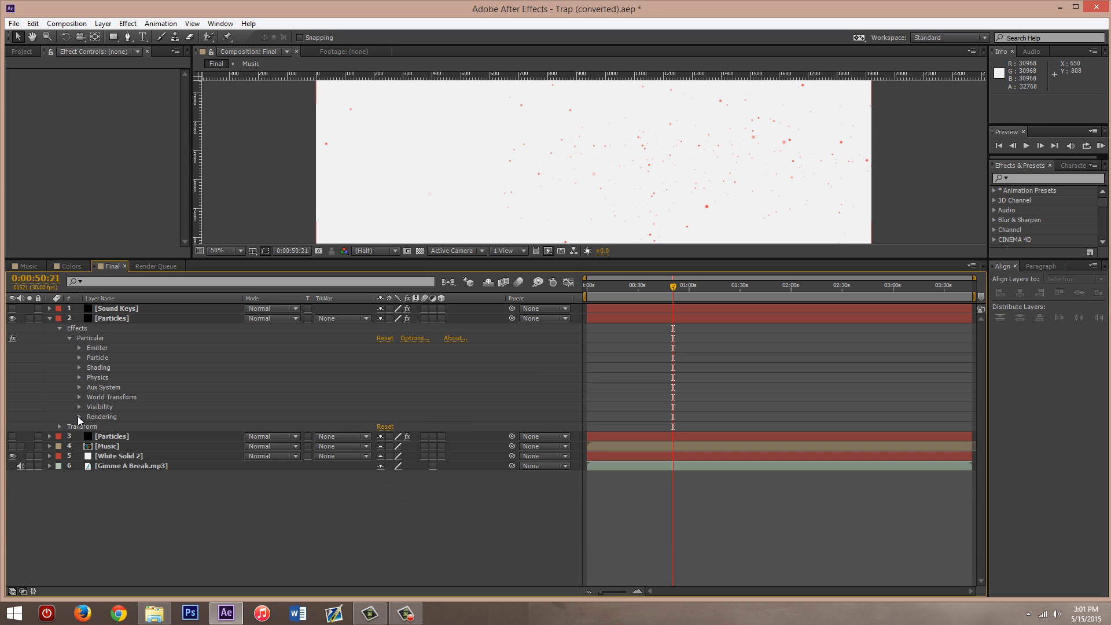
click(79, 417)
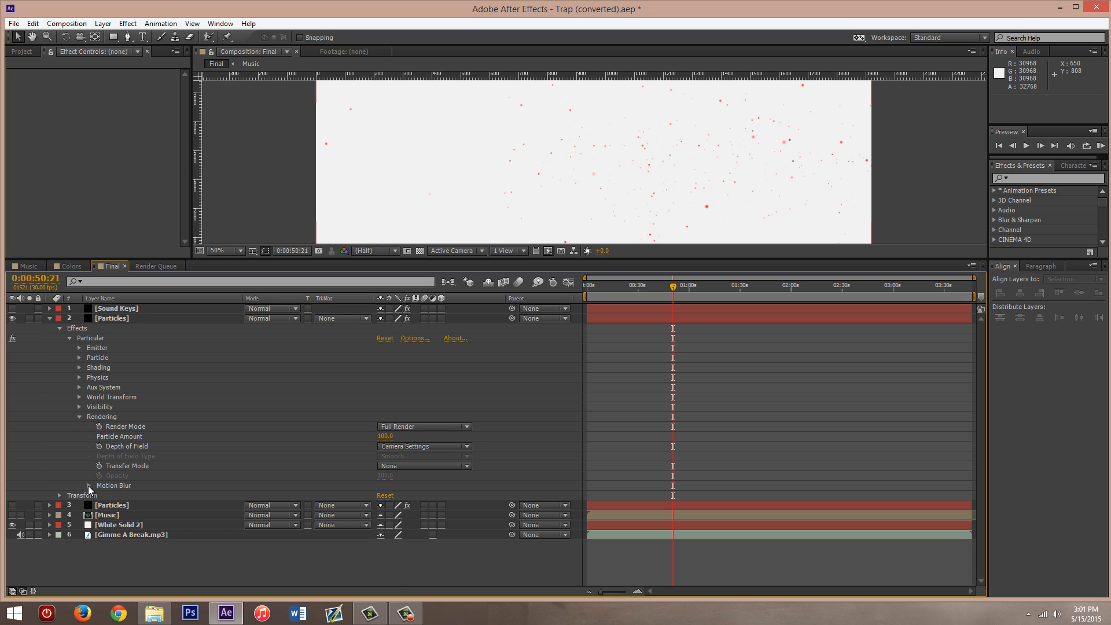
click(88, 485)
scroll(314, 506, down, 1)
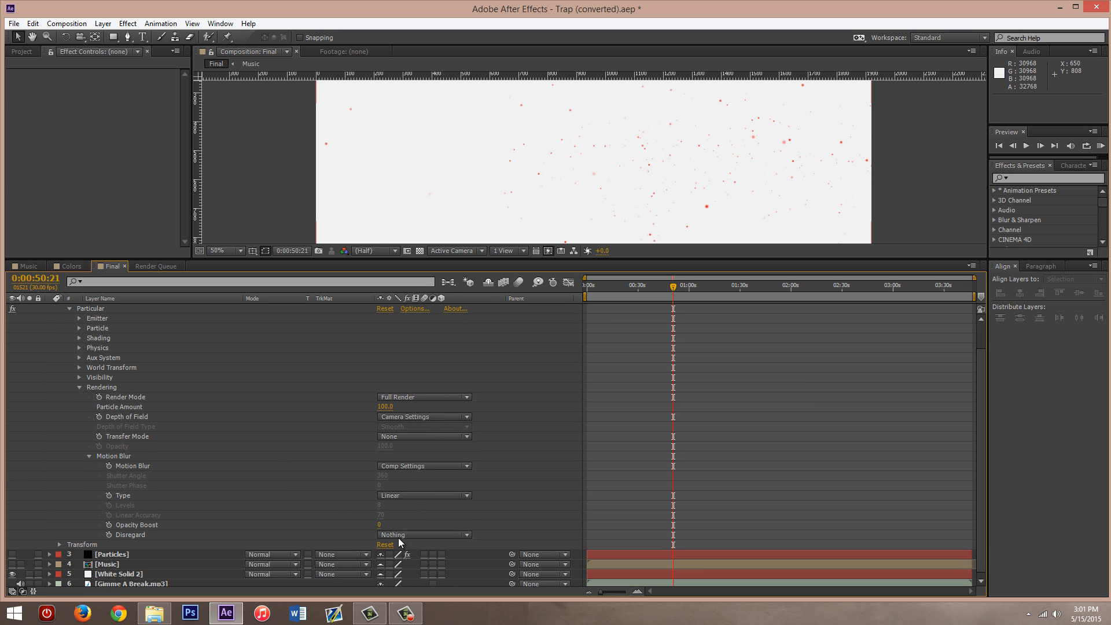
click(89, 456)
click(79, 416)
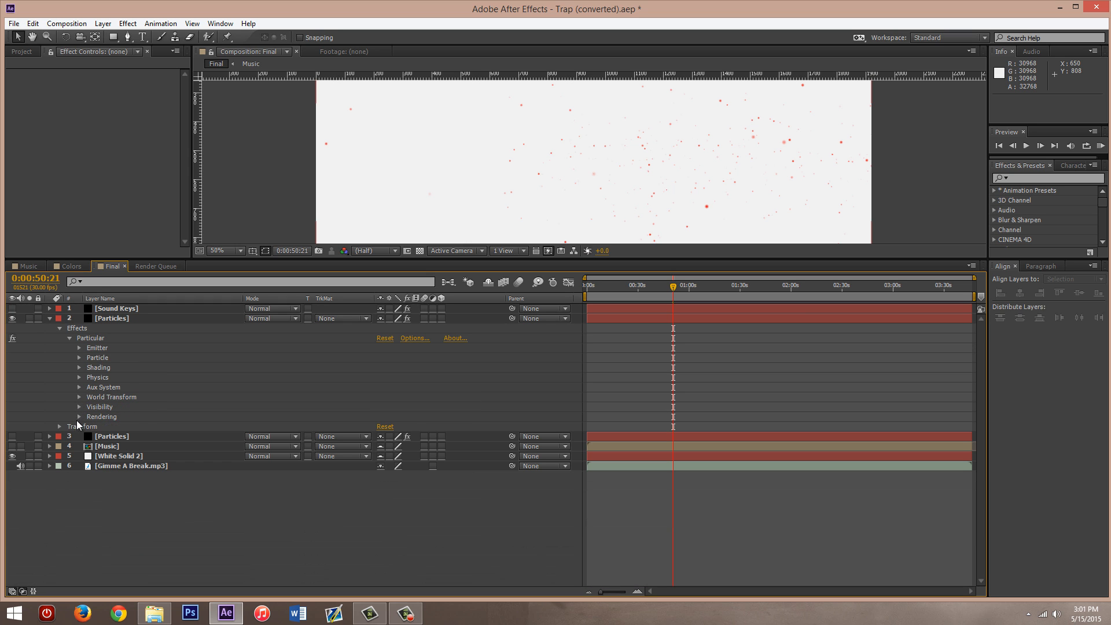
- Check the Transform properties of the upper Particles layer and collapse the layer's properties
click(59, 427)
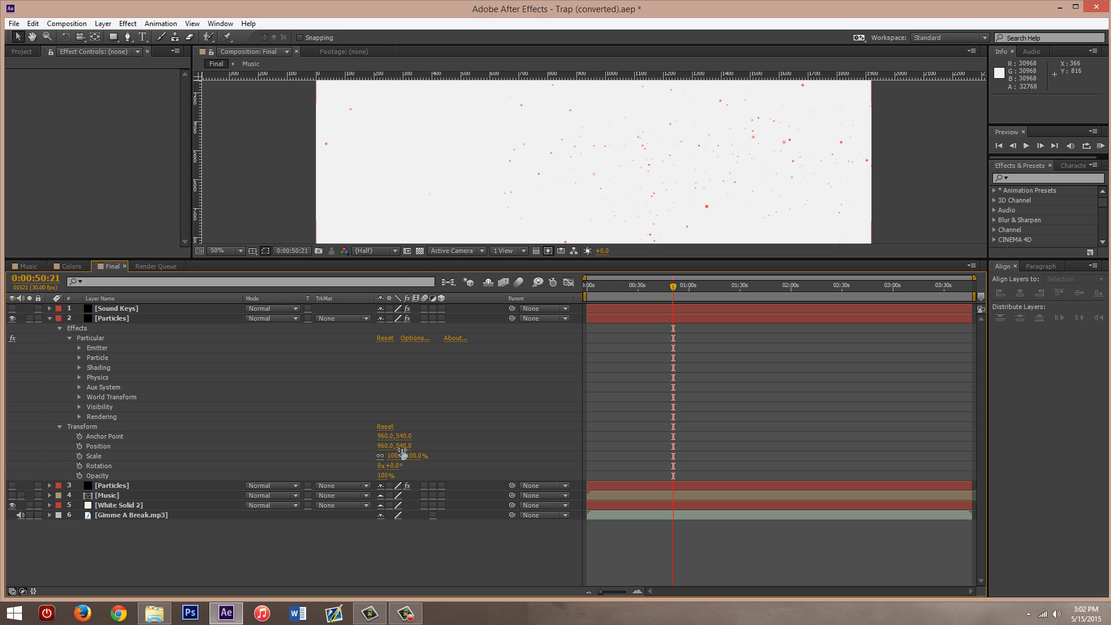
click(59, 427)
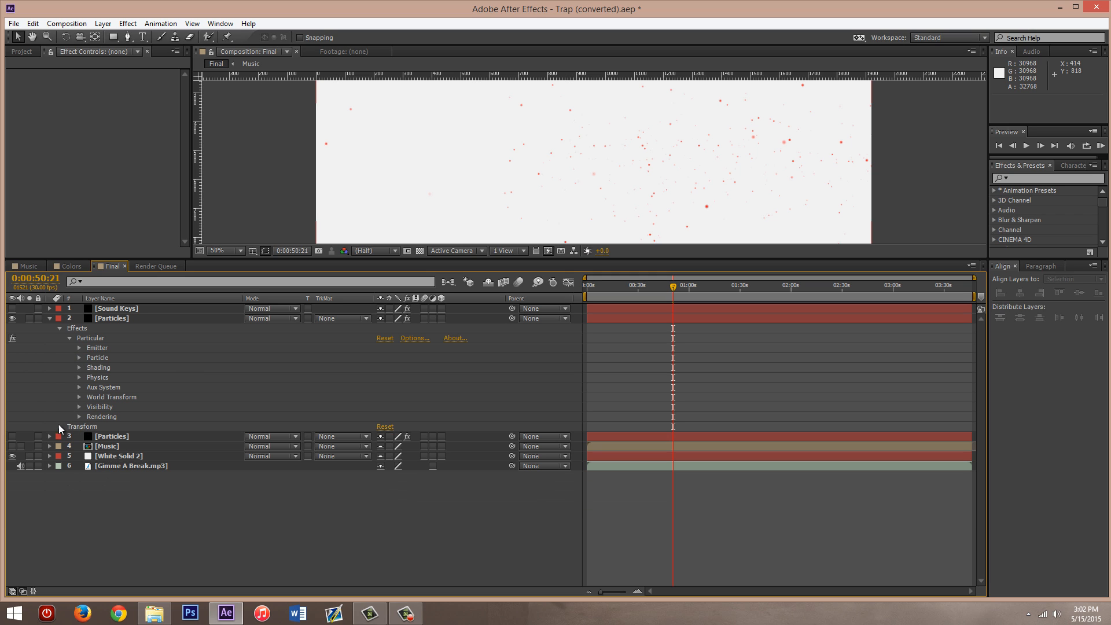
click(60, 328)
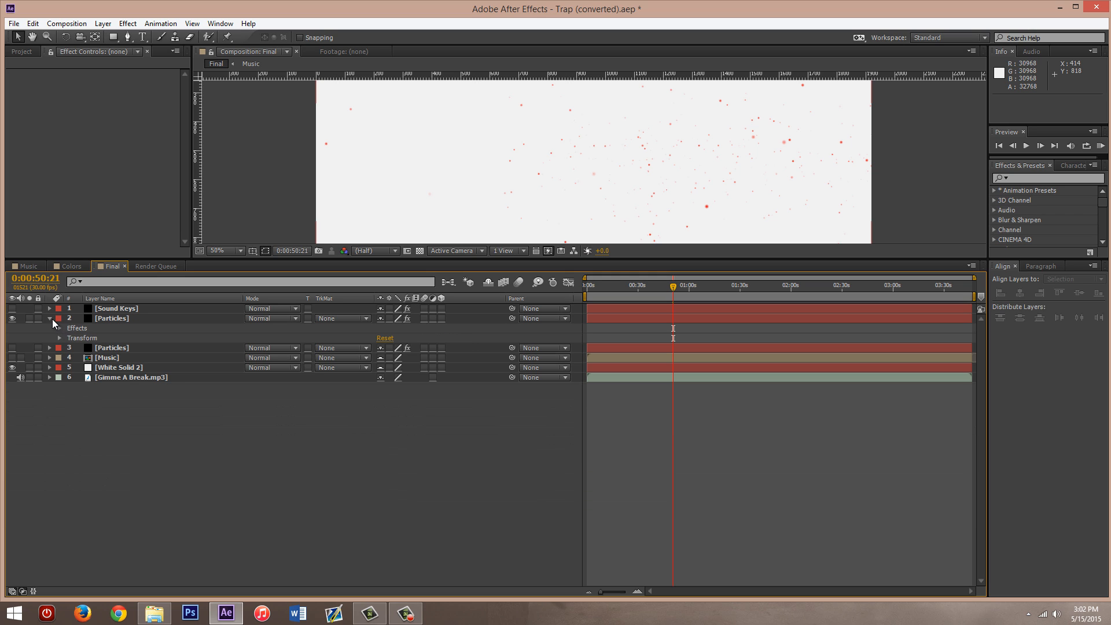
- Enlarge the composition viewer to fit the whole frame, and delete the lower, hidden Particles layer
click(103, 320)
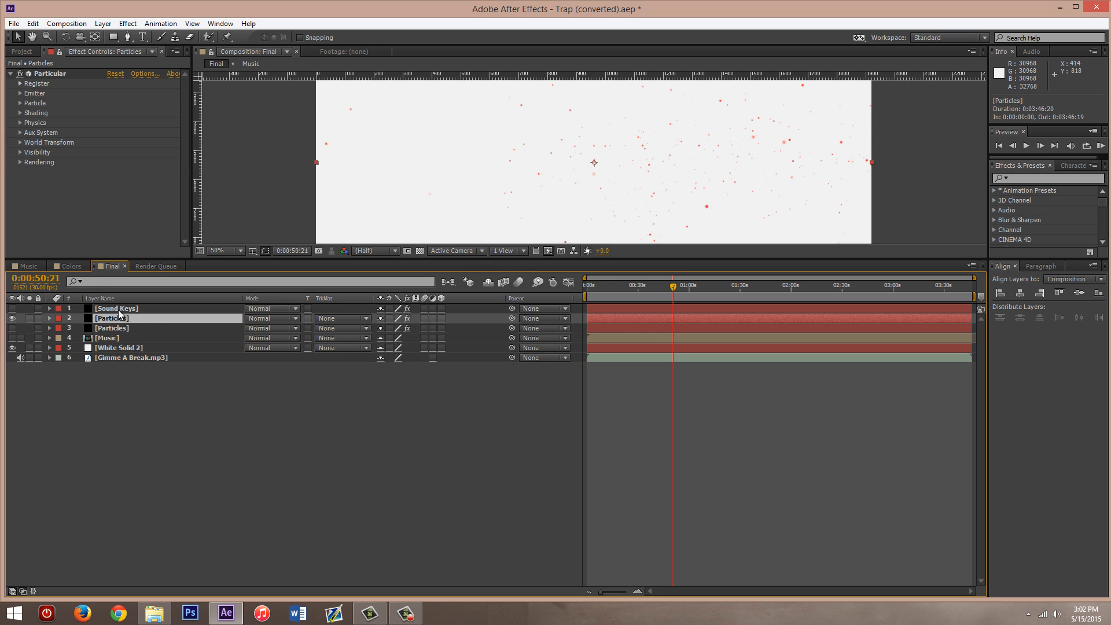
click(118, 311)
click(117, 318)
drag(319, 259, 314, 425)
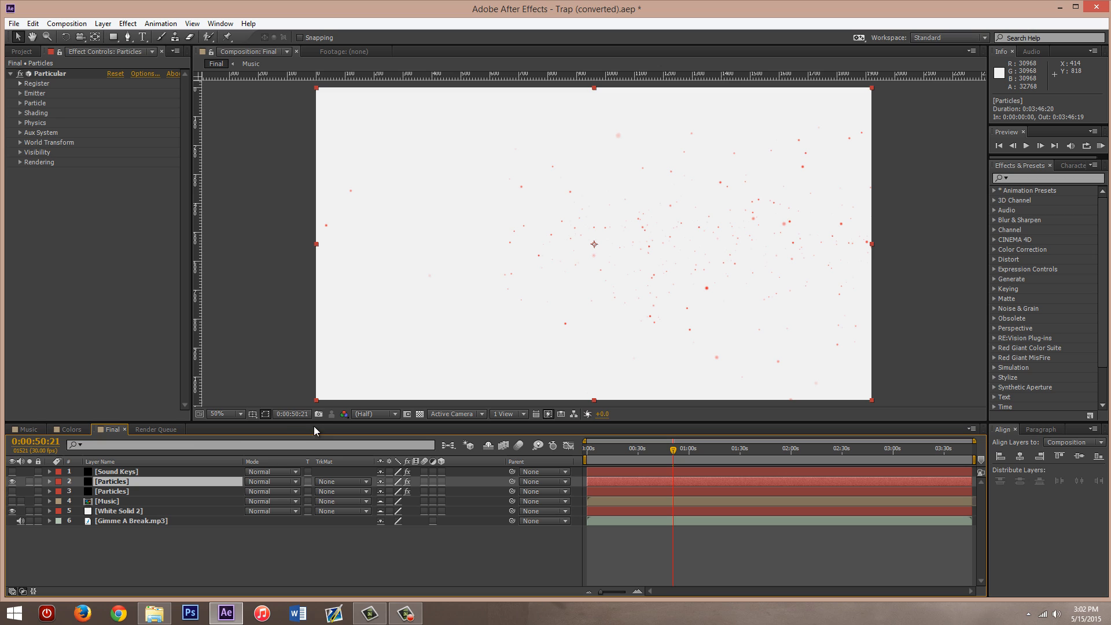
click(115, 493)
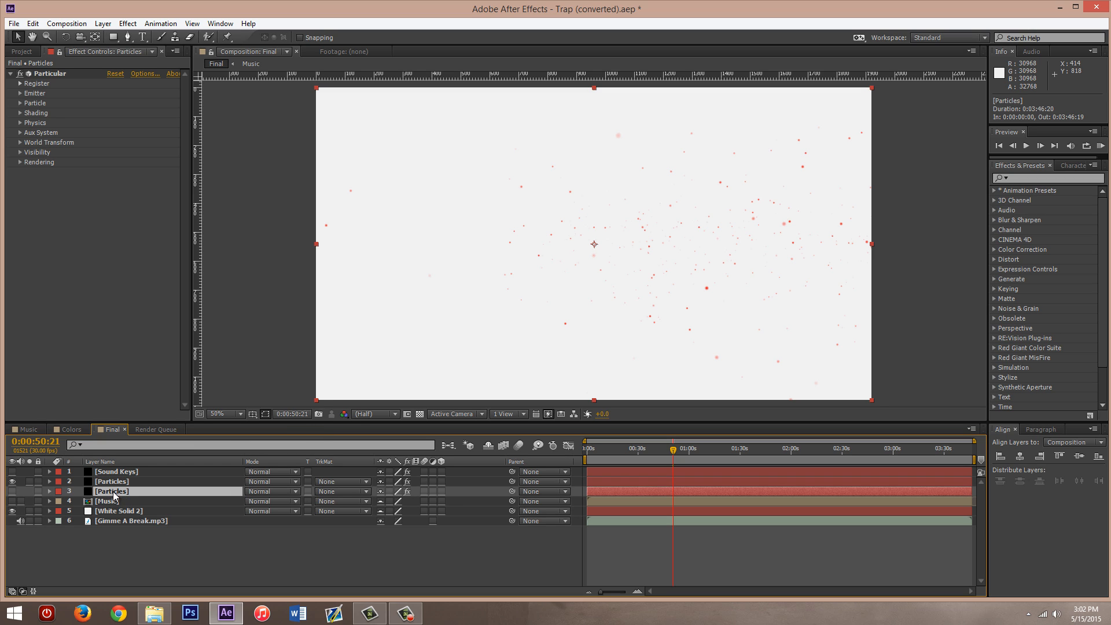
key(Delete)
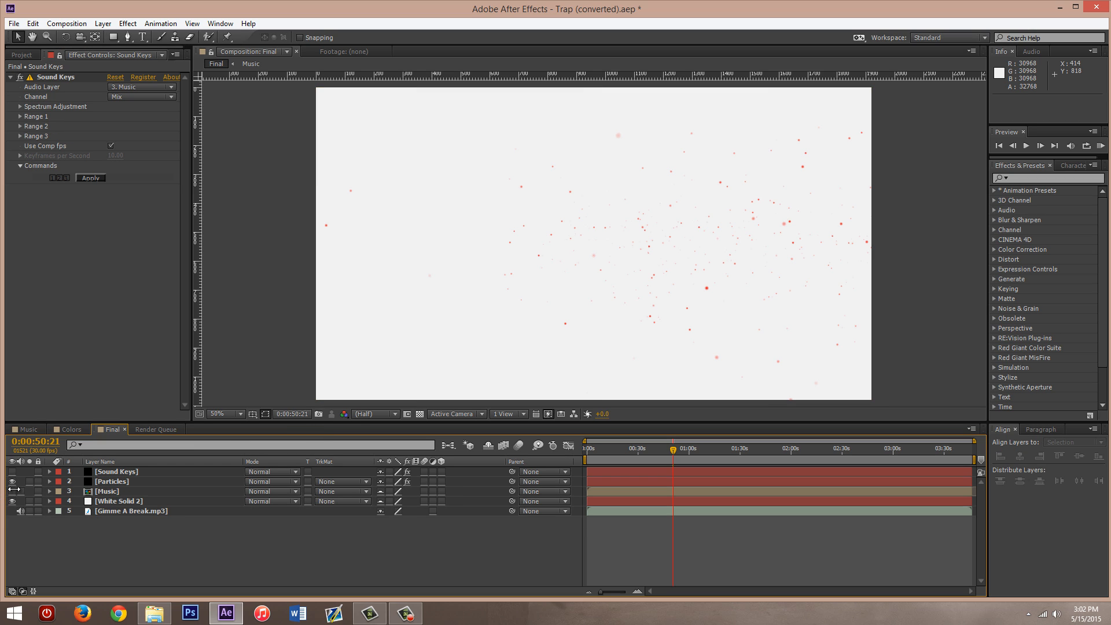
- Duplicate the Particles layer in the Final composition and flip the lower copy horizontally
click(110, 482)
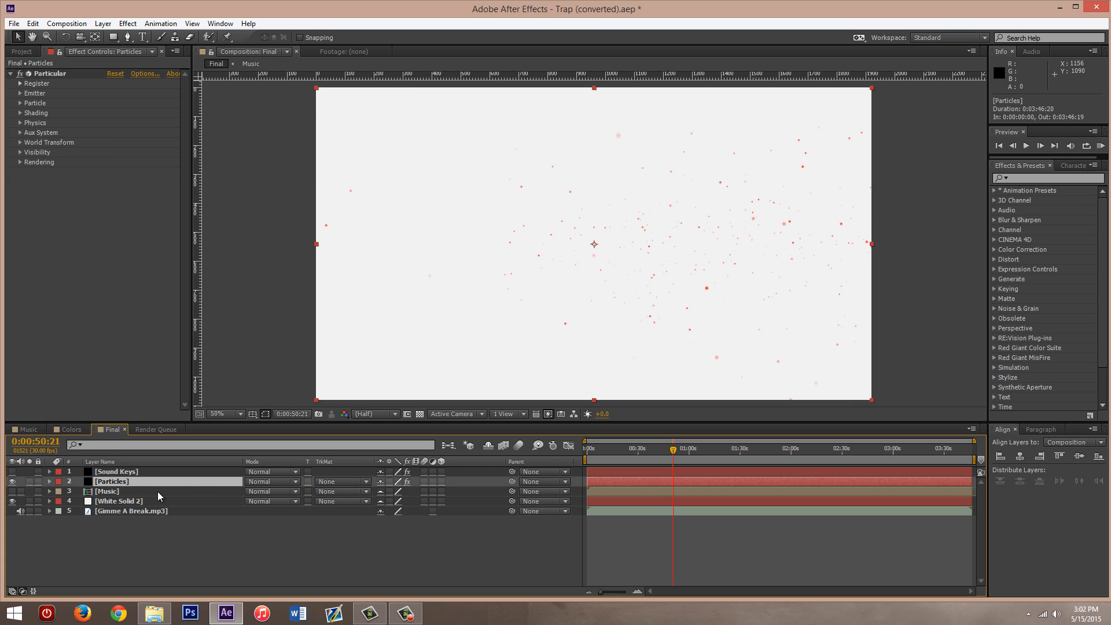
key(ctrl+c)
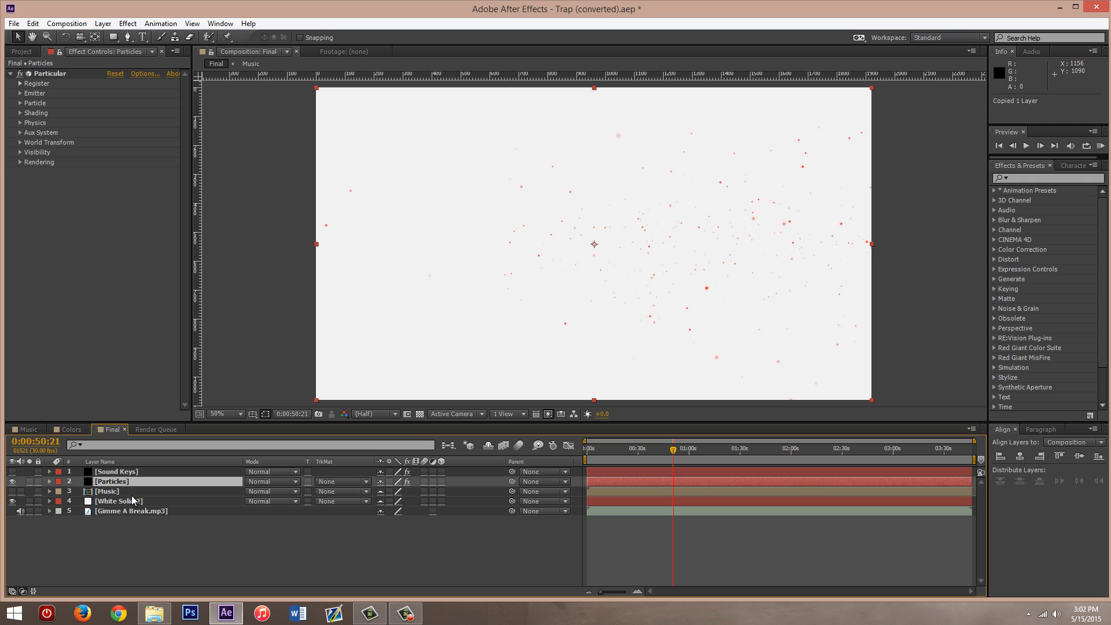
key(ctrl+v)
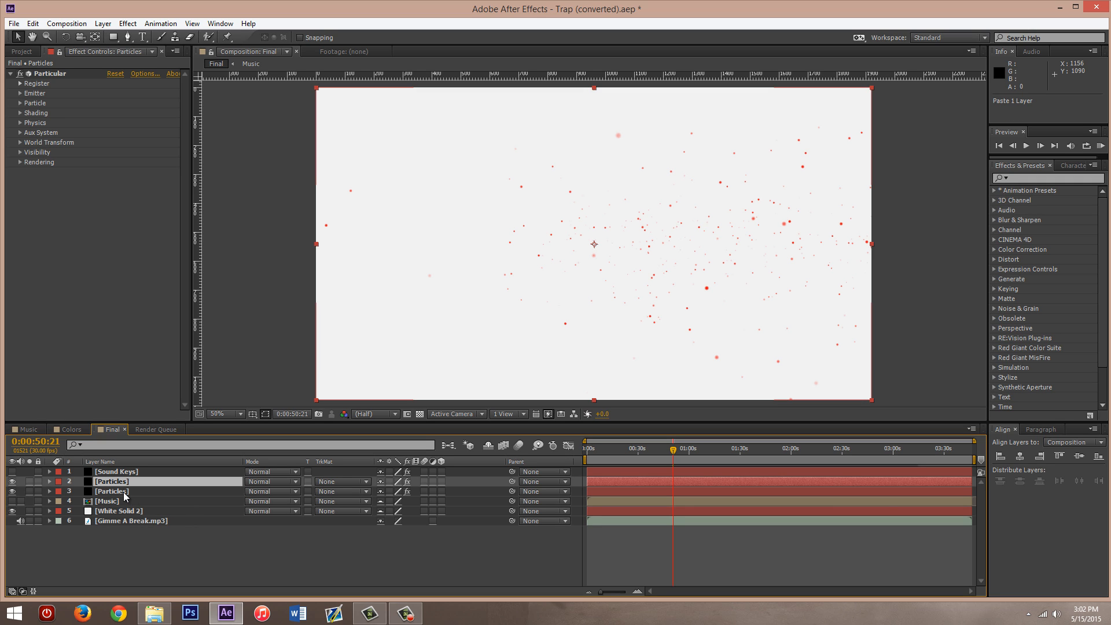
click(123, 492)
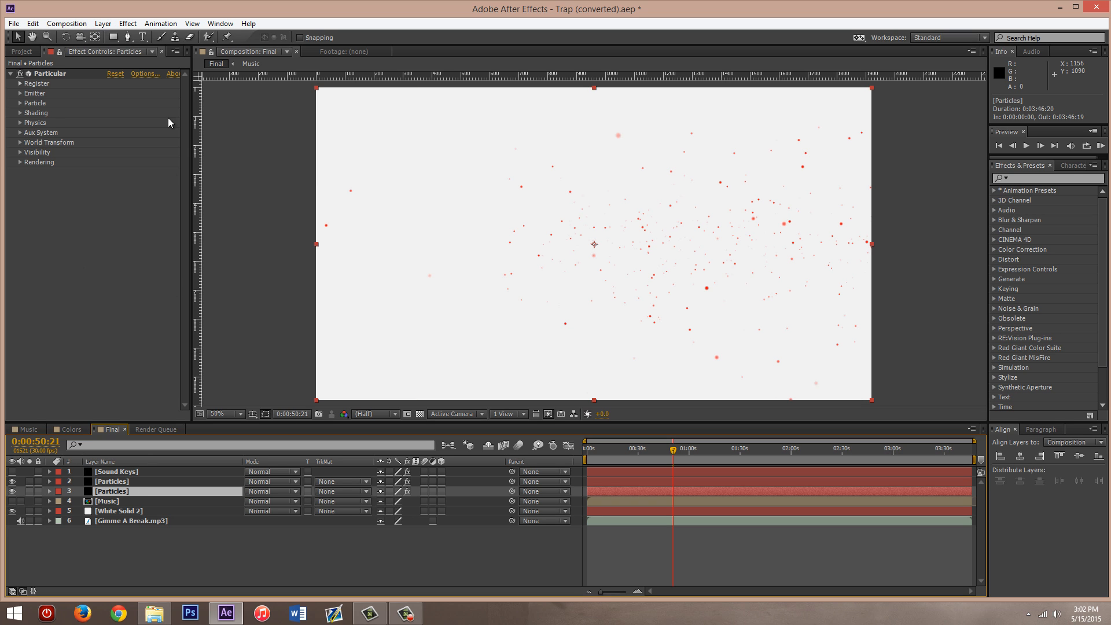
click(103, 25)
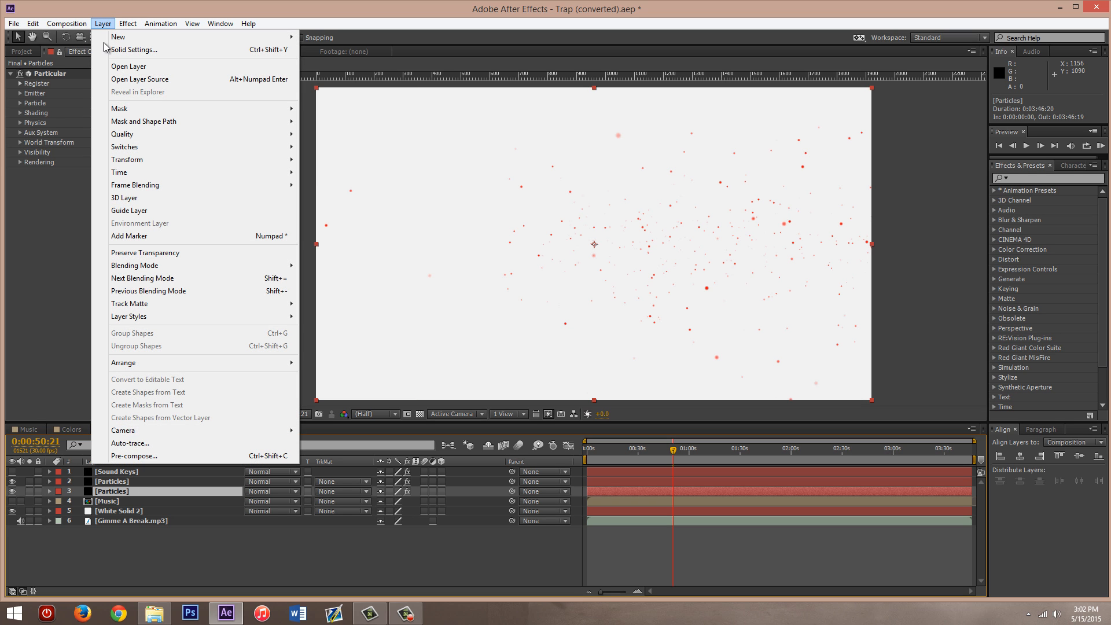
mouse_move(277, 161)
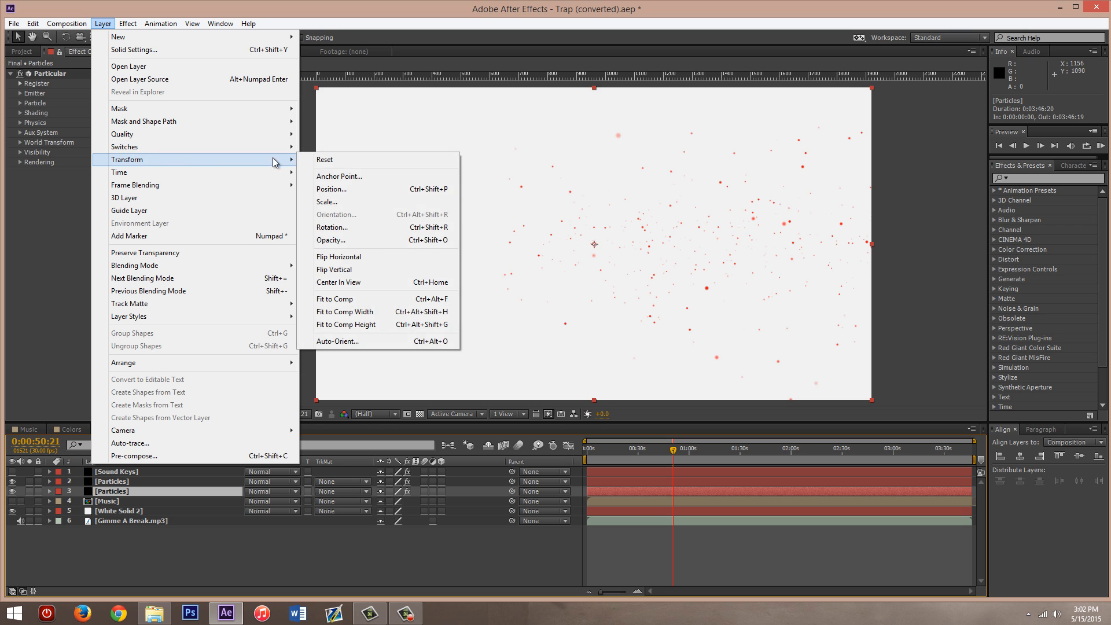
click(355, 259)
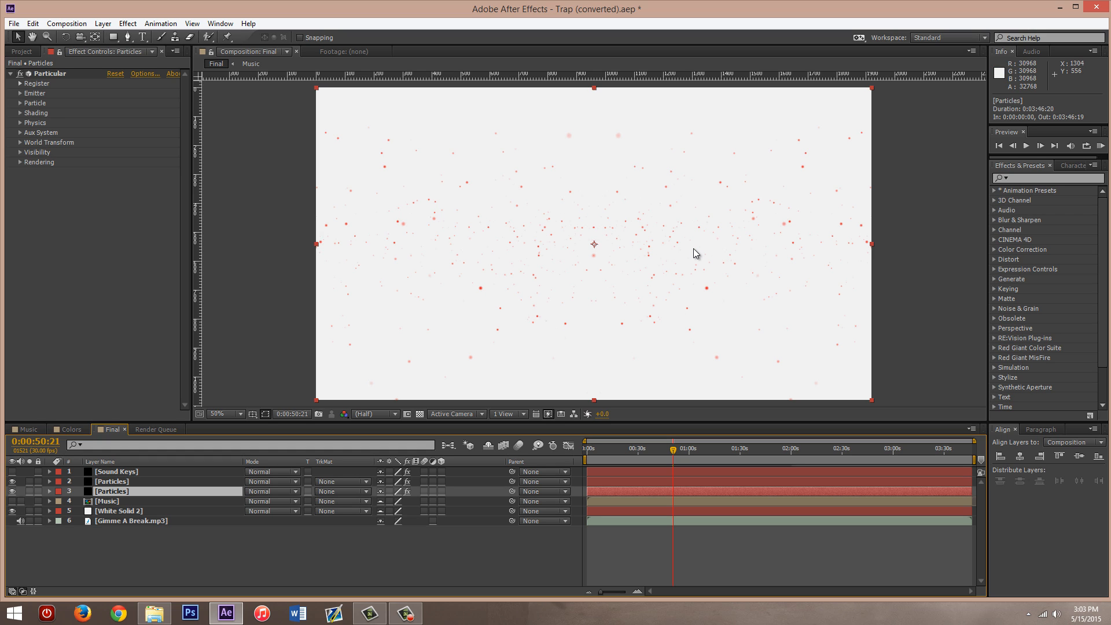
click(118, 553)
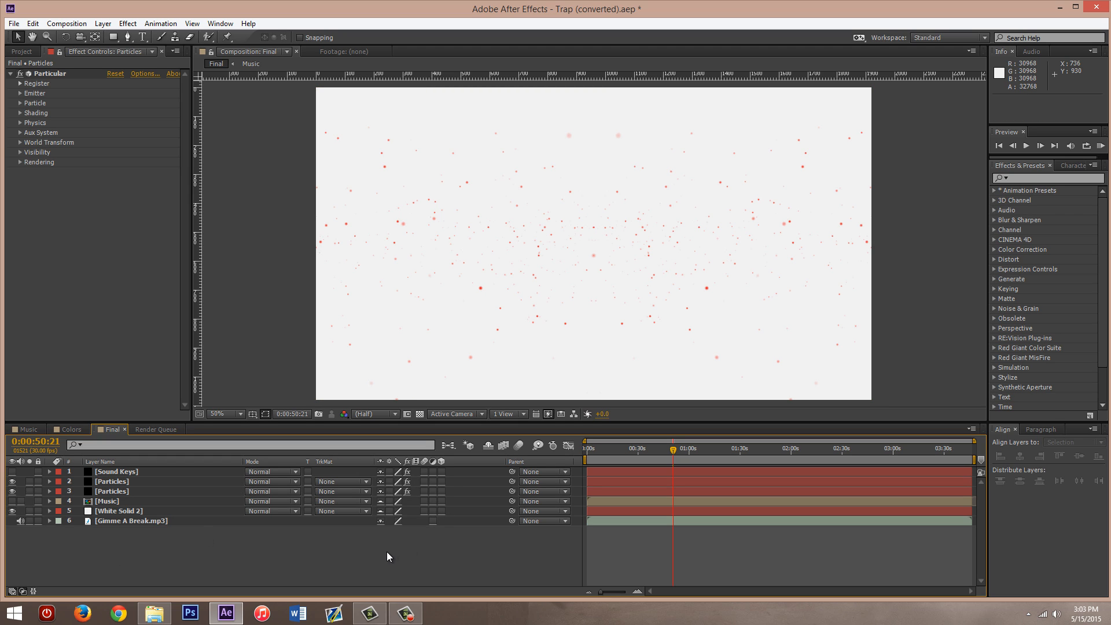
click(115, 481)
click(115, 491)
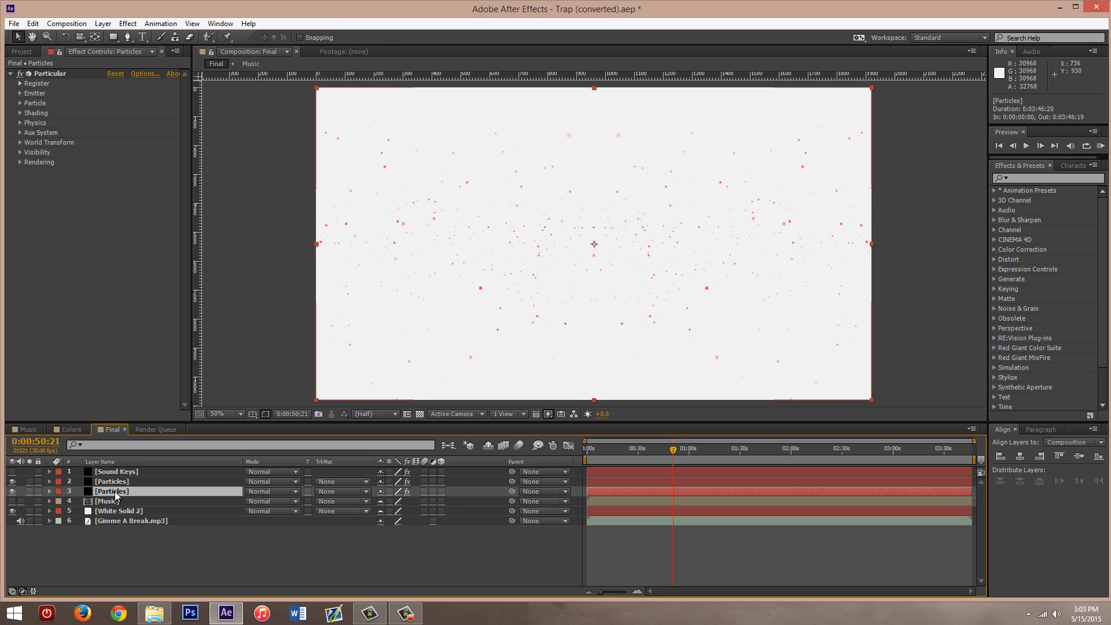
click(122, 482)
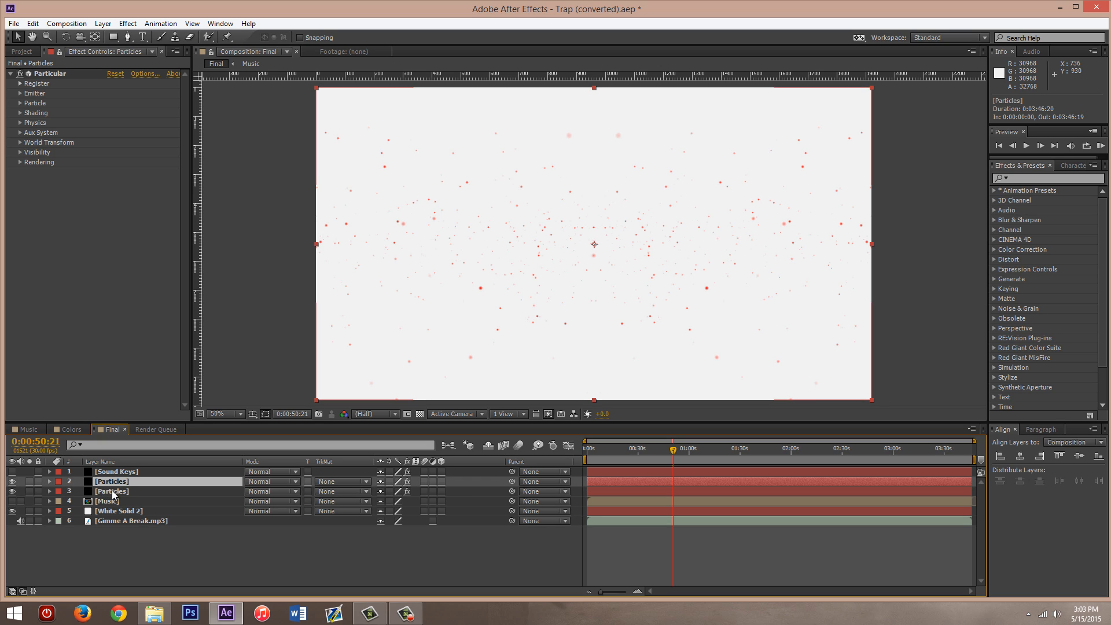
click(110, 492)
click(122, 482)
click(115, 491)
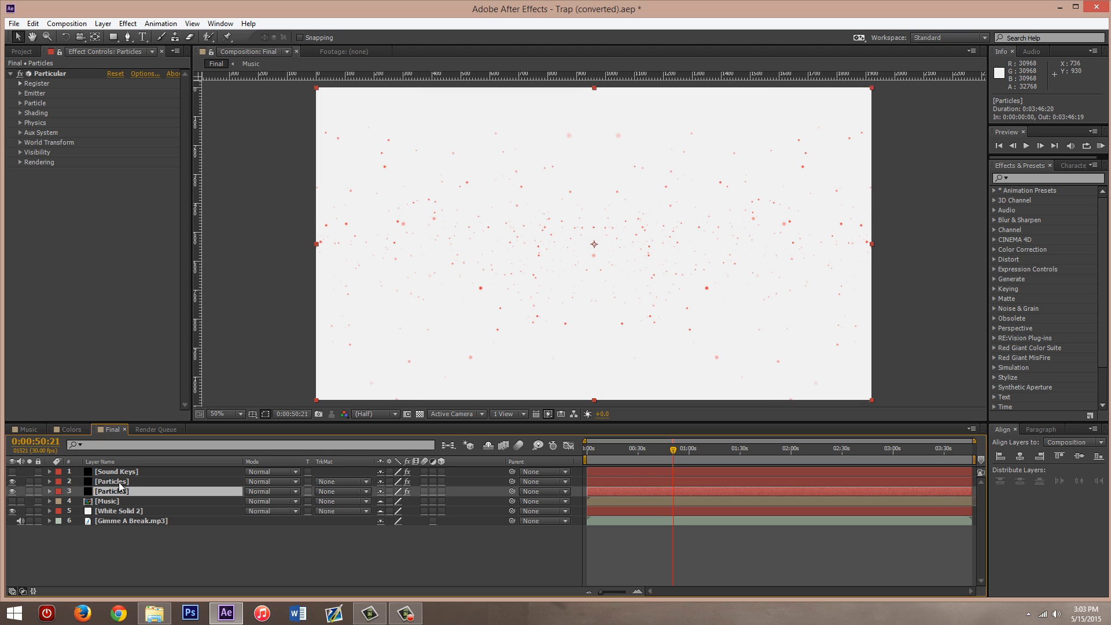
click(119, 481)
click(107, 491)
- In the Colors composition, show the genre colors image and sample its yellow swatch as the Fill color of Ring 3
click(81, 432)
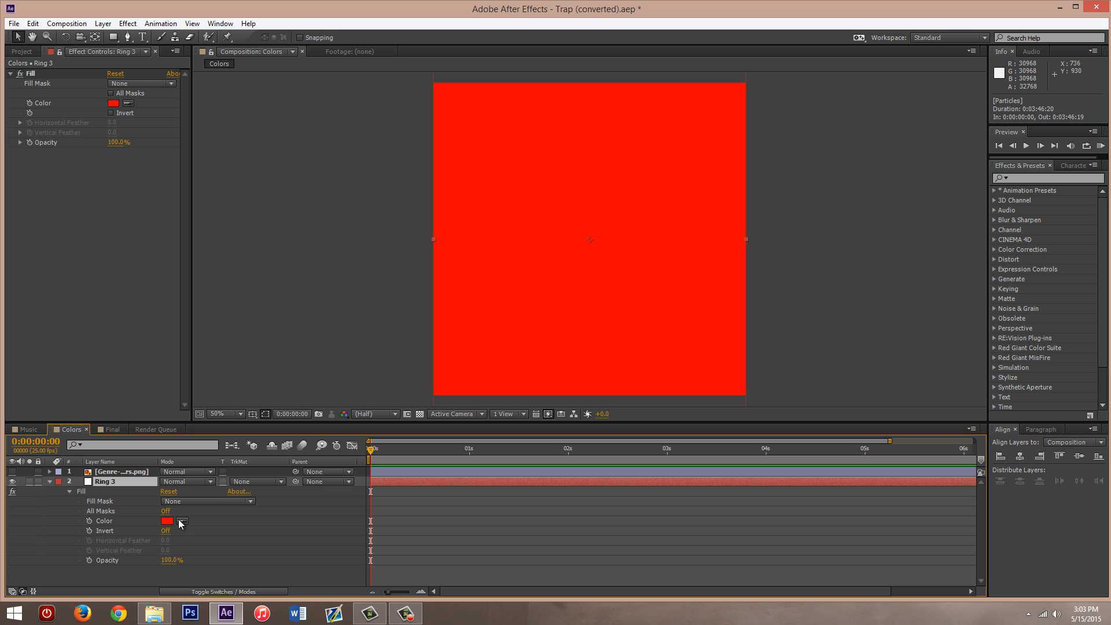
click(12, 471)
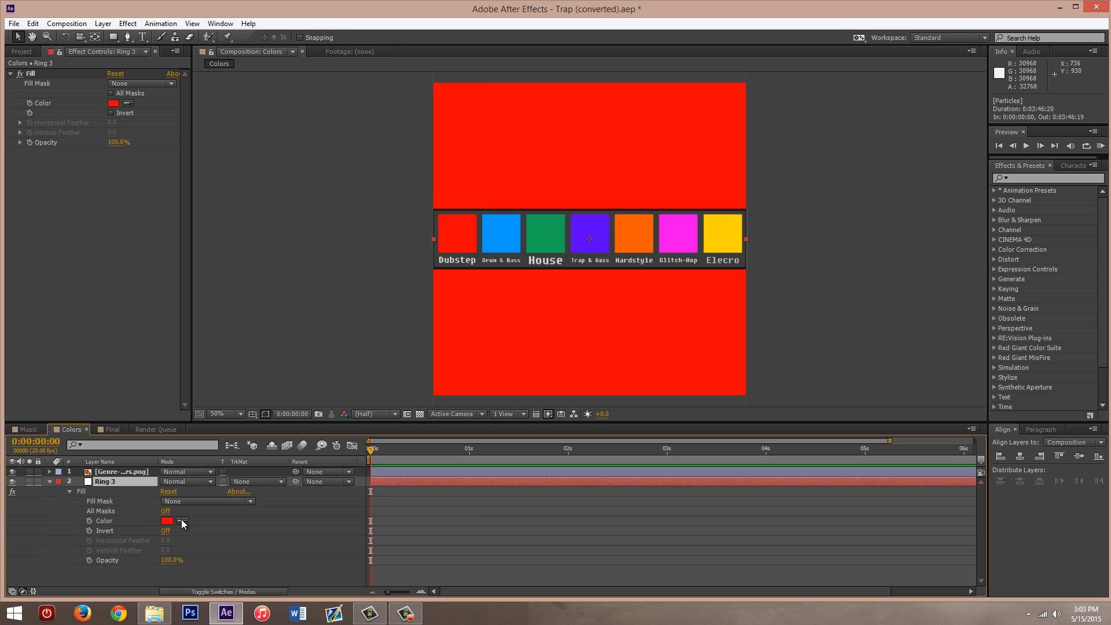
click(182, 520)
click(719, 234)
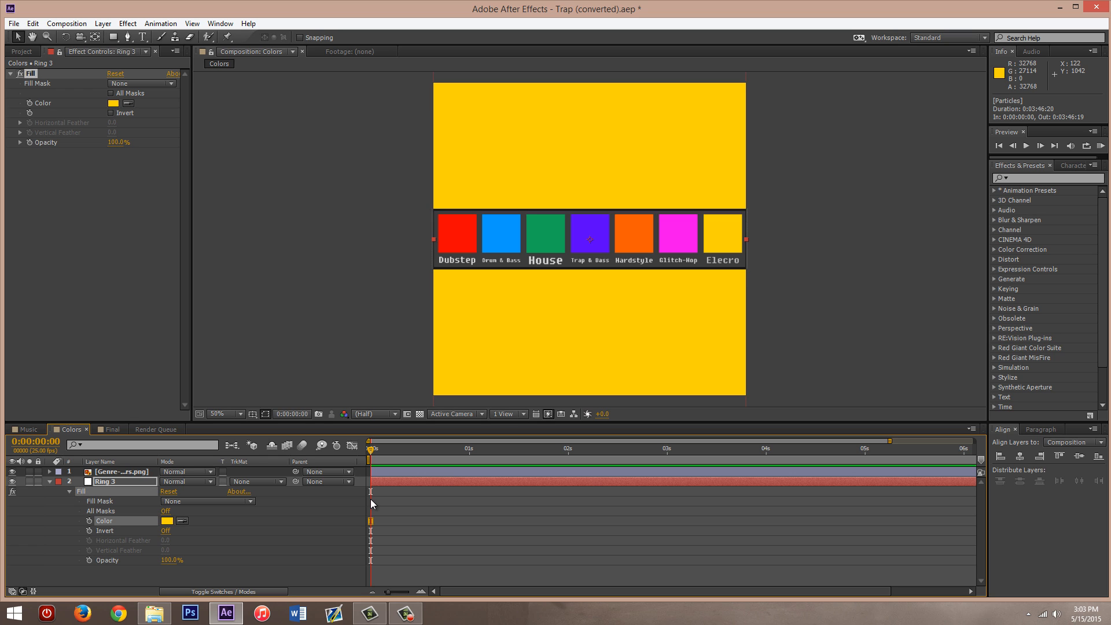
- Sample the green House swatch as the Fill color of Ring 3 and return to the Final composition
click(182, 520)
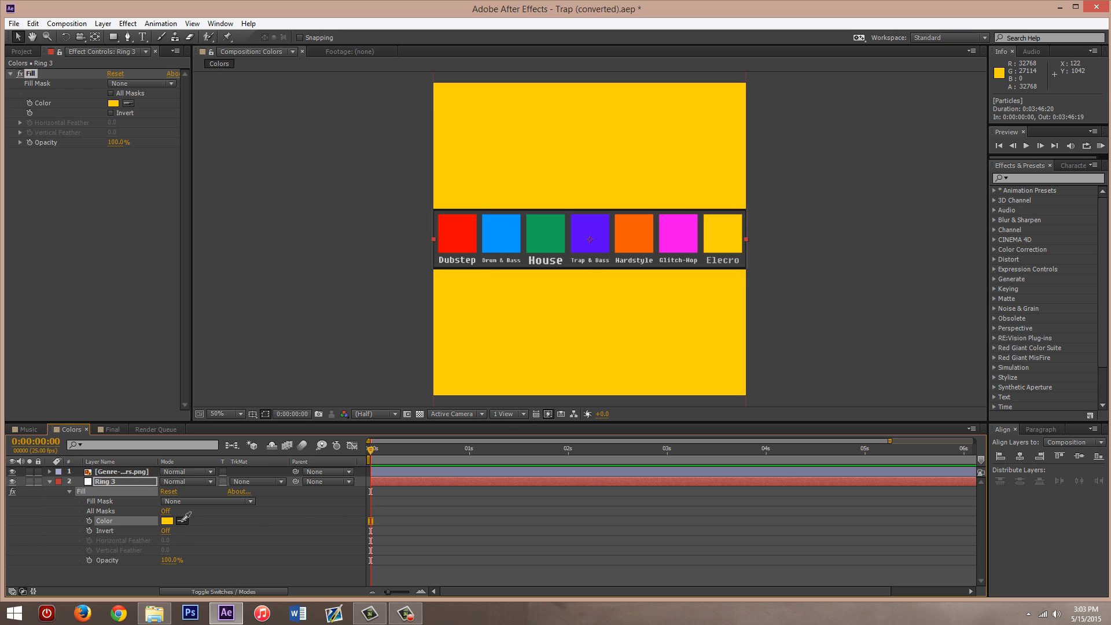
click(552, 238)
click(110, 430)
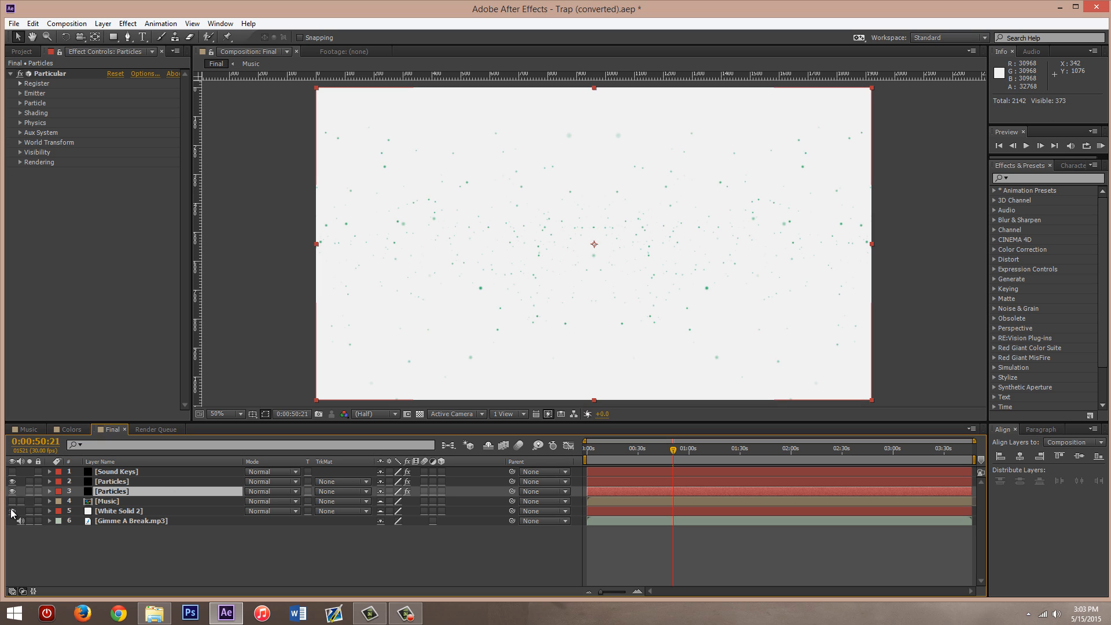
- Set the particle Size of the upper Particles layer's Particular effect to 10
click(121, 484)
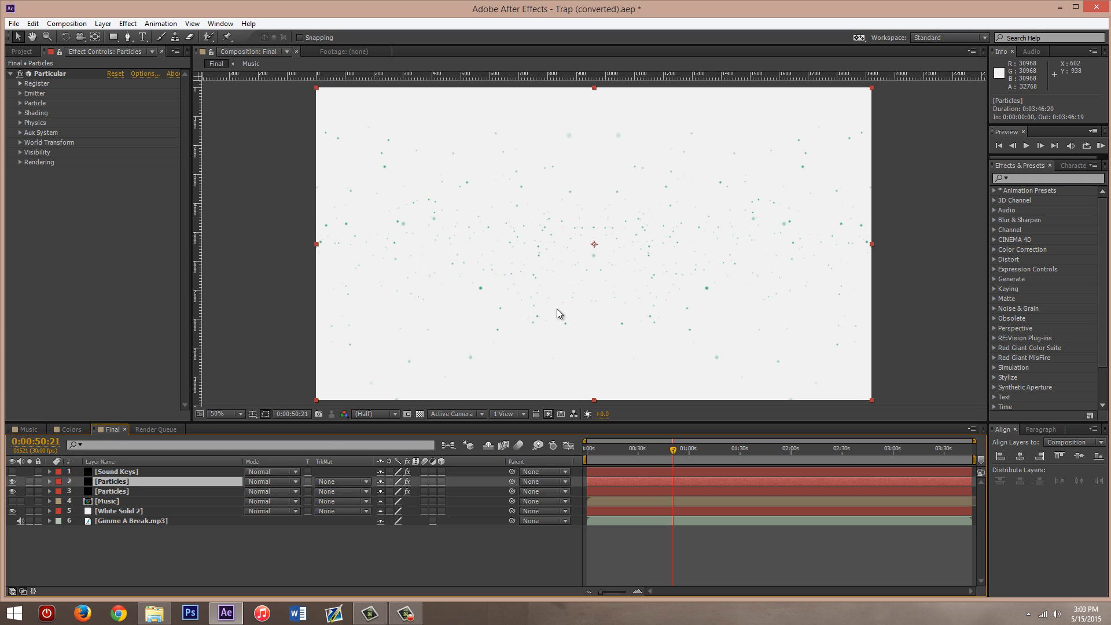
click(49, 481)
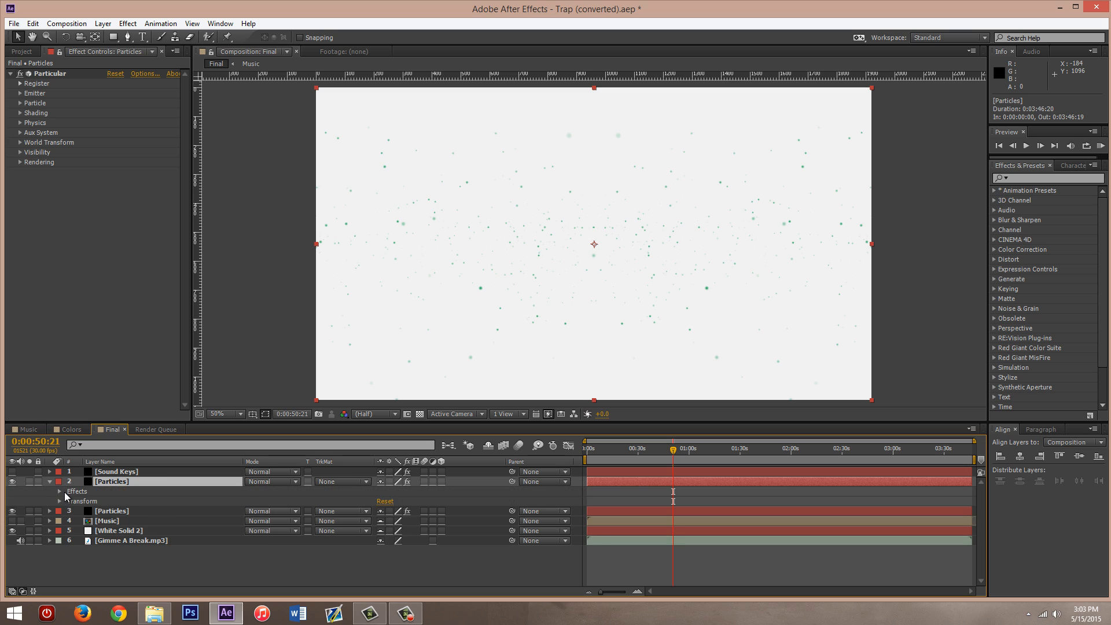
click(59, 491)
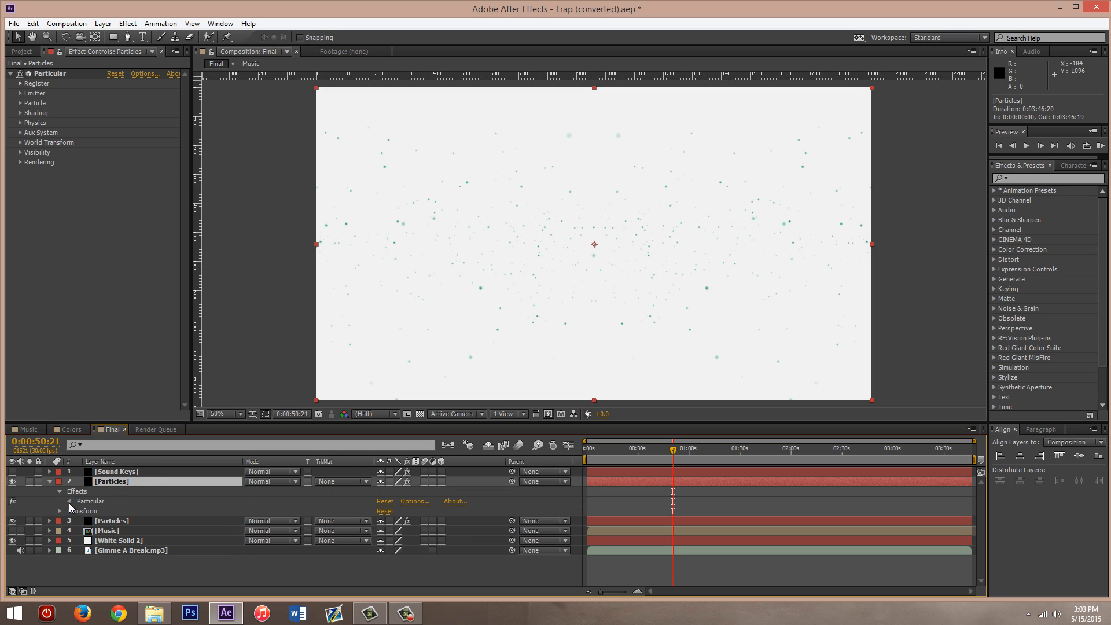
click(69, 501)
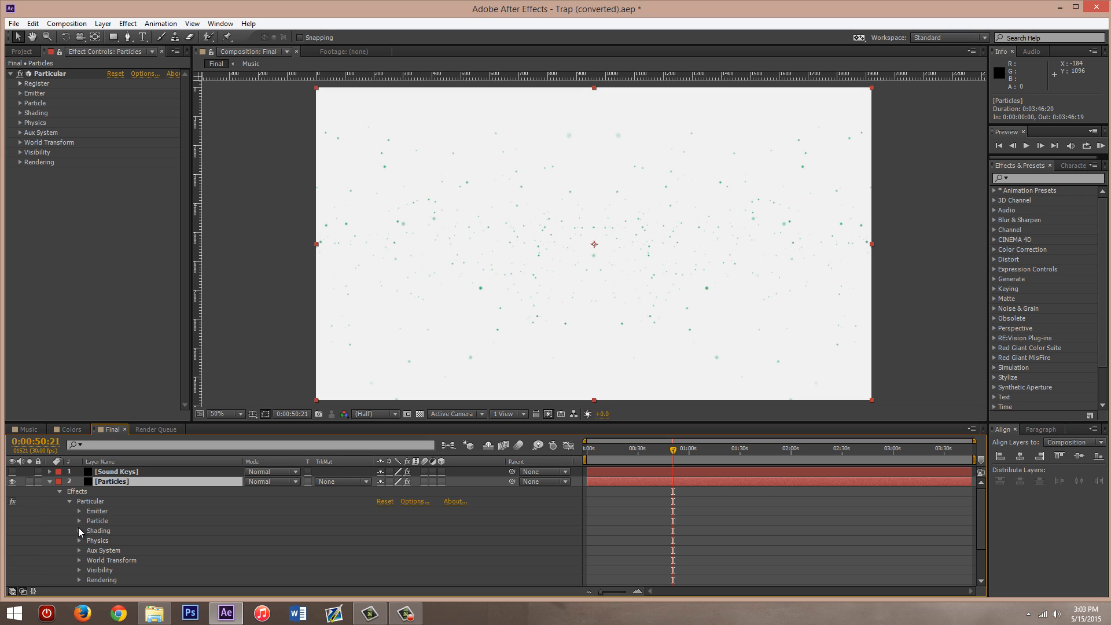
click(80, 520)
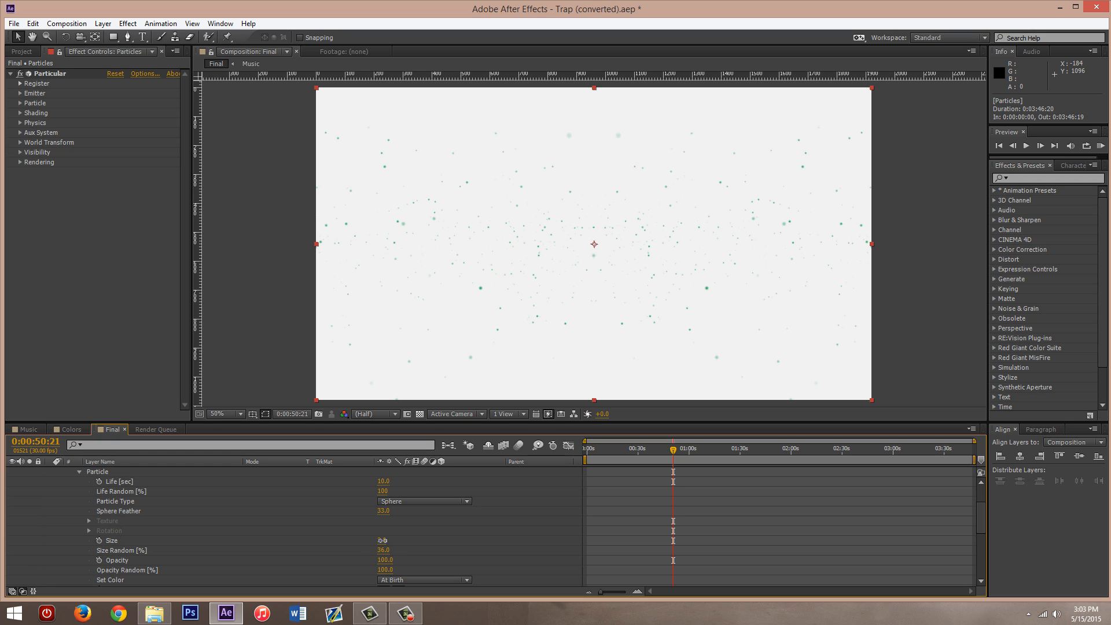
click(382, 540)
text(10)
key(Return)
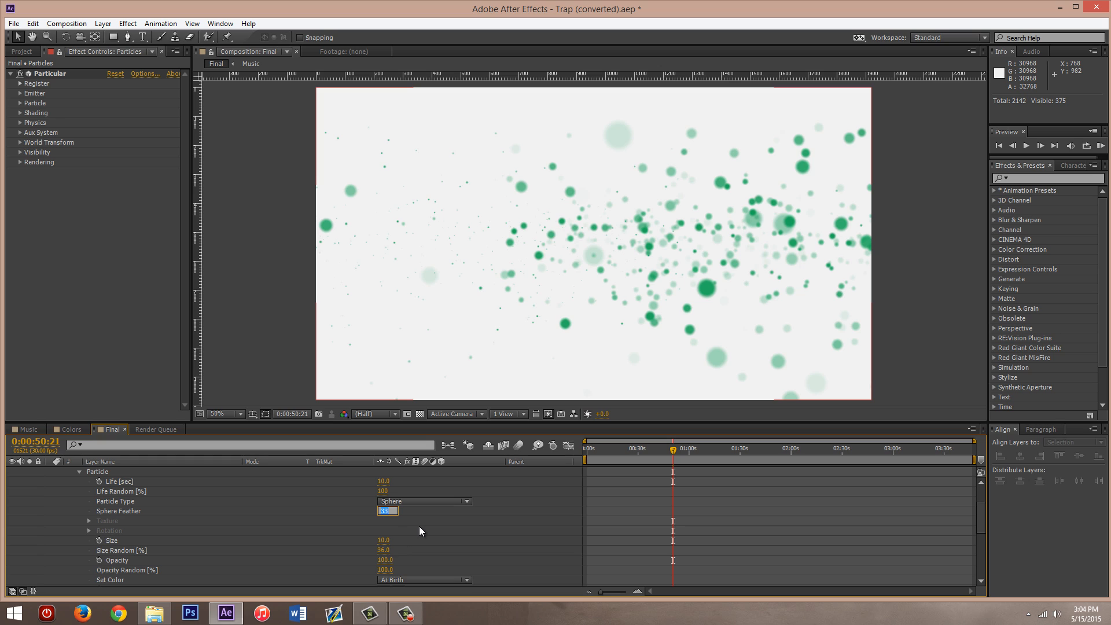
text(0)
- Try a Sphere Feather of 0 on the upper Particles layer and set it back to 33
key(Return)
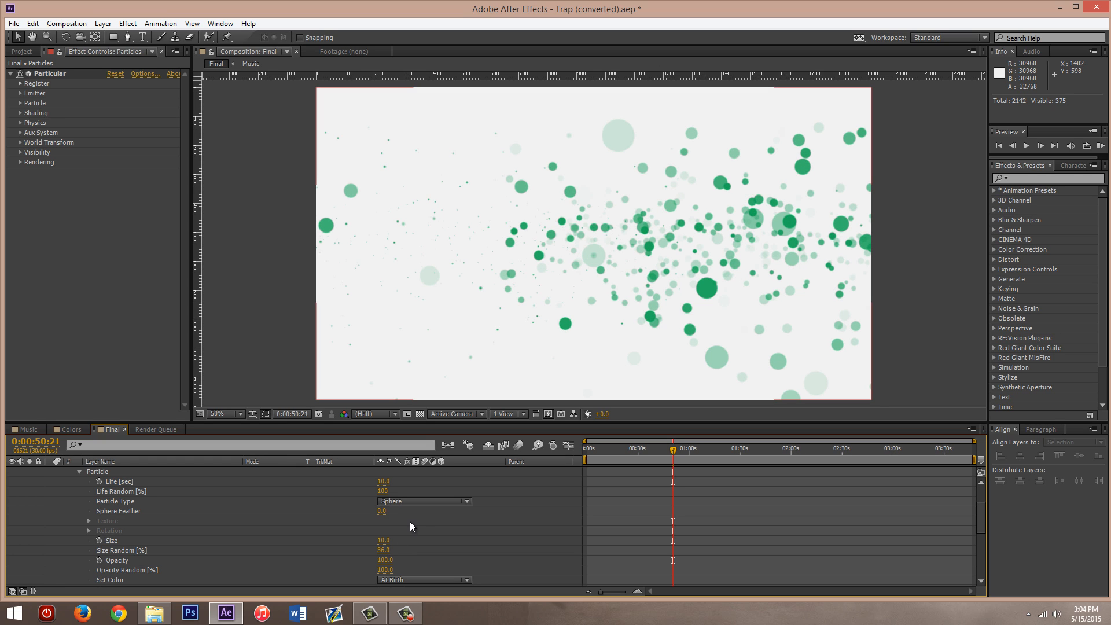
click(379, 512)
text(33)
key(Return)
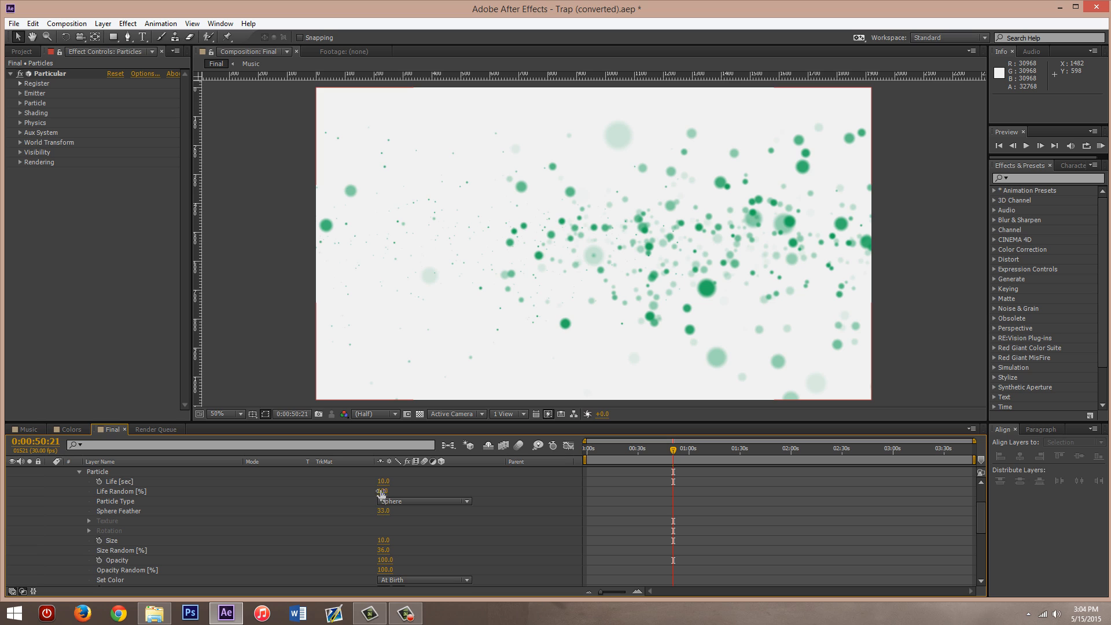
- Set the particle Size of the upper Particles layer to 2 and collapse the layer's properties
click(383, 541)
text(2)
key(Return)
scroll(241, 532, up, 3)
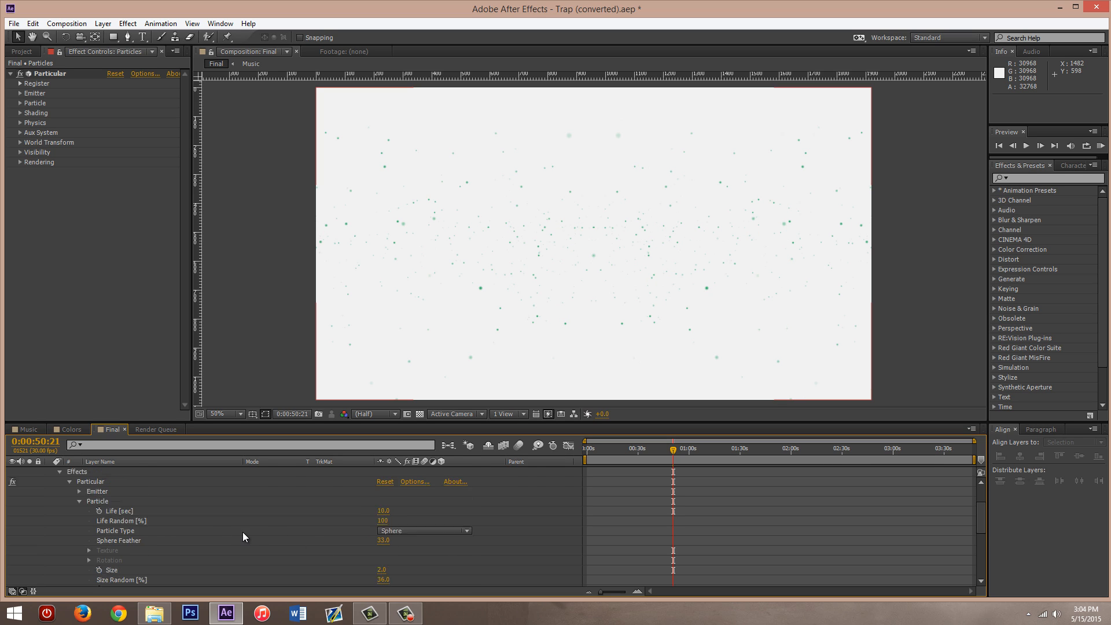
click(48, 481)
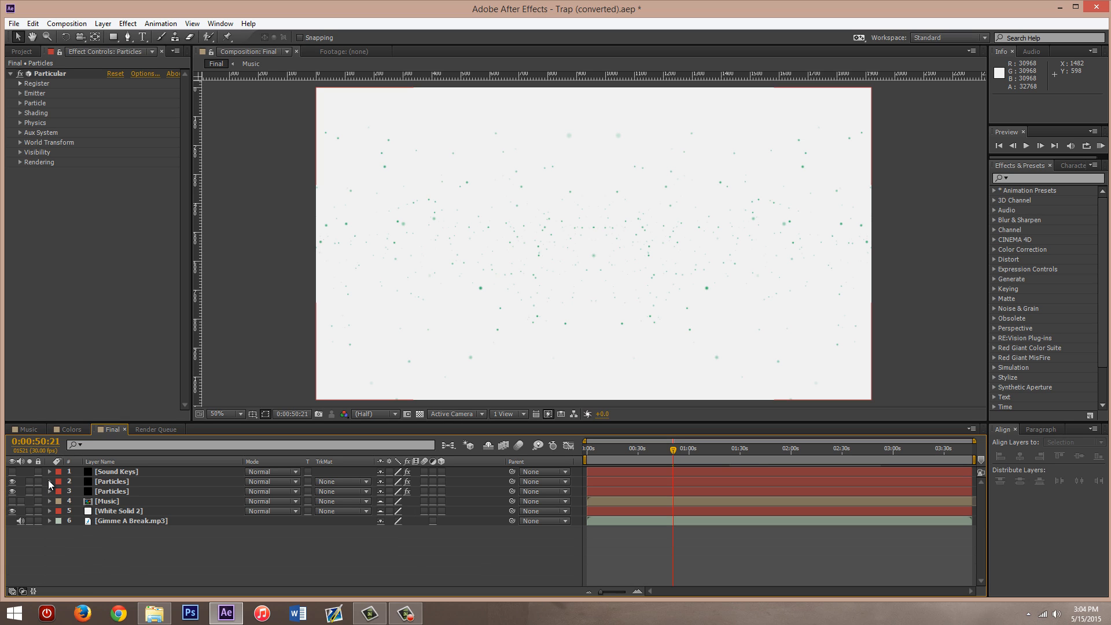
- Duplicate both Particles layers together in the Final composition
click(118, 481)
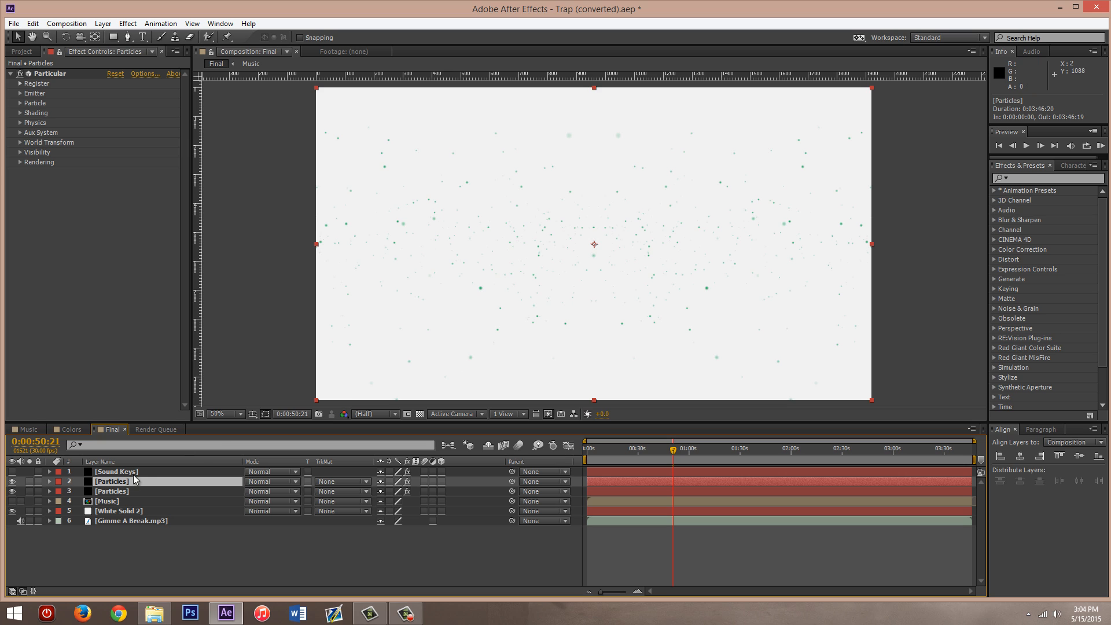
shift+click(106, 492)
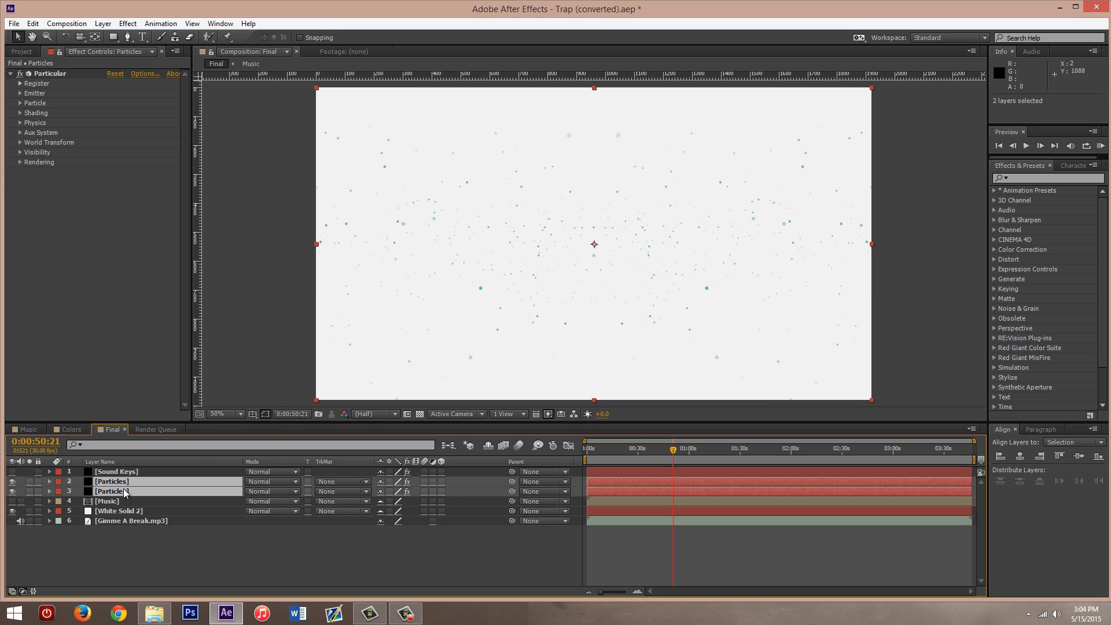
right_click(123, 490)
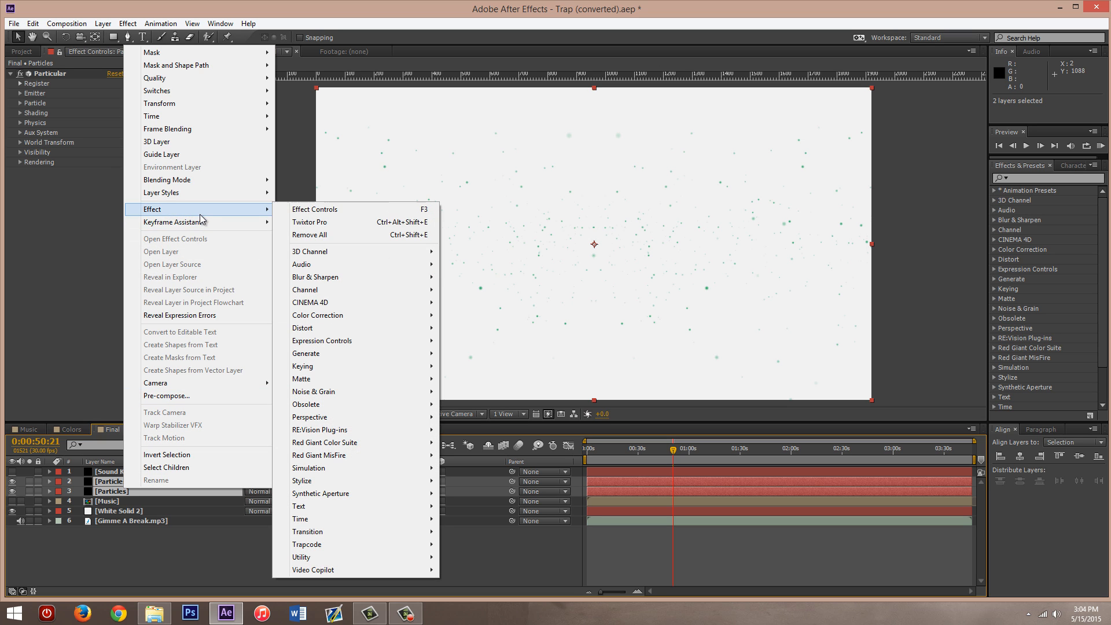
click(118, 9)
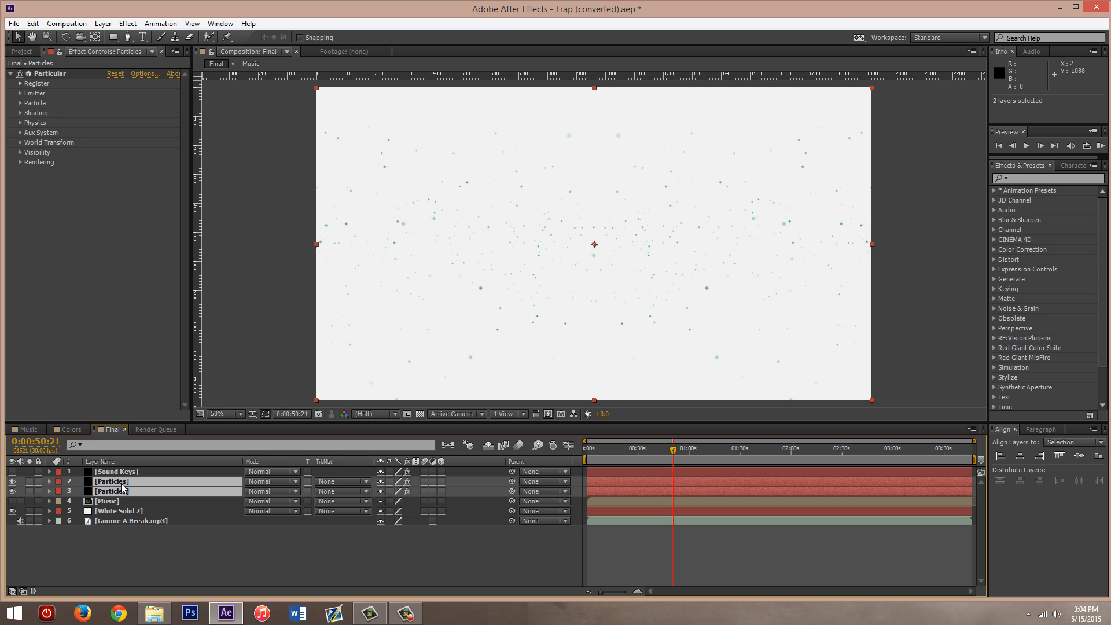
key(ctrl+c)
key(ctrl+v)
- Search the effects for "fast blur" and apply Fast Blur to the third Particles layer from the top, layer 4
click(120, 502)
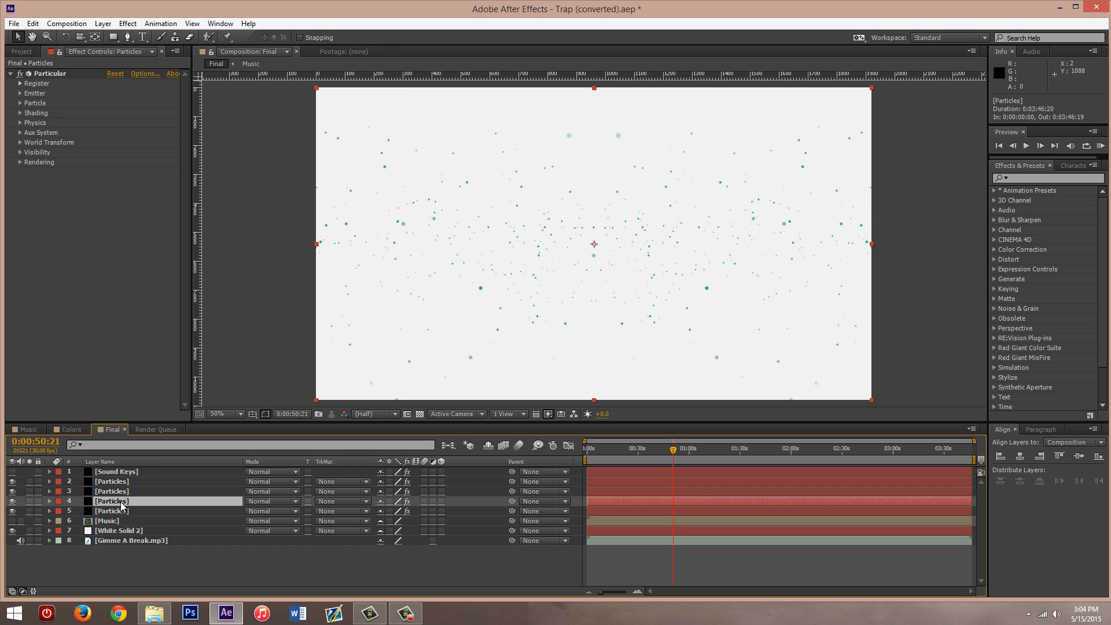
shift+click(118, 511)
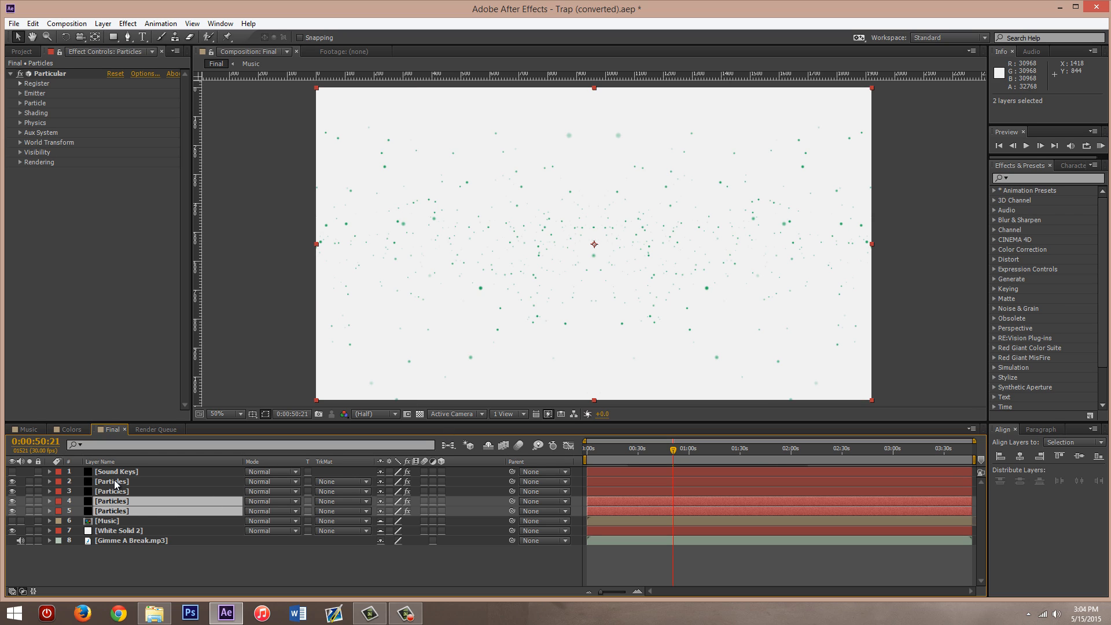
click(1045, 178)
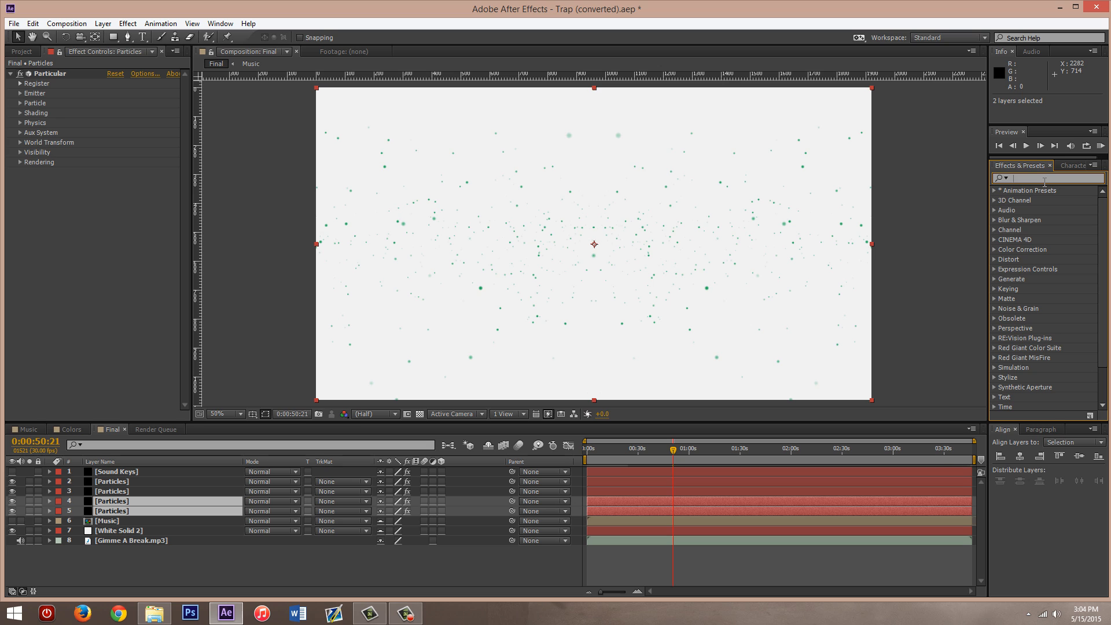
text(fast blur)
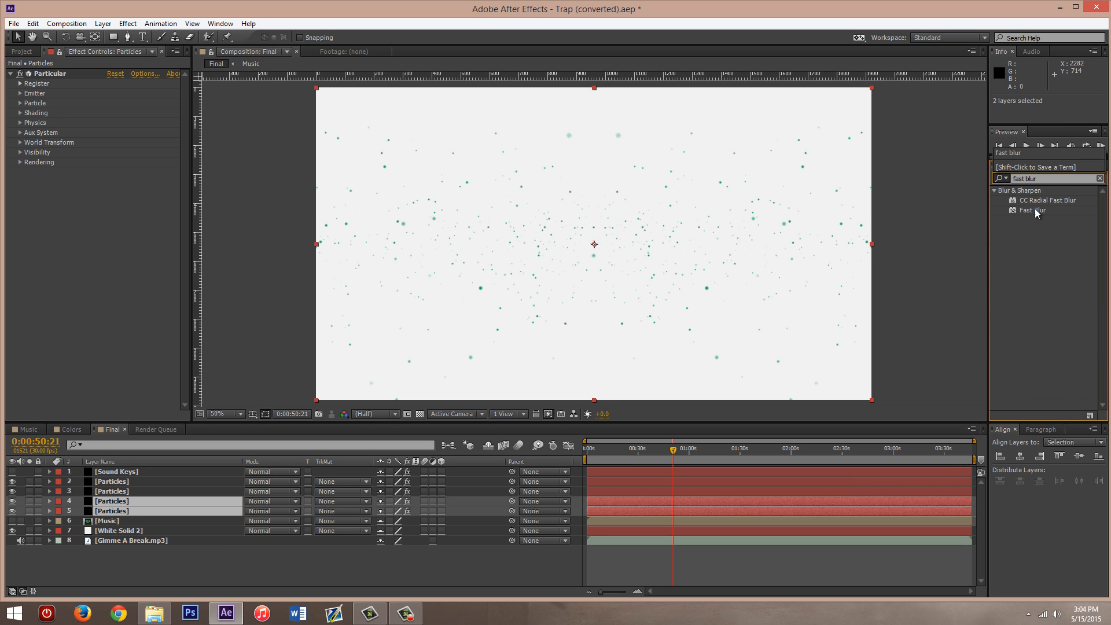
drag(1035, 210, 128, 503)
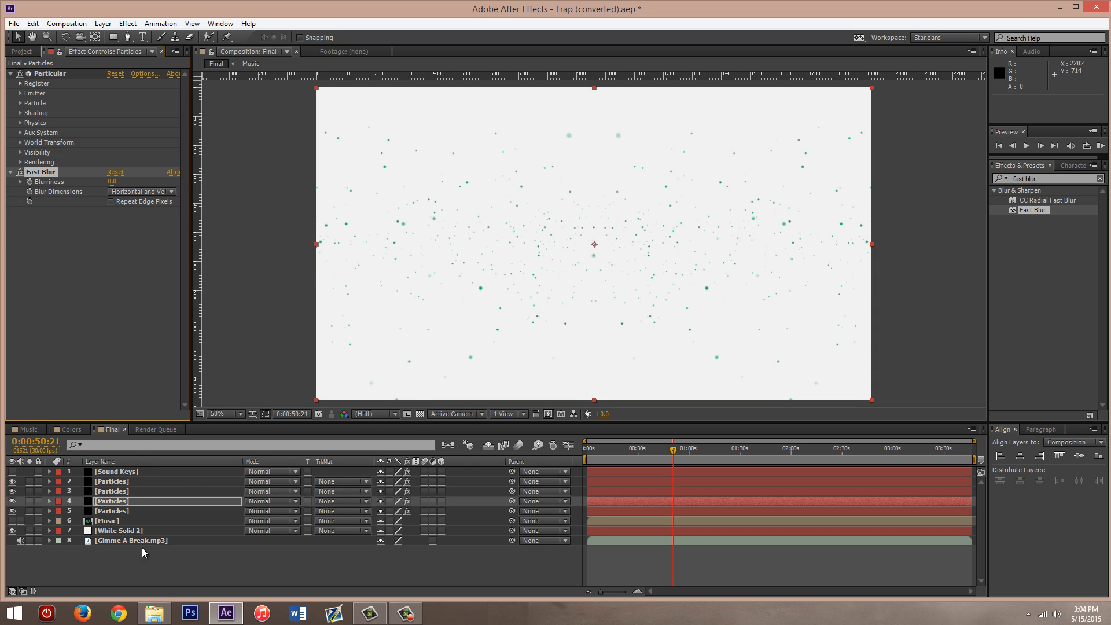
click(123, 505)
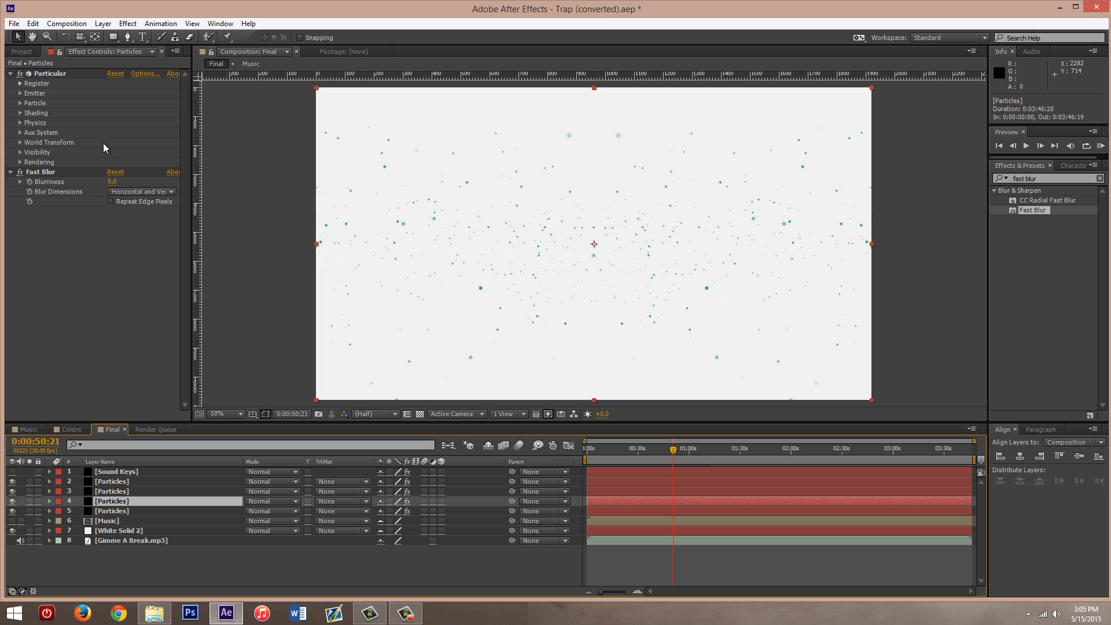
- Try Fast Blur Blurriness values of 30 and 100 on Particles layer 4, and switch the effect off
click(112, 181)
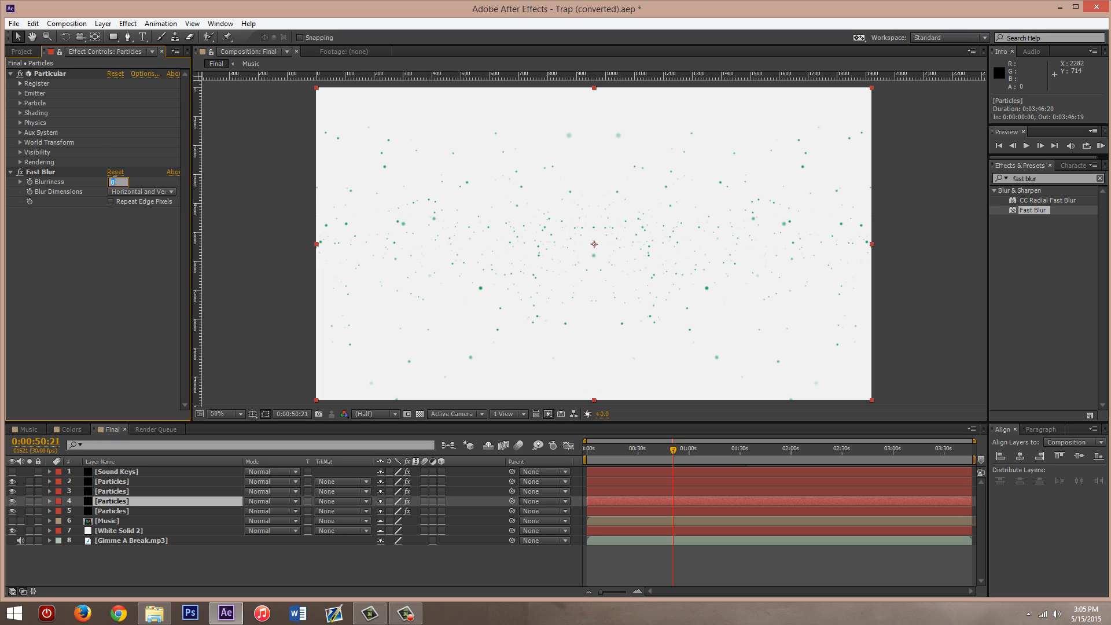
text(30)
key(Return)
click(114, 182)
text(100)
key(Return)
click(21, 172)
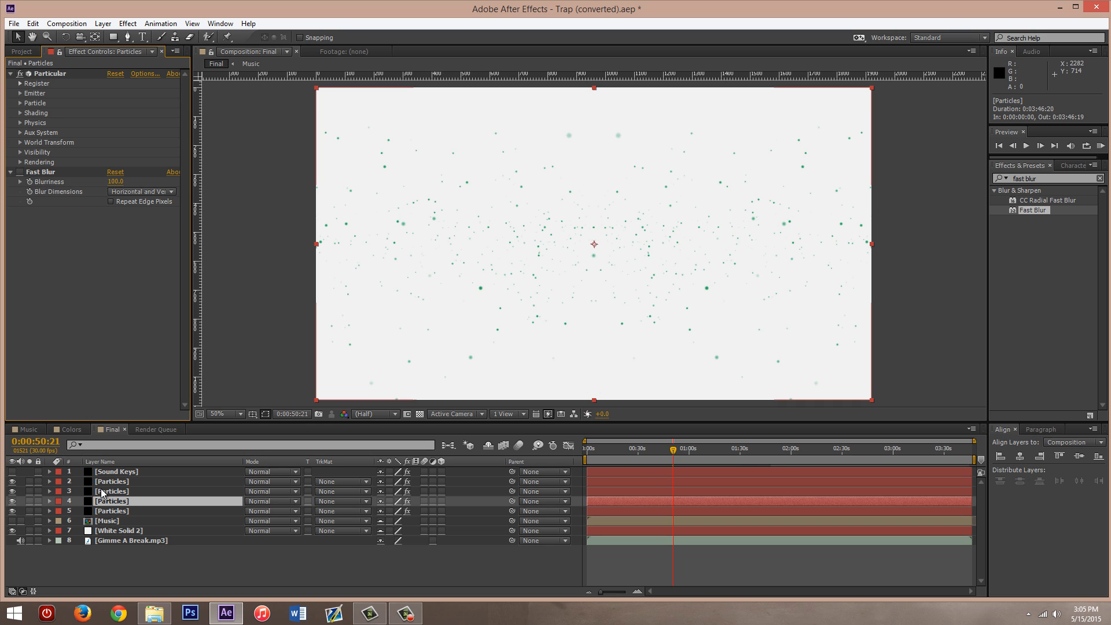
- Remove Fast Blur from Particles layer 4 and delete the two duplicated Particles layers, 4 and 5
click(53, 172)
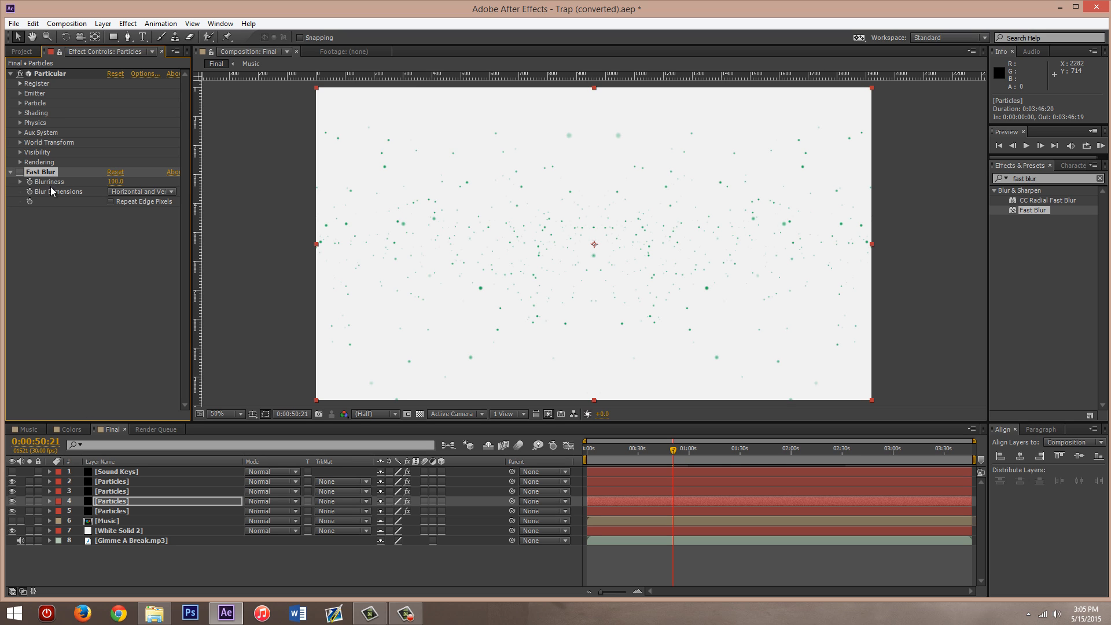
key(Delete)
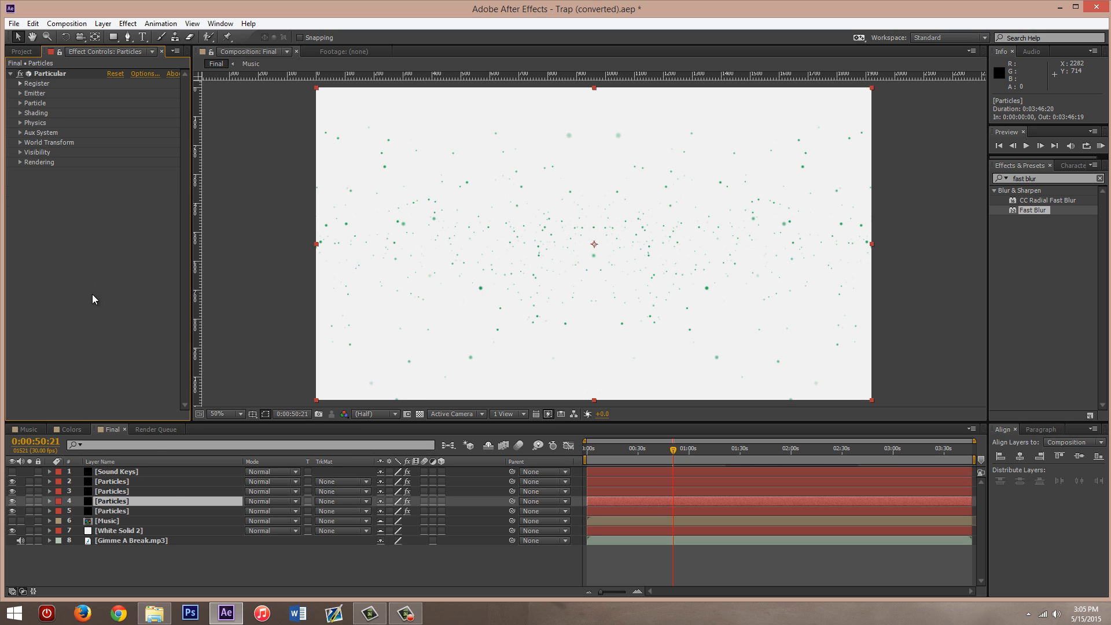
click(119, 502)
key(Delete)
click(119, 501)
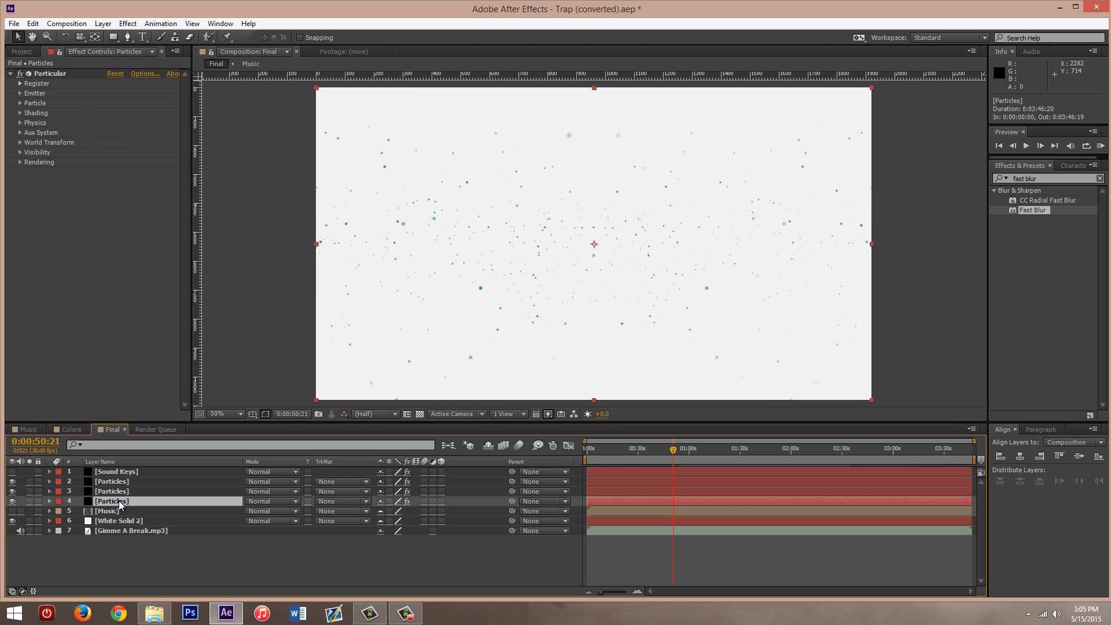
key(Delete)
- Reveal the expressions on the upper Particles layer and collapse the Color expression
click(127, 482)
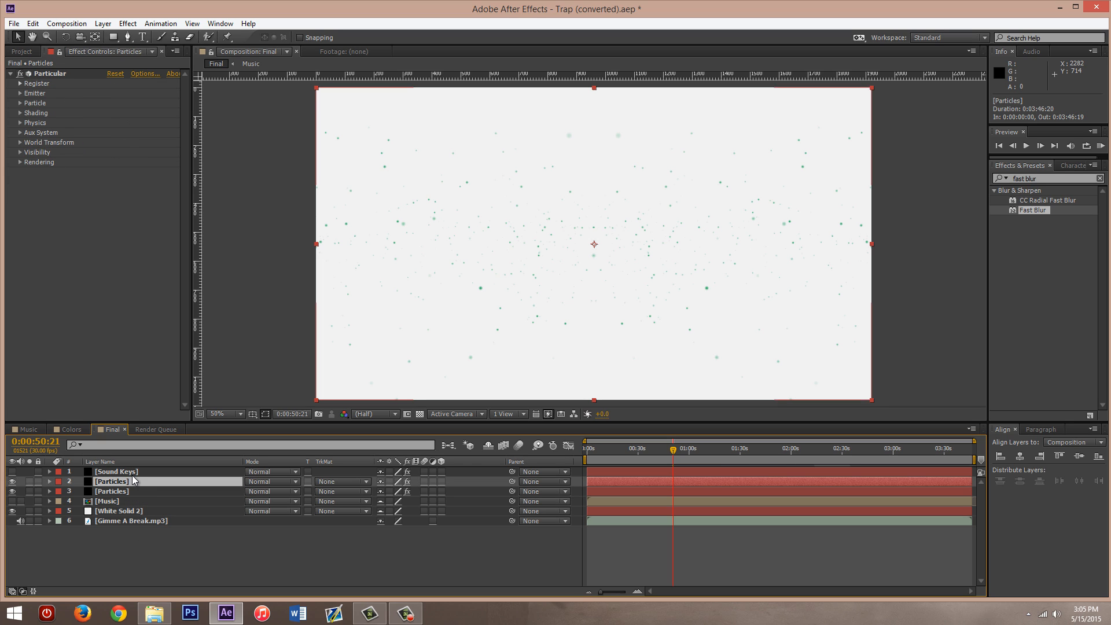
click(133, 474)
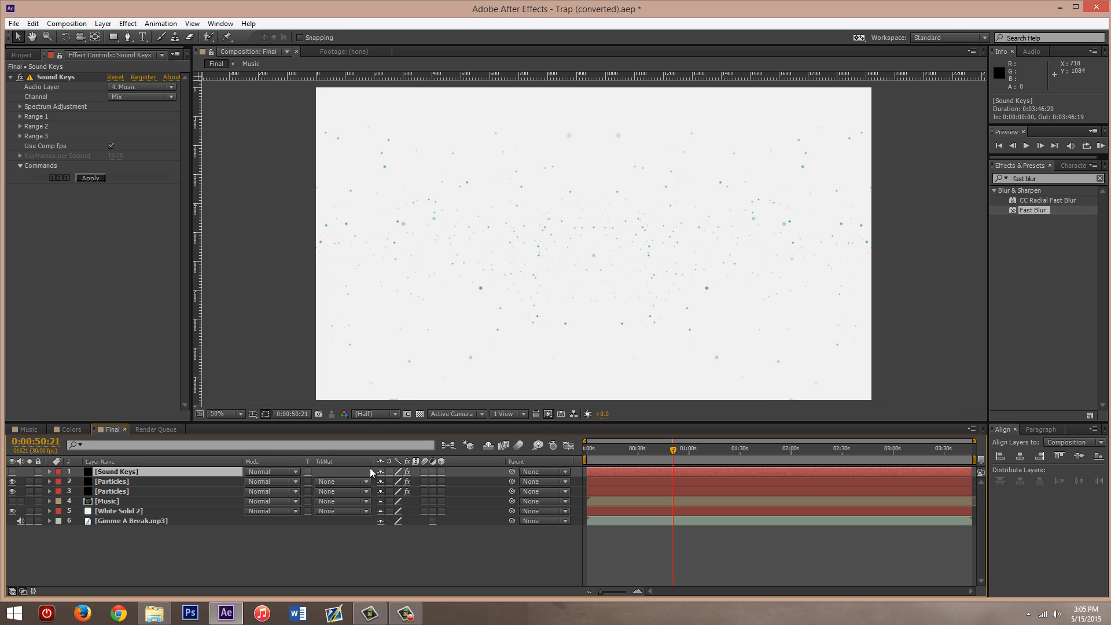
click(122, 481)
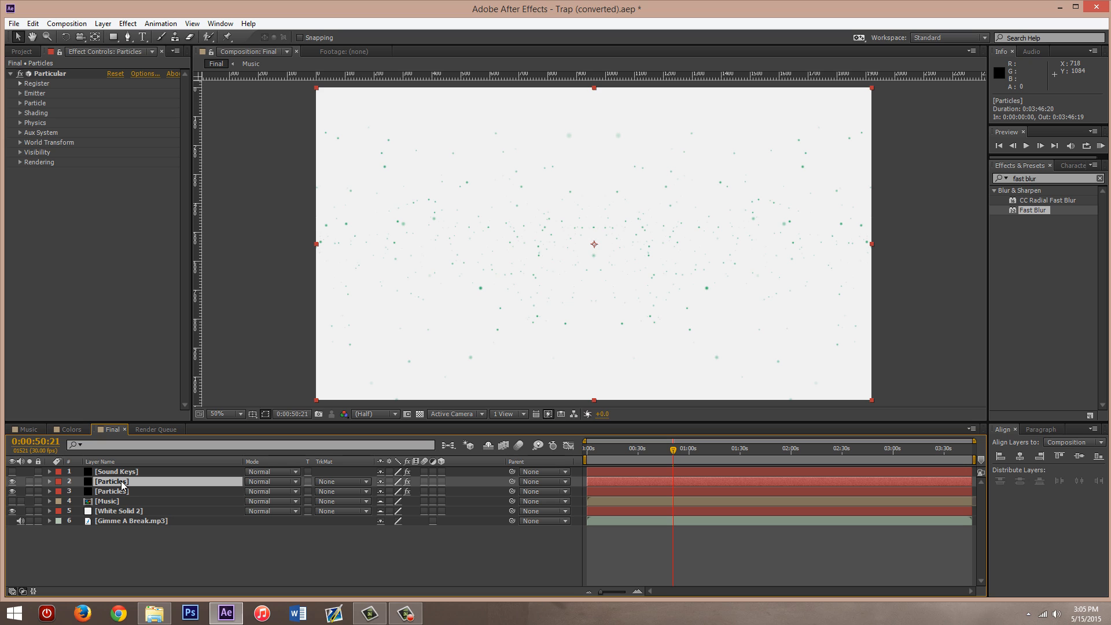
key(e)
key(e)
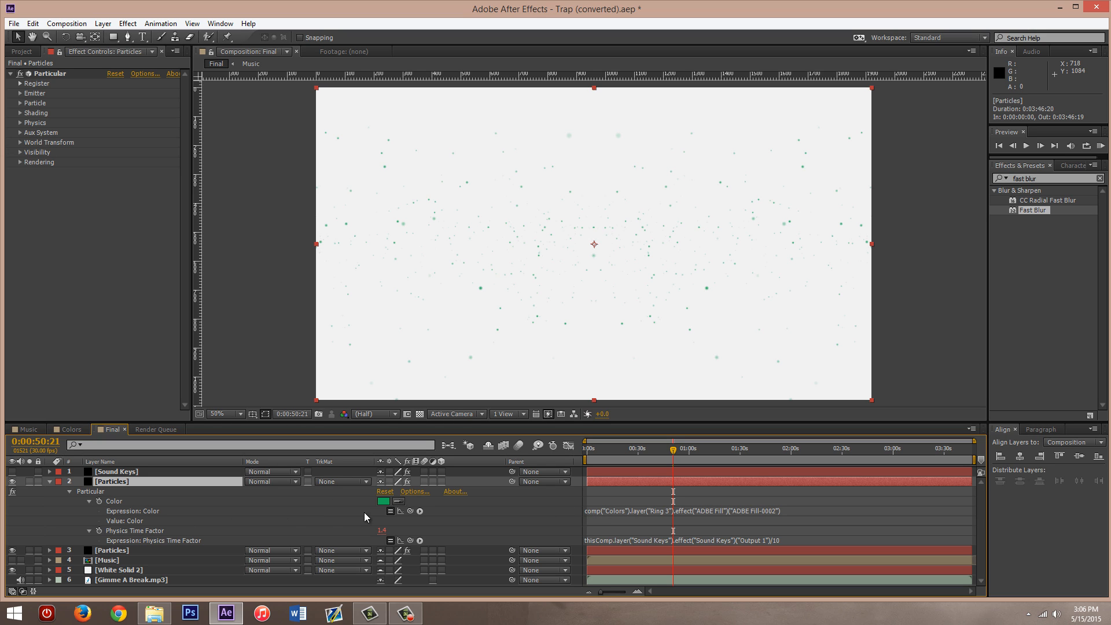
click(89, 501)
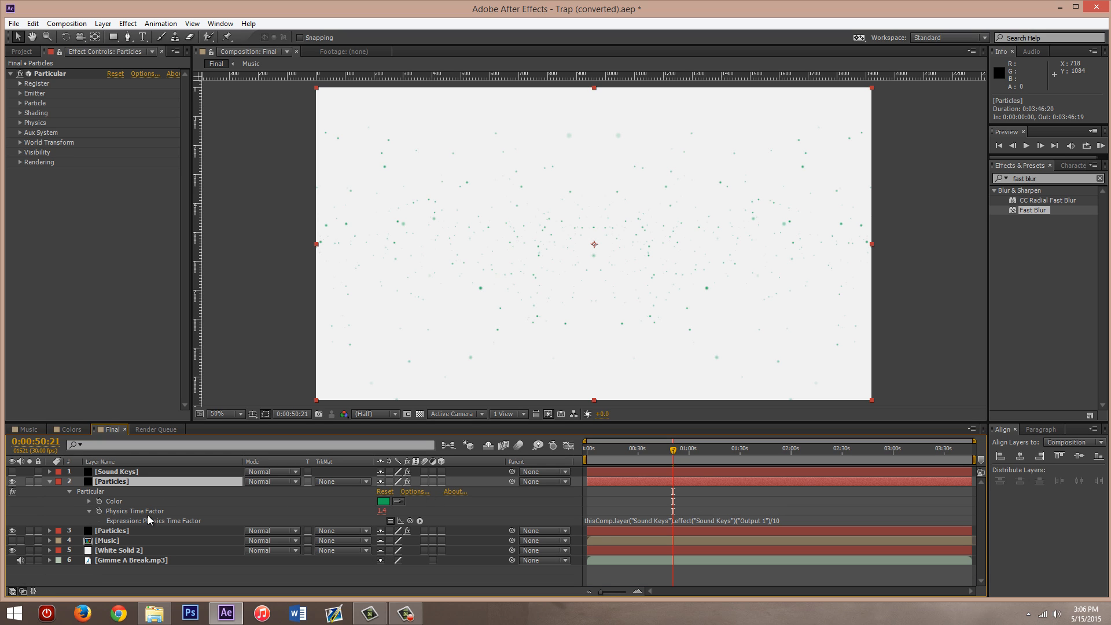
- Examine the Physics Time Factor expression of the upper Particles layer, including its link to the Sound Keys output and its divisor
click(139, 512)
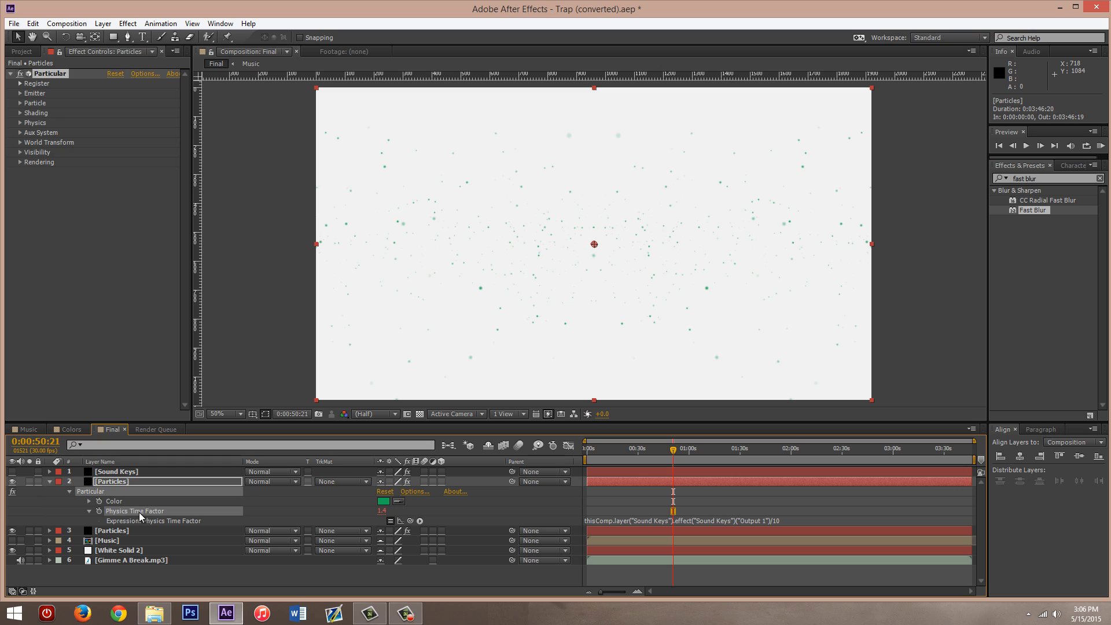
click(283, 505)
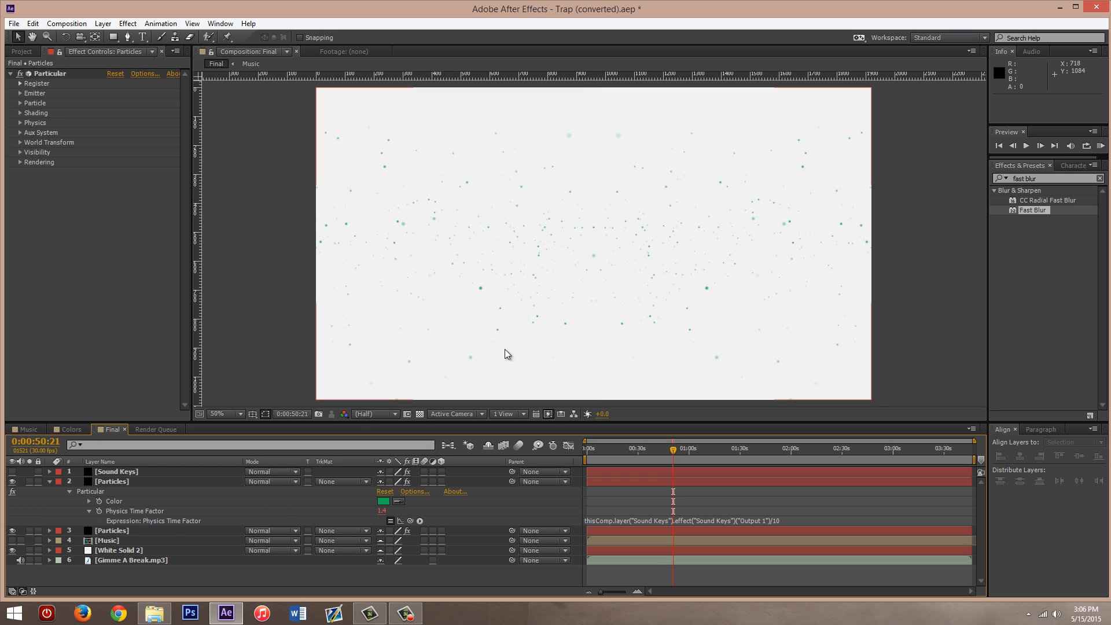
click(139, 512)
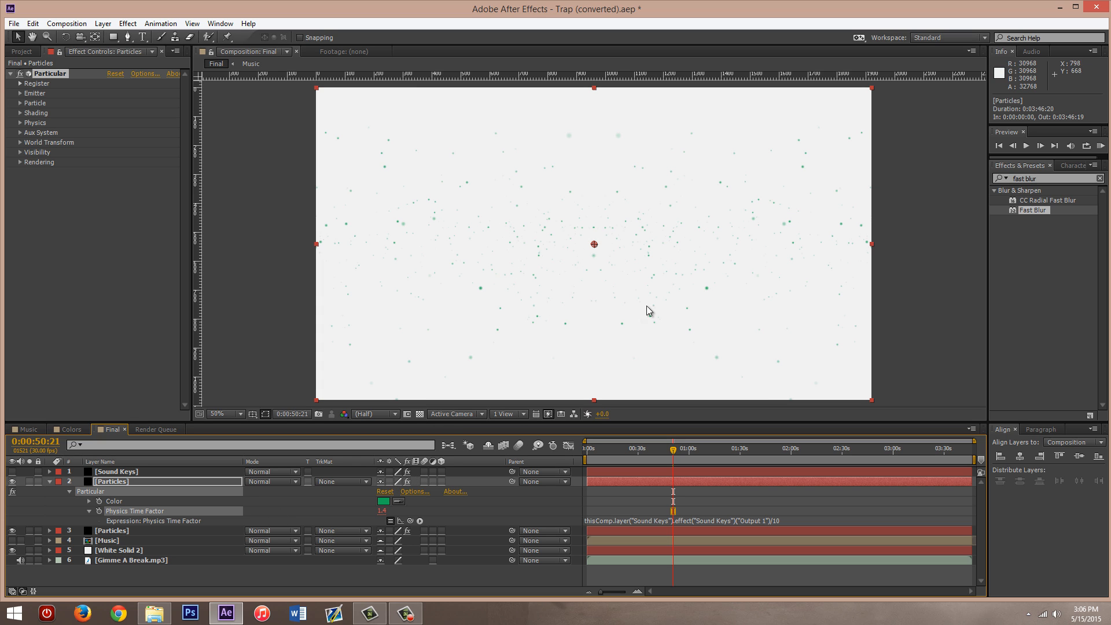
click(304, 512)
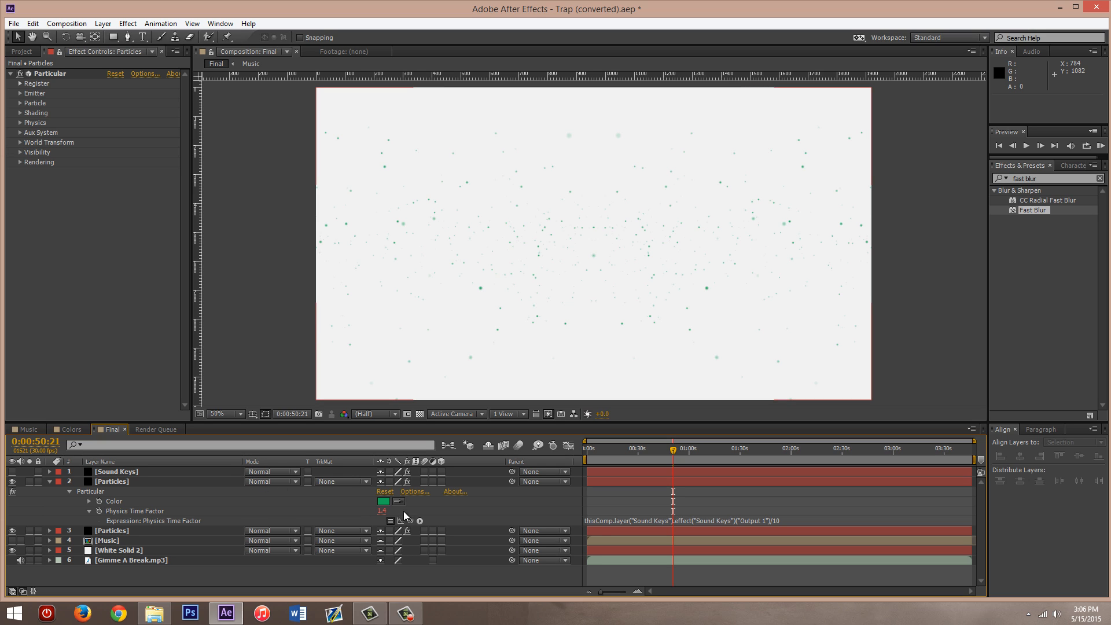
click(631, 520)
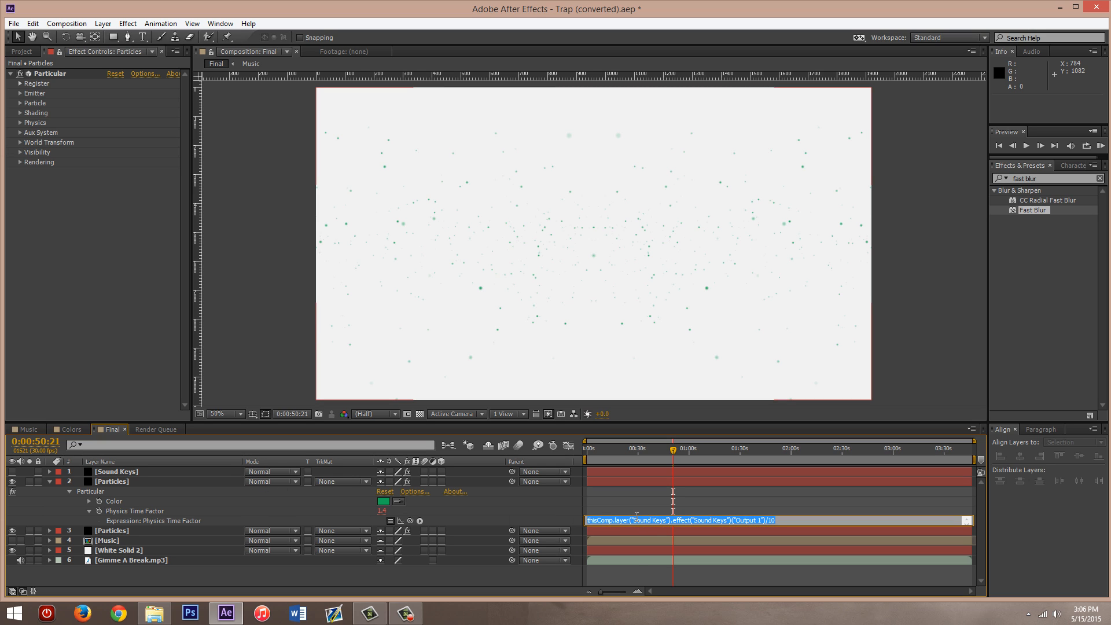
click(778, 517)
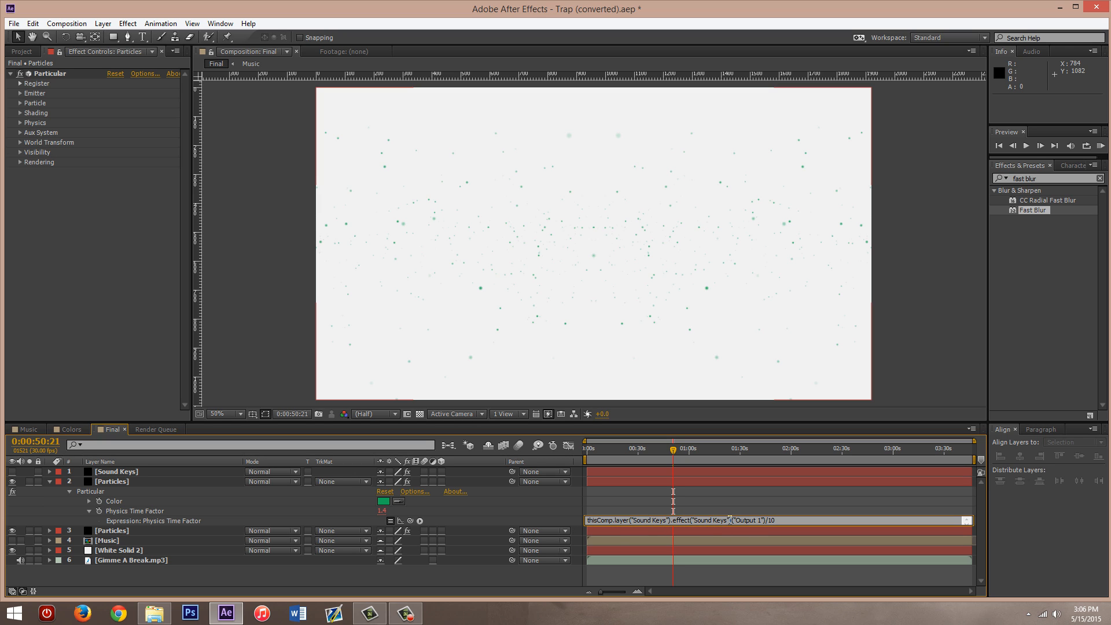
click(567, 518)
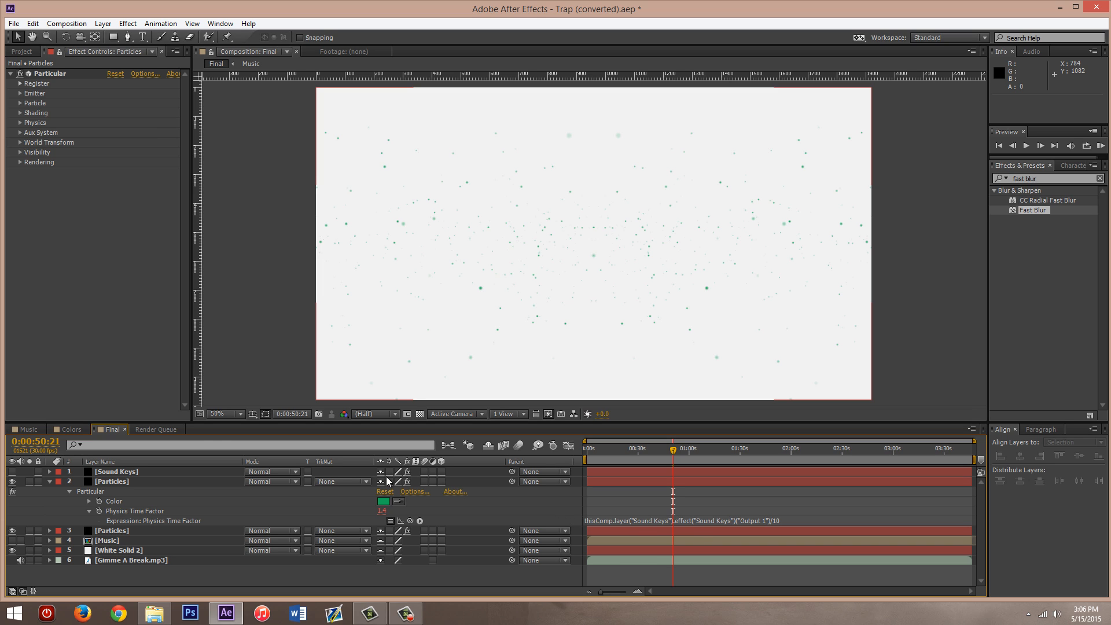
- Review the Range 1 settings of the Sound Keys layer's effect and collapse them
click(100, 471)
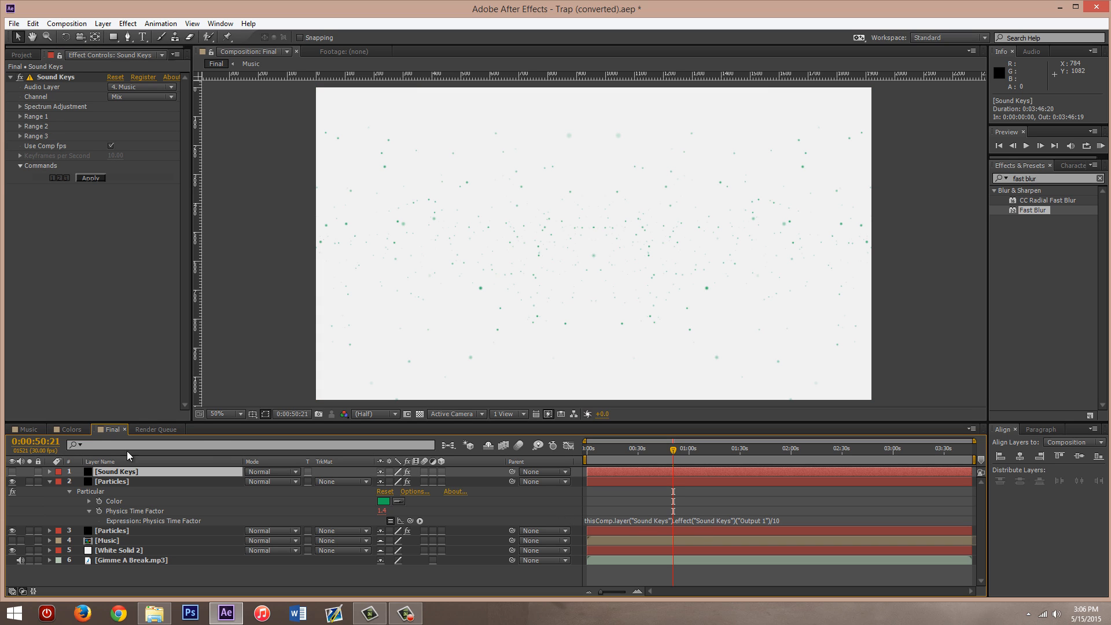
click(21, 117)
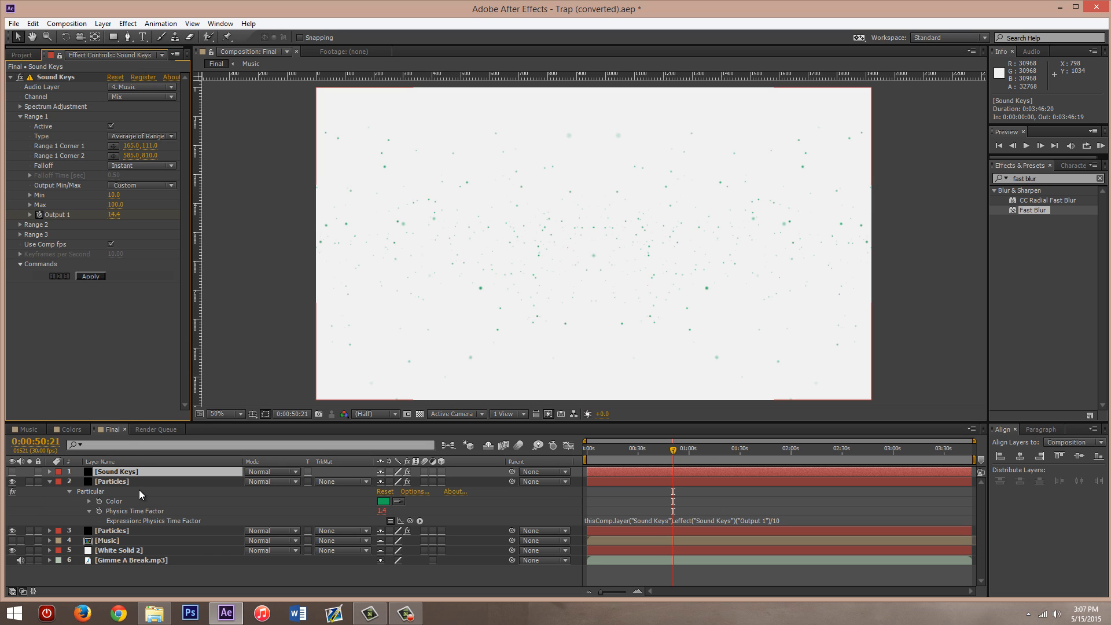
click(20, 118)
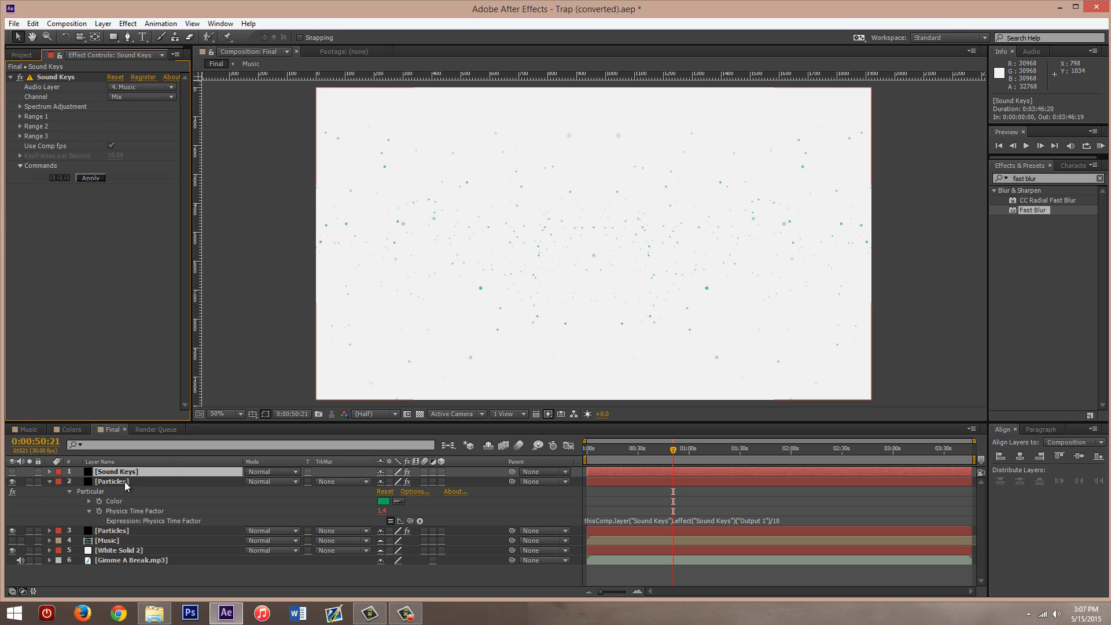
click(20, 116)
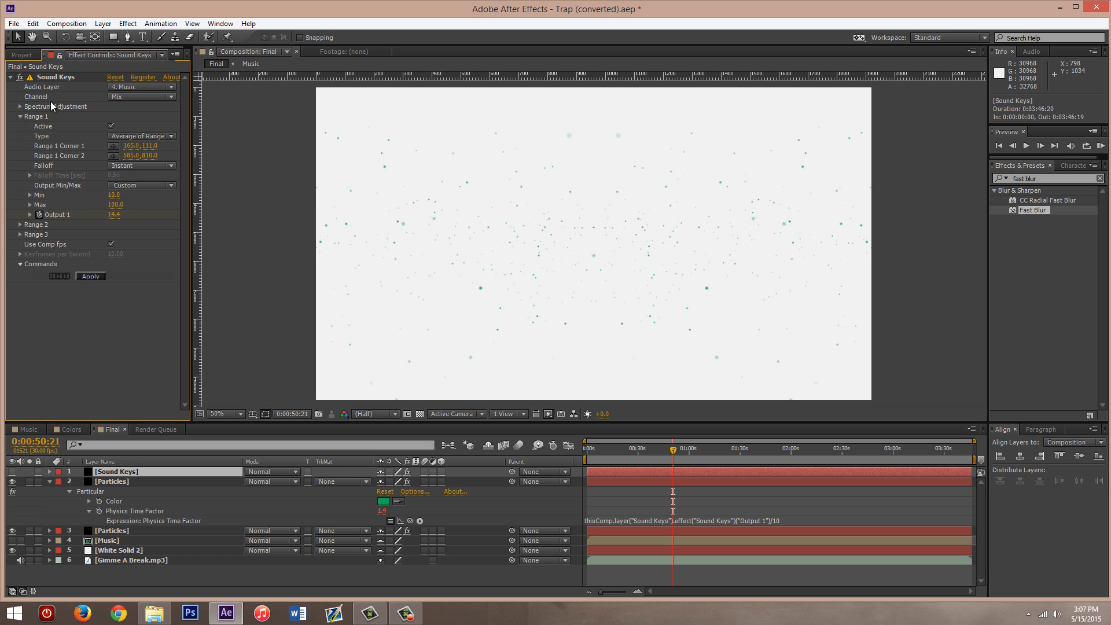
click(19, 117)
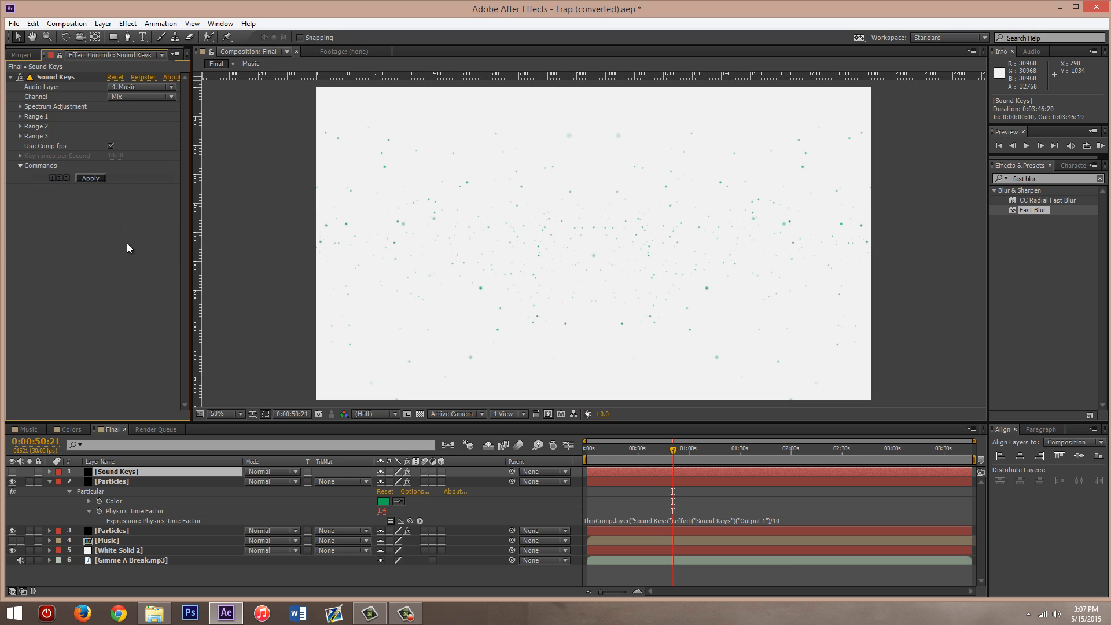
- Compare the divisor in the Physics Time Factor expression with Sound Keys Output 1, and collapse the Range 1 and Particles properties
click(781, 520)
click(770, 521)
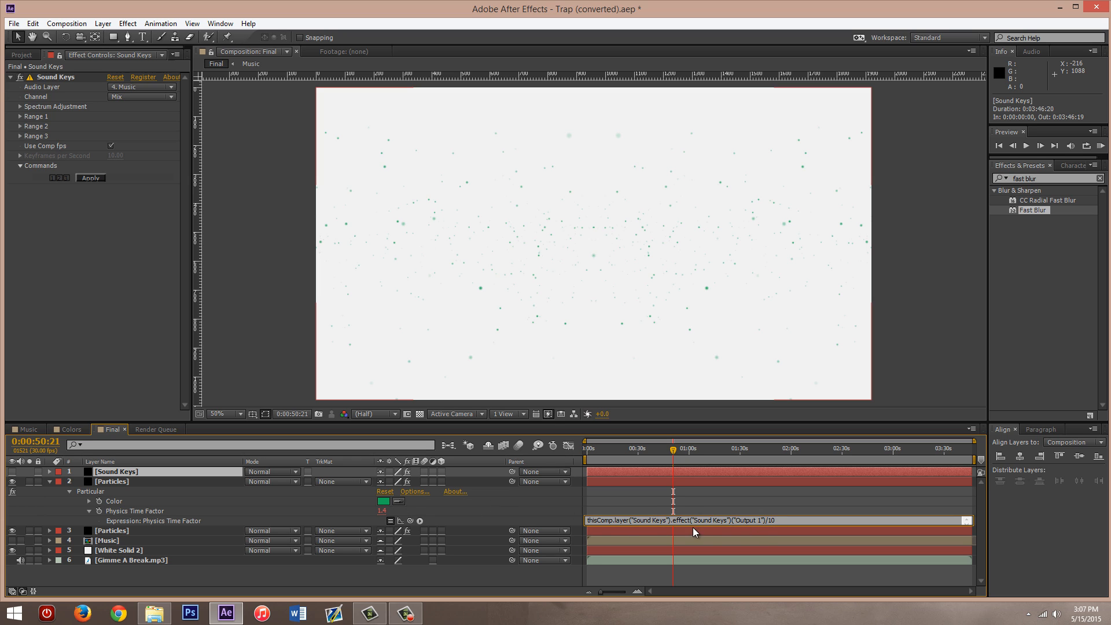
click(21, 116)
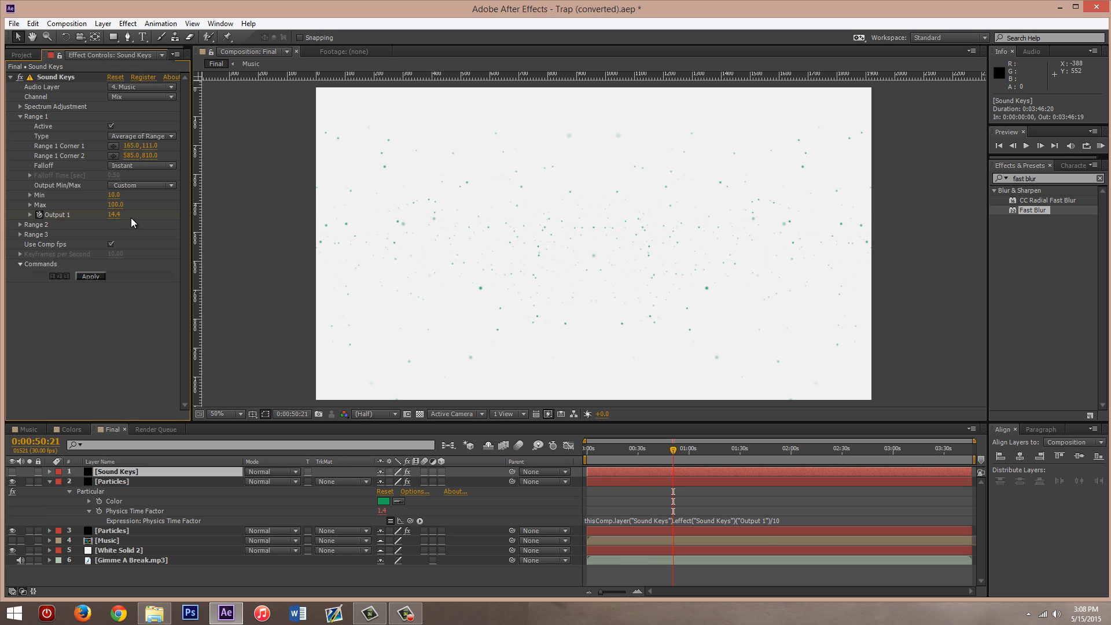
click(781, 522)
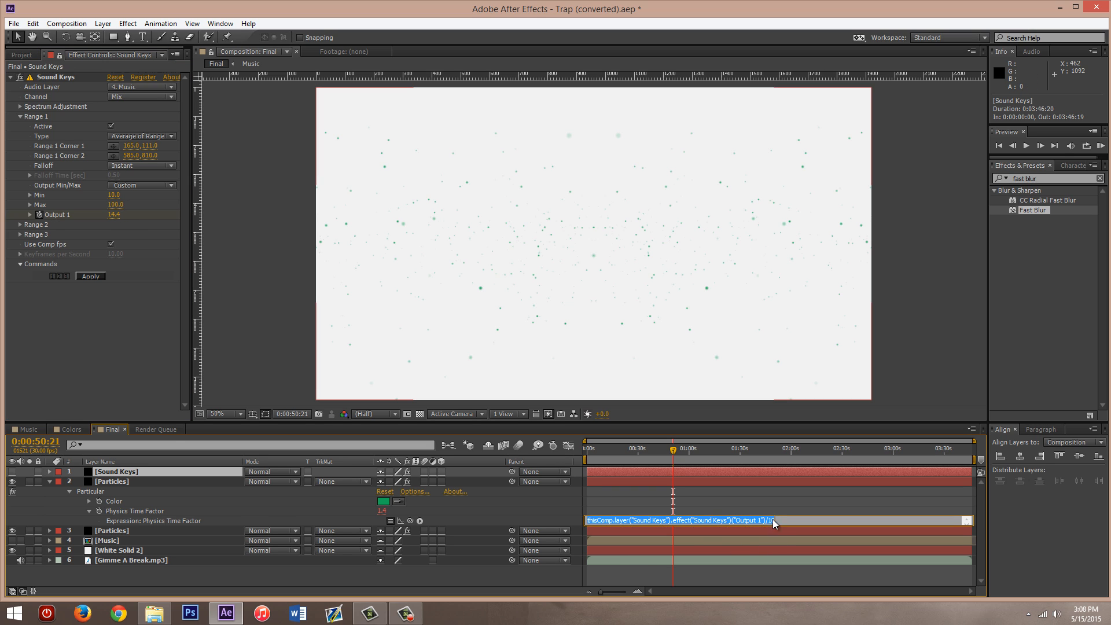
click(626, 521)
click(525, 509)
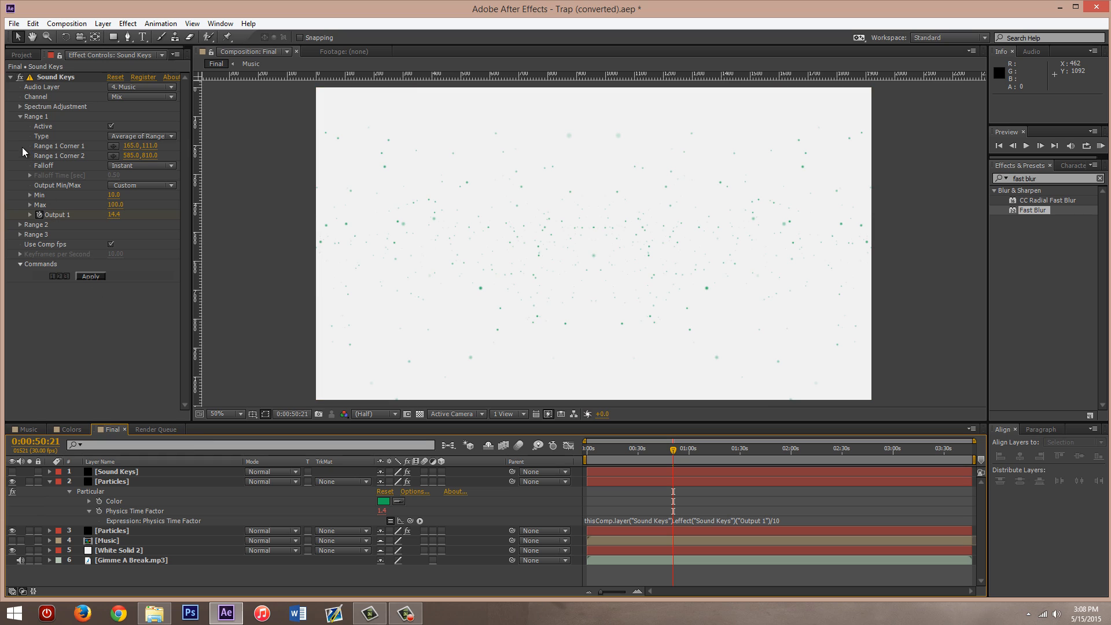
click(21, 116)
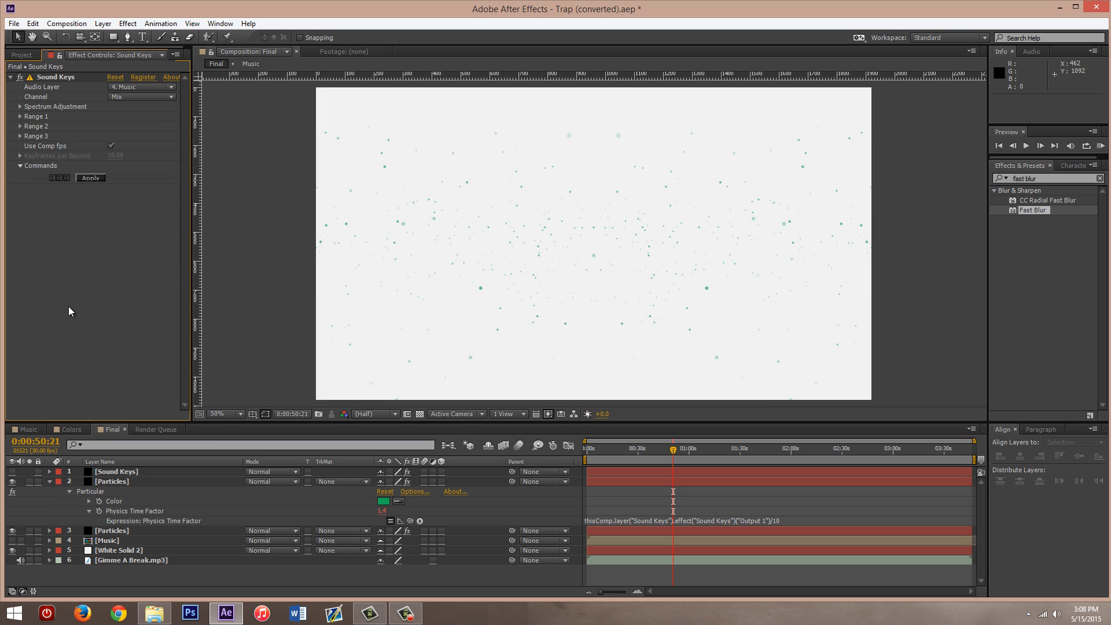
click(50, 481)
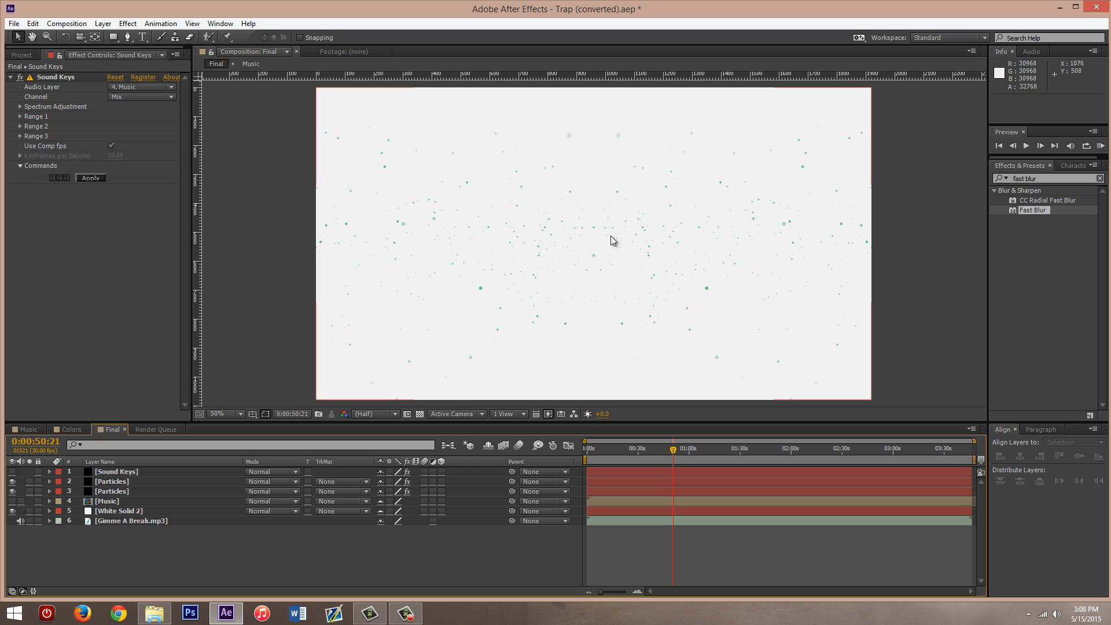
- Check the Music composition's audio layer, Gimme A Break.mp3, and the list of project items
click(37, 428)
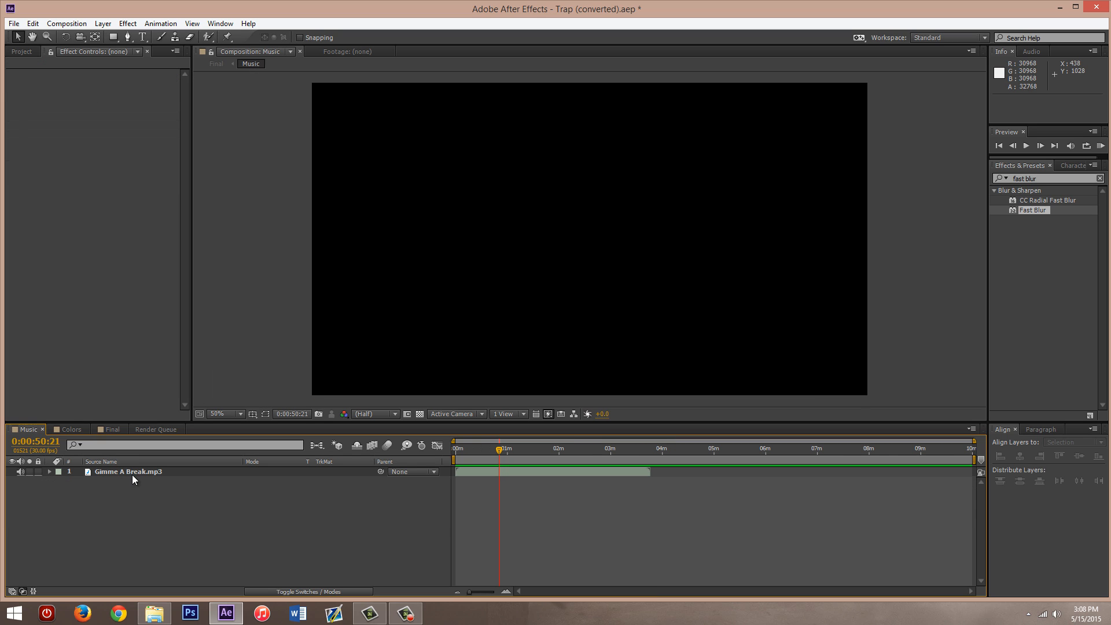
click(22, 51)
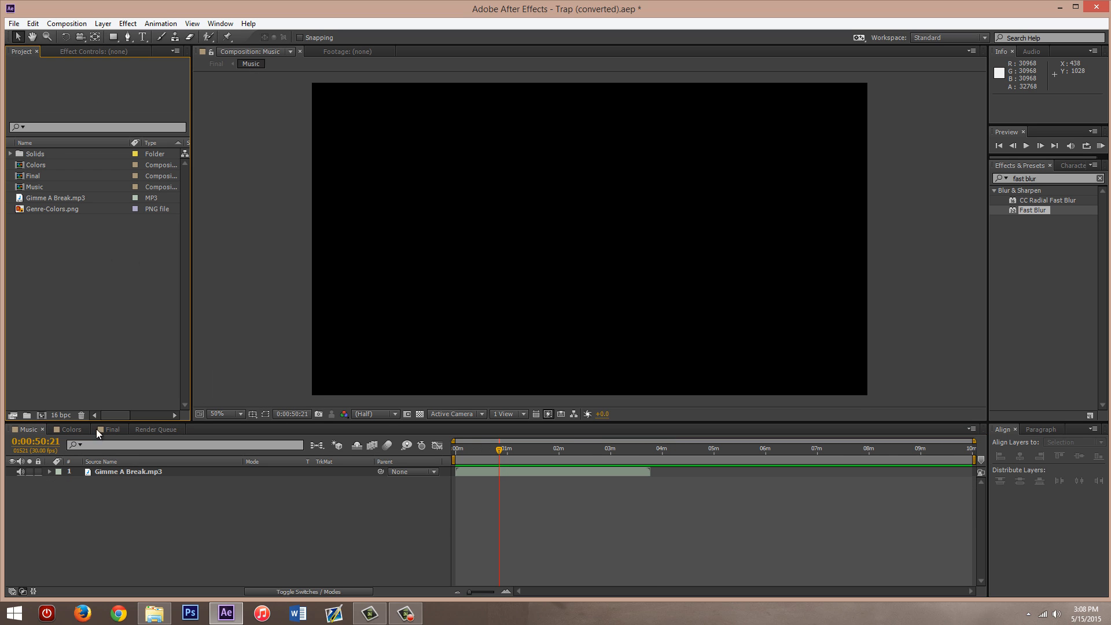
click(38, 430)
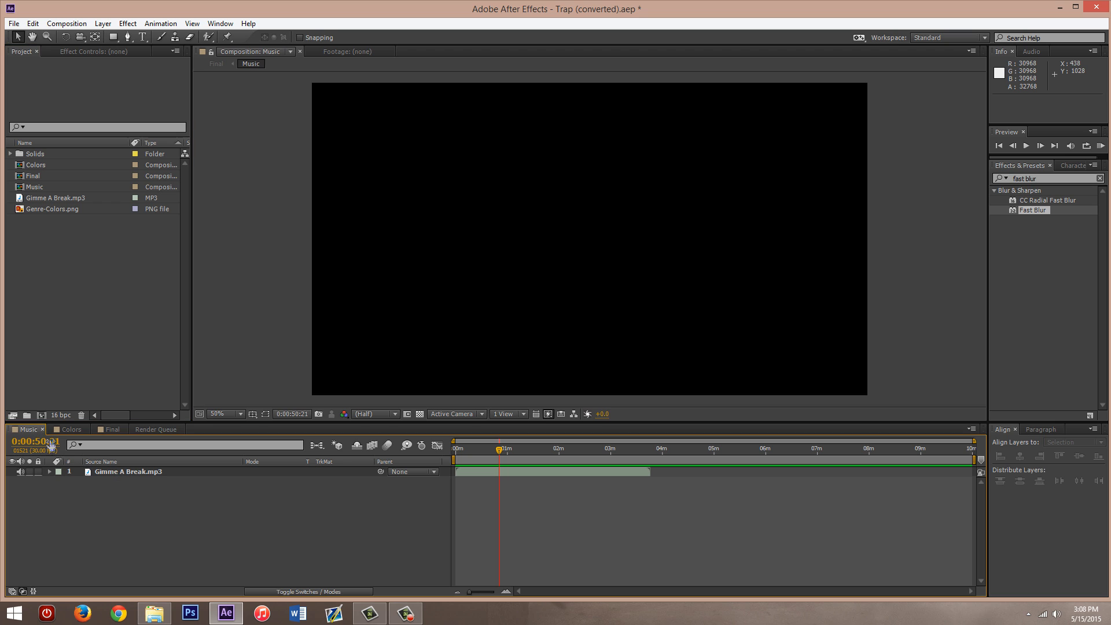
click(131, 473)
click(131, 491)
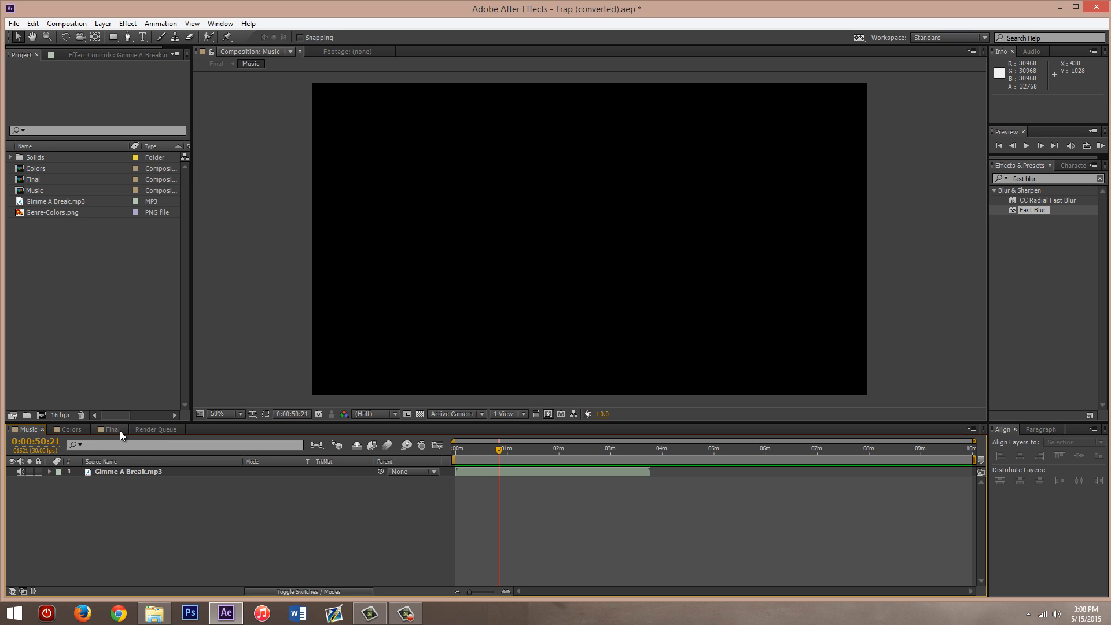
- In the Colors composition, sample the red Dubstep swatch as the Fill color of the Ring 3 layer
click(78, 428)
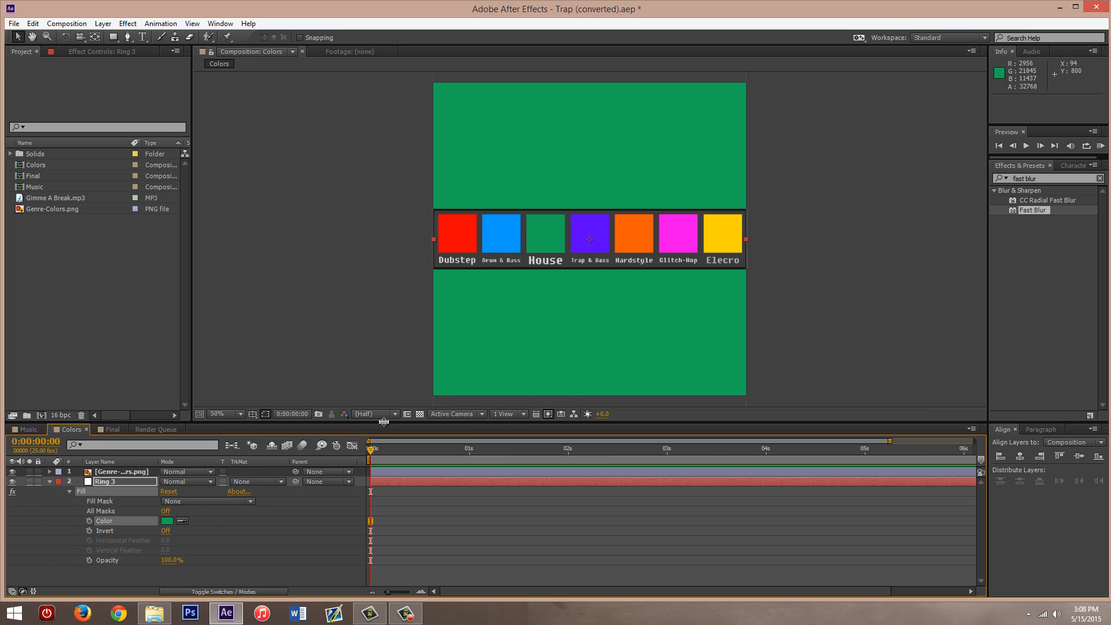
click(181, 520)
click(445, 246)
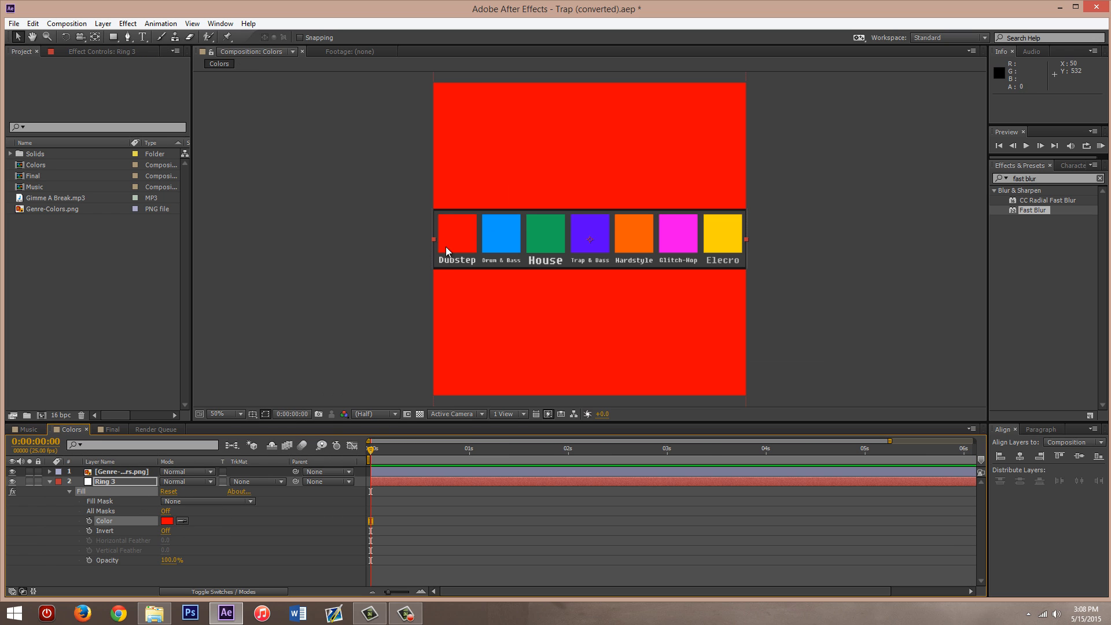
click(295, 521)
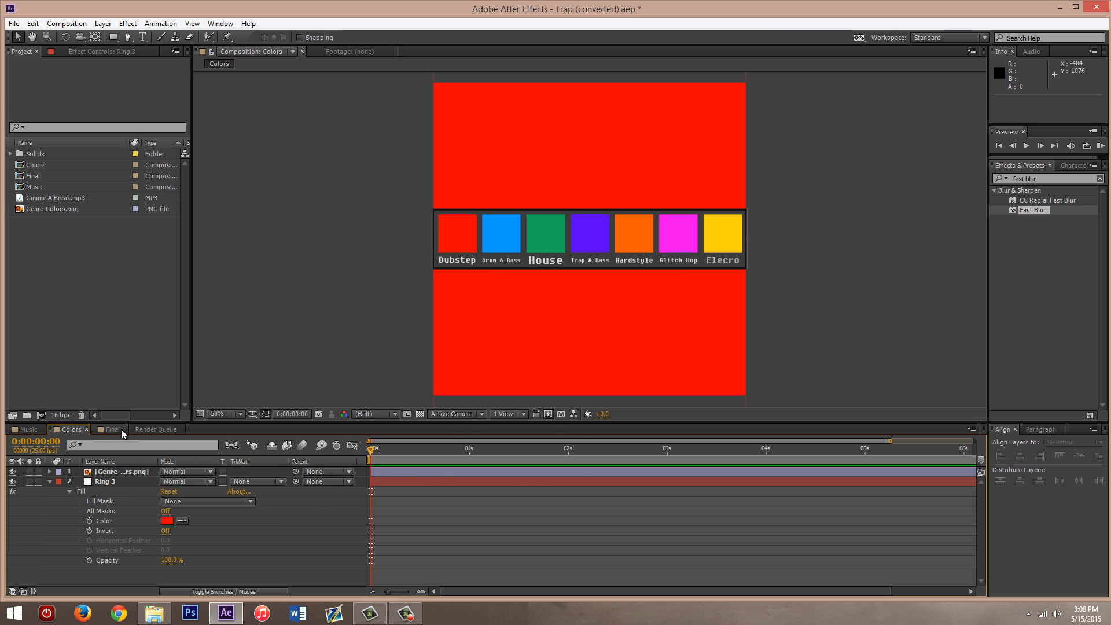
- Switch to the Final composition and review the effect settings of its Sound Keys layer
click(105, 429)
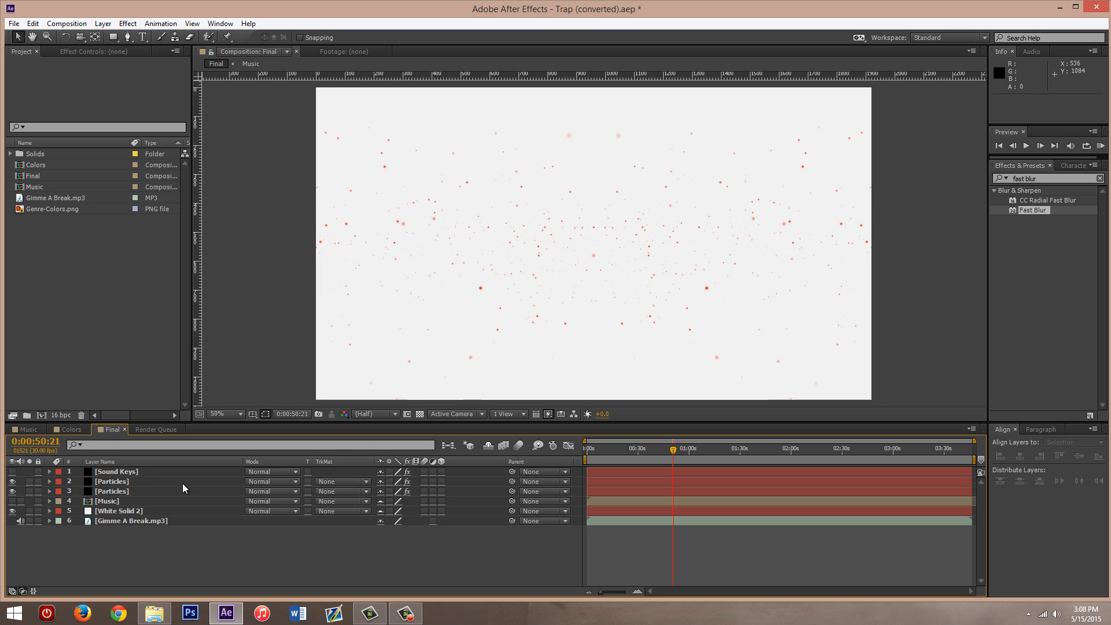
click(121, 472)
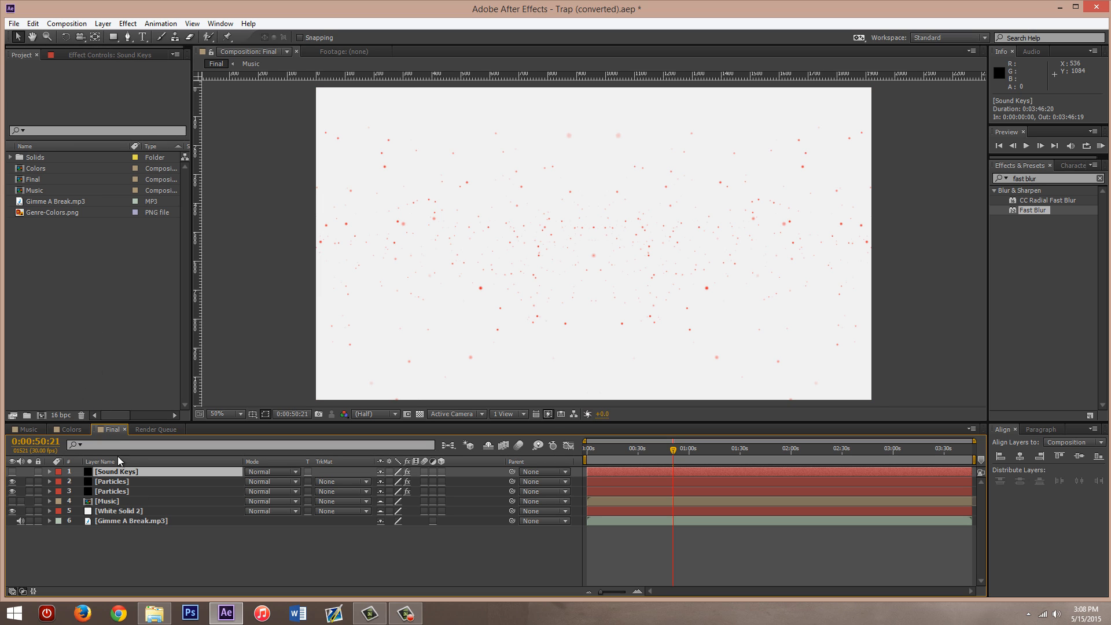
click(102, 55)
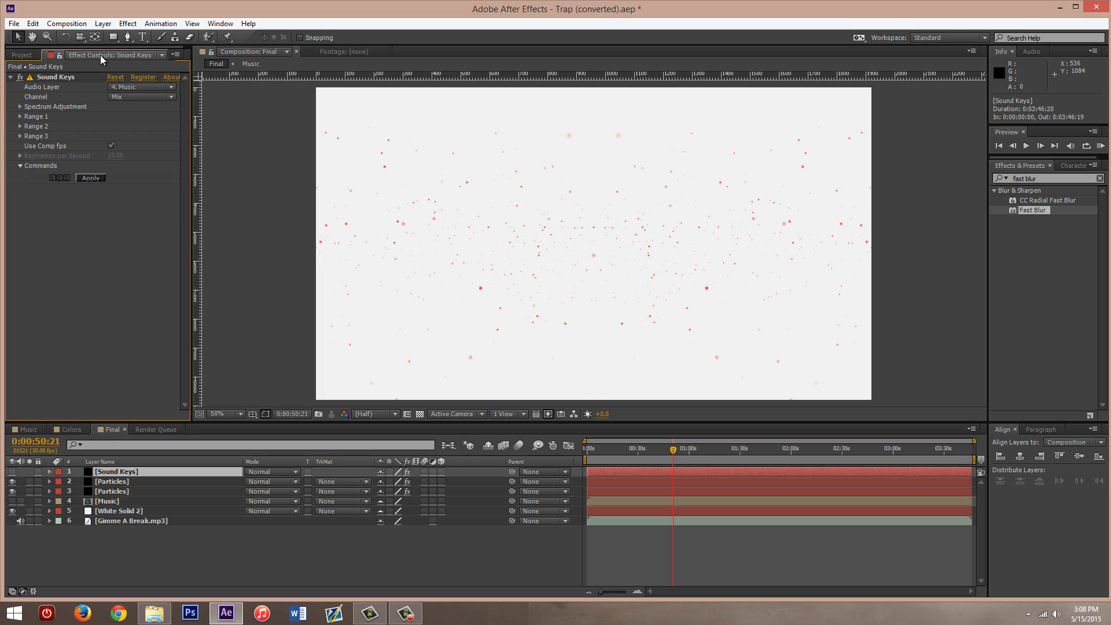
click(190, 537)
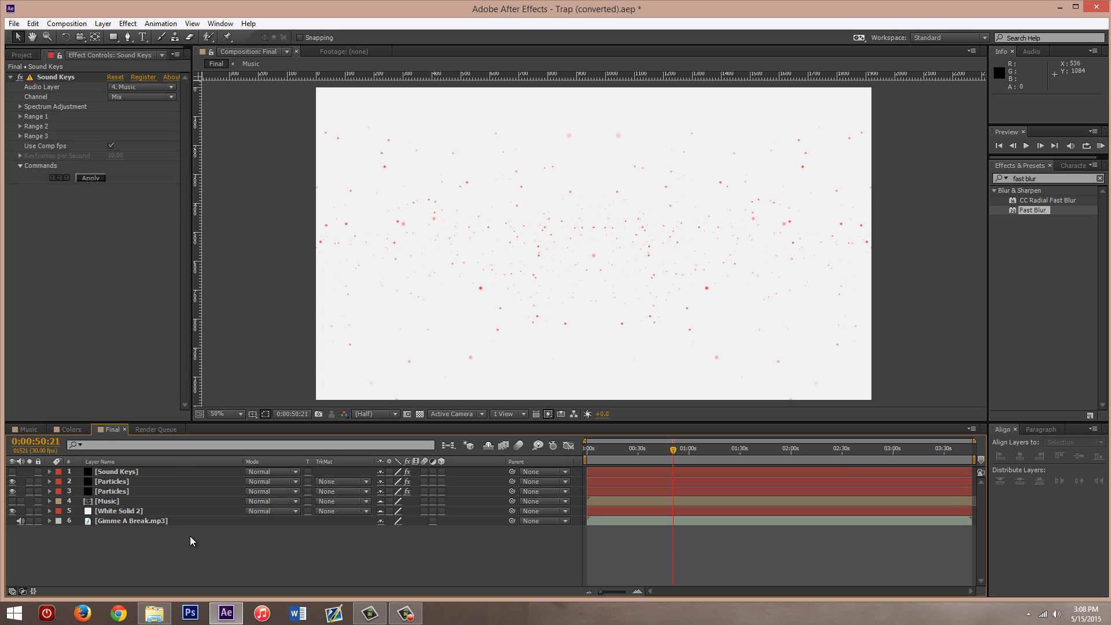
- Check the Gimme A Break.mp3 project item against the Music and Gimme A Break.mp3 layers in the Final composition
click(33, 55)
click(62, 201)
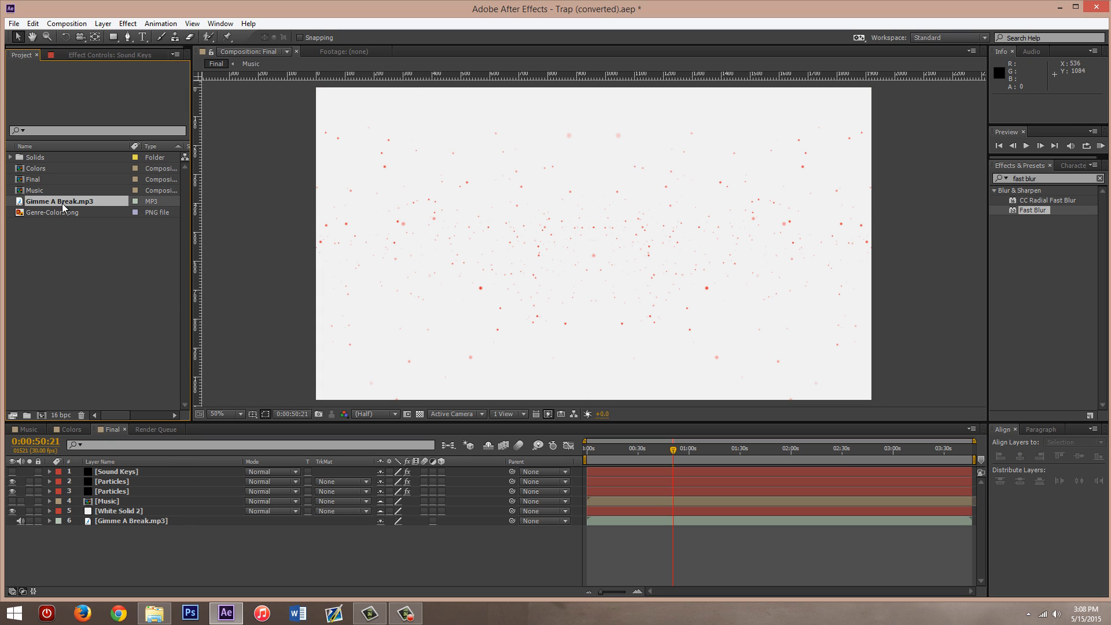
drag(81, 202, 110, 332)
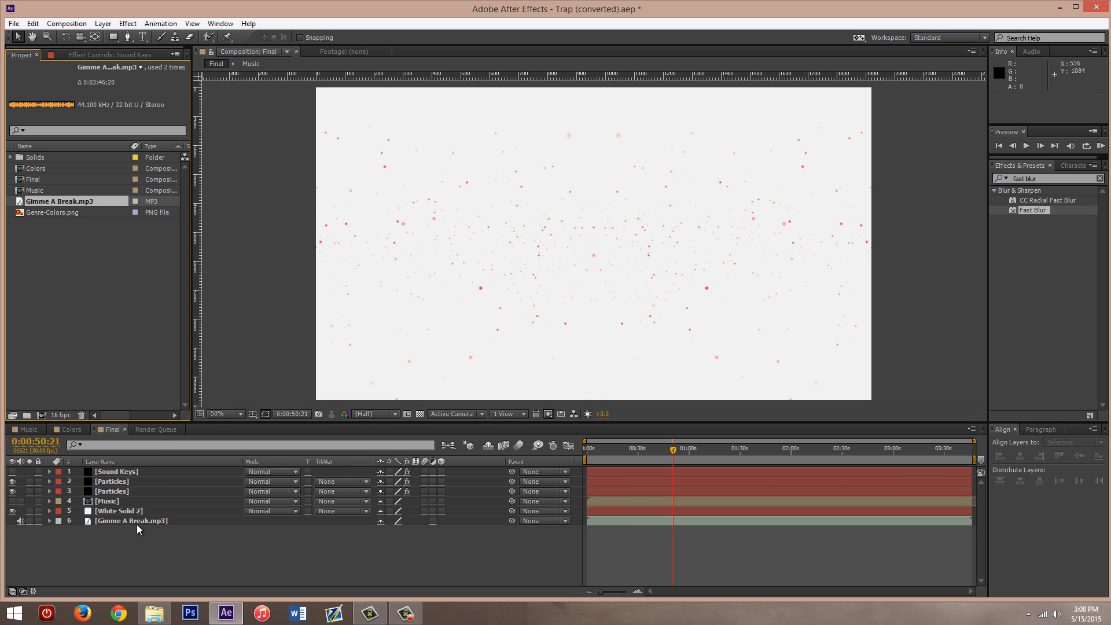
click(137, 524)
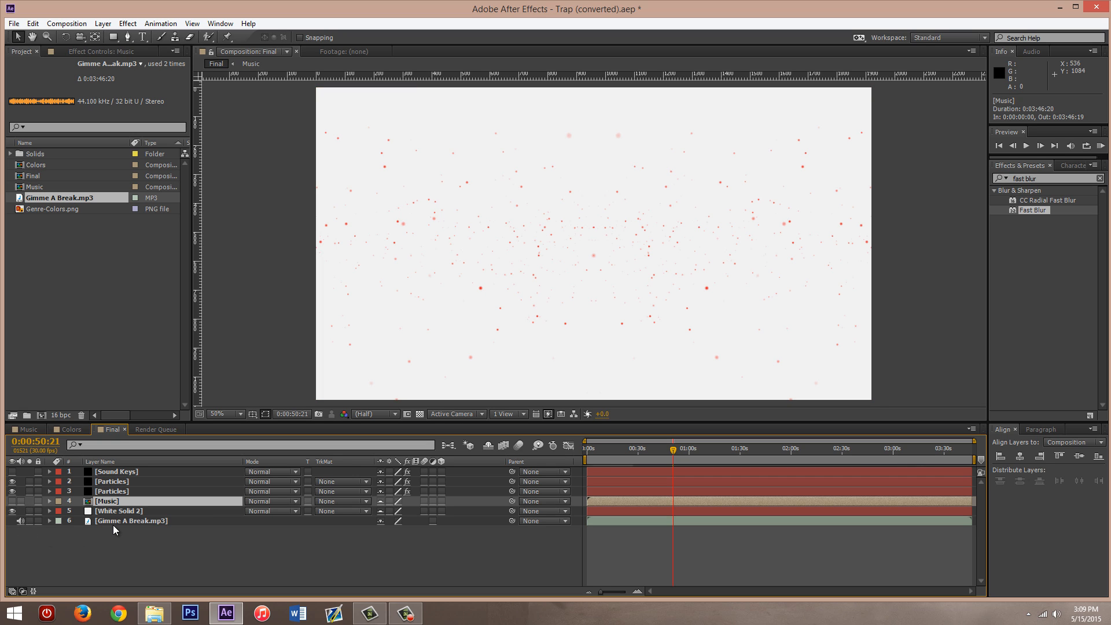
click(144, 519)
click(176, 543)
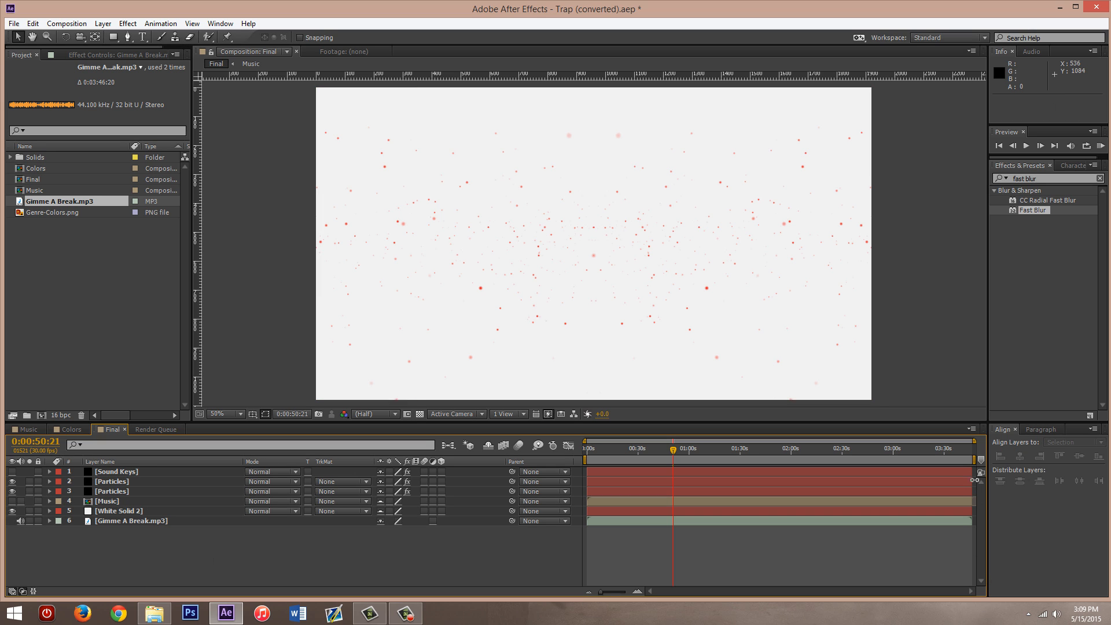
- Try ending the work area at 0:00:50:21 for a Trim Comp to Work Area, and restore the work area to full length
mouse_move(974, 460)
mouse_down()
mouse_move(680, 466)
mouse_move(860, 466)
mouse_up()
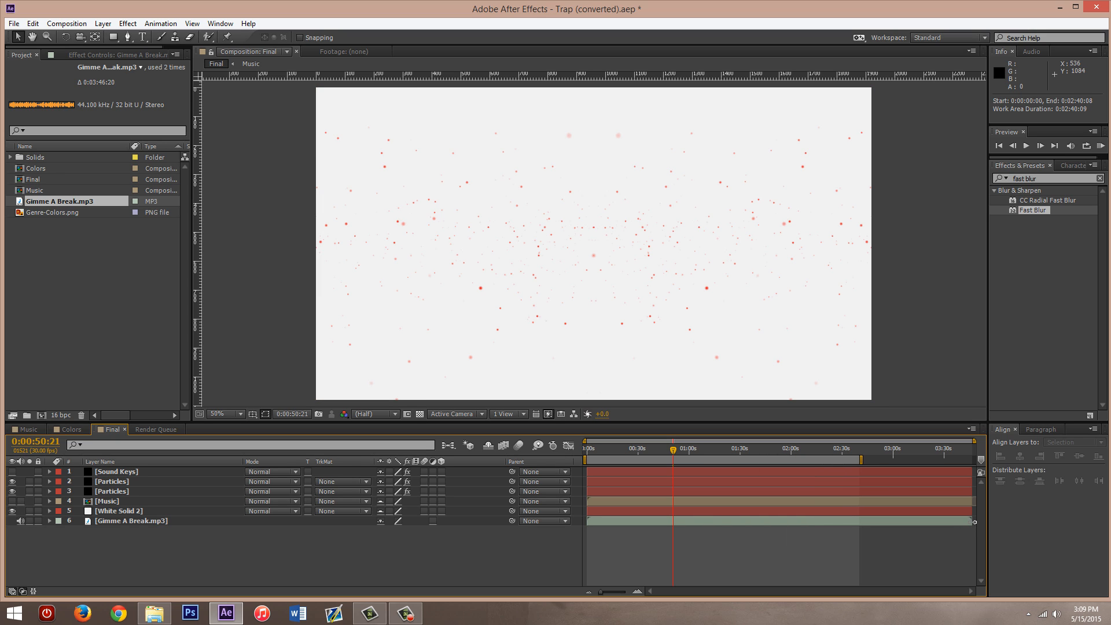
mouse_move(861, 460)
mouse_down()
mouse_move(720, 462)
mouse_move(675, 473)
mouse_move(715, 474)
mouse_move(684, 477)
mouse_up()
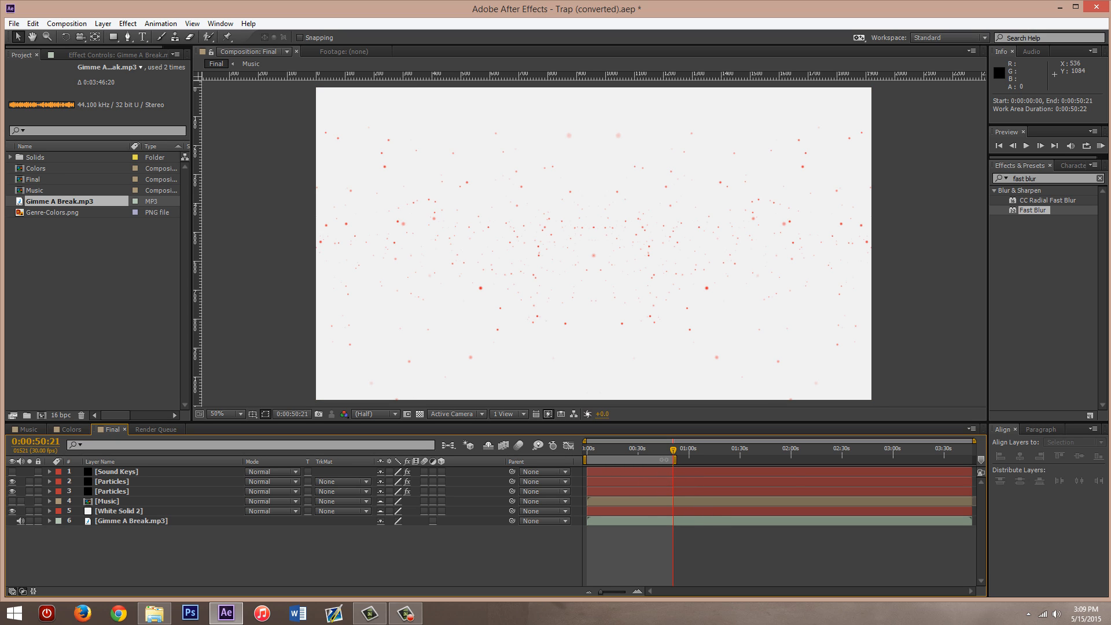
right_click(660, 459)
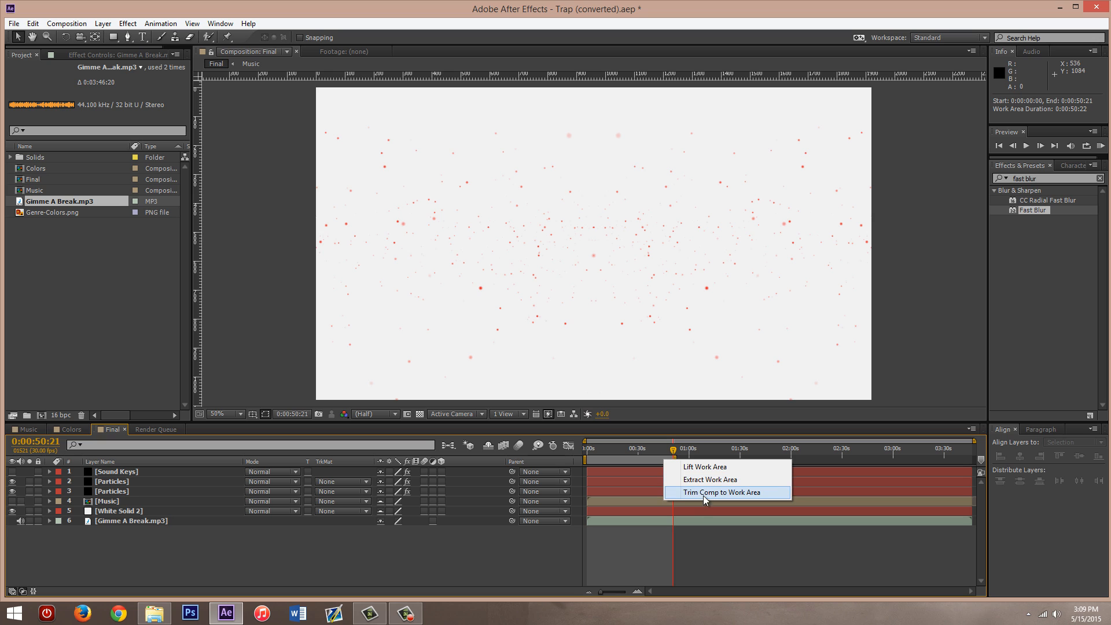
click(796, 450)
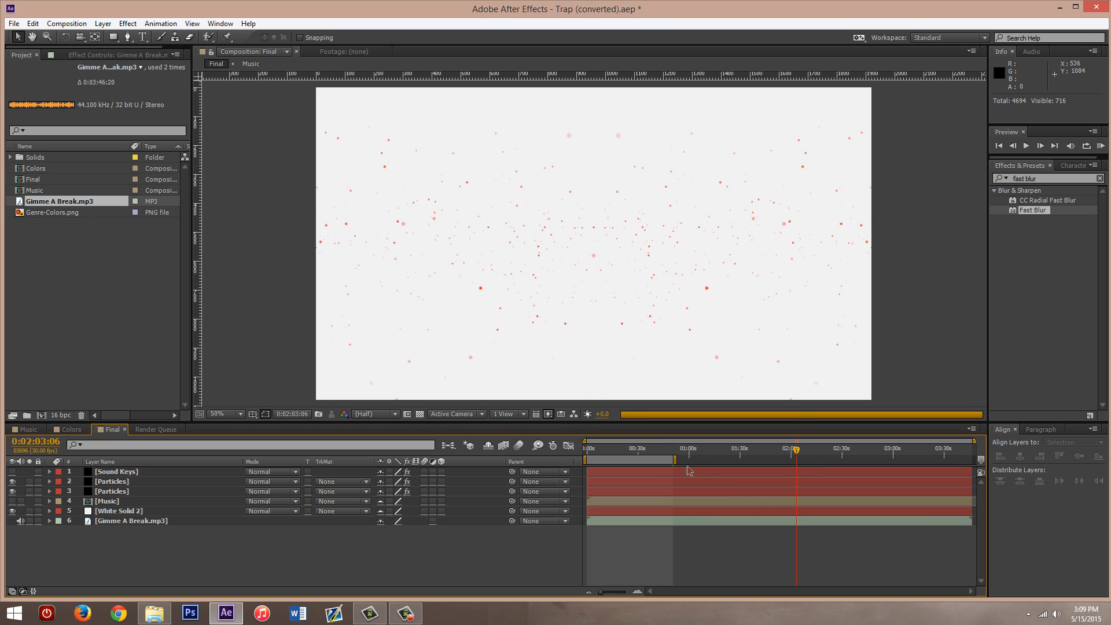
drag(675, 460, 972, 461)
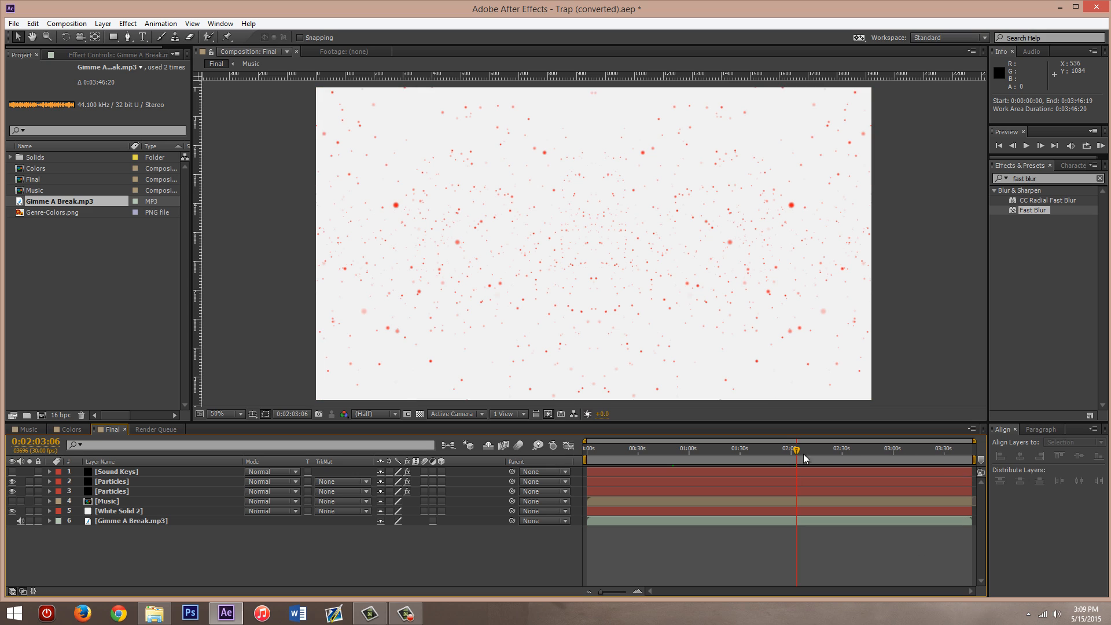
- Move to 0:00:59:27 and apply the Sound Keys effect on the Sound Keys layer to regenerate its keyframes
click(734, 450)
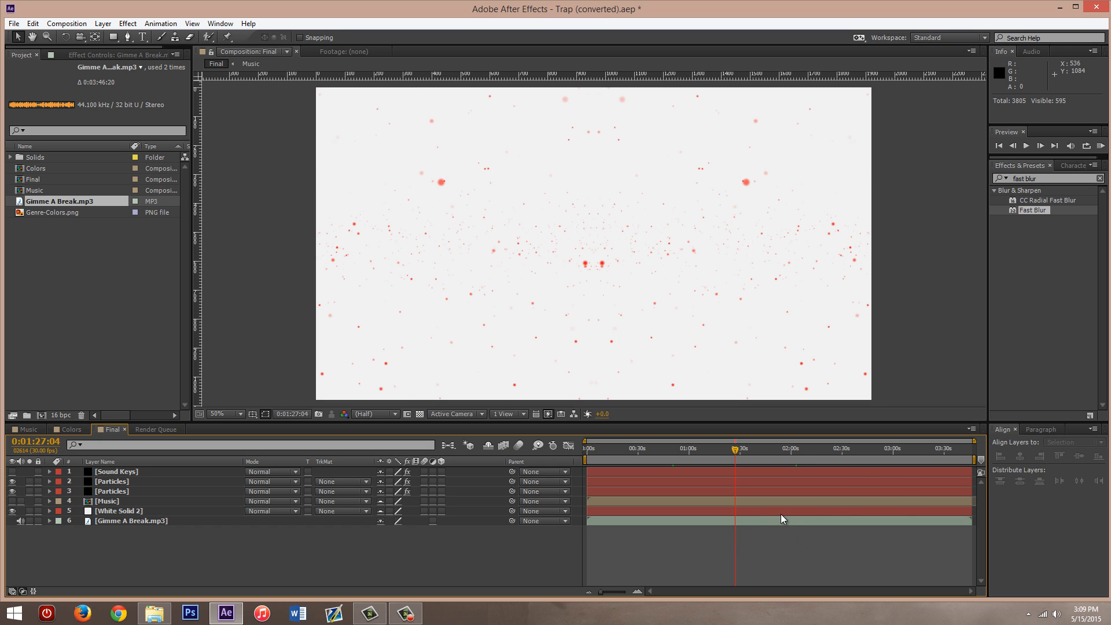
click(688, 449)
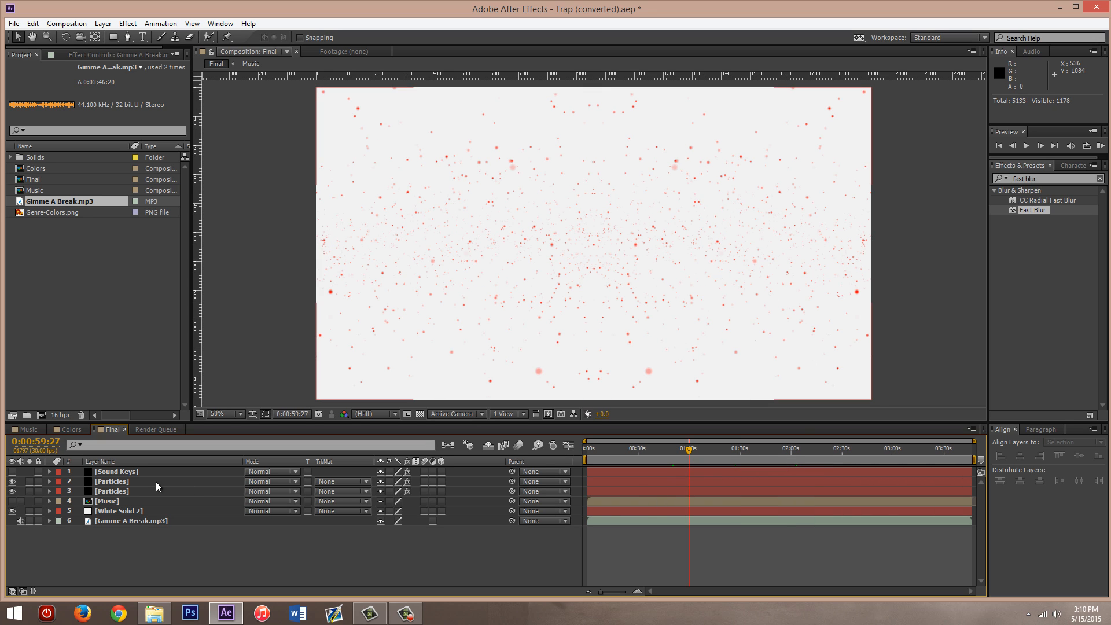
click(128, 472)
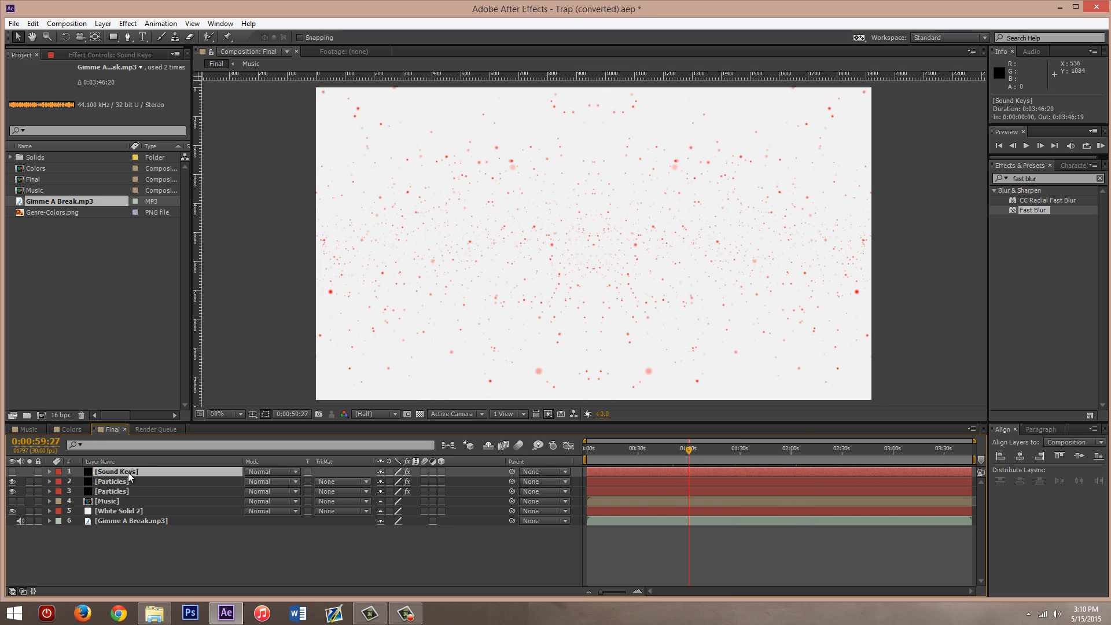
click(91, 54)
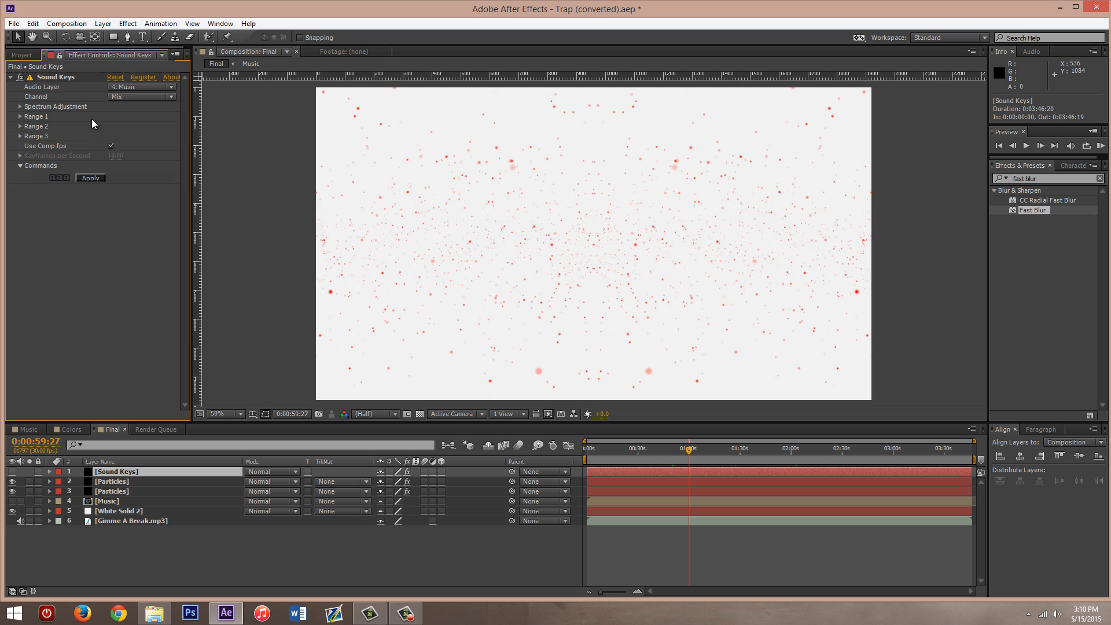
click(92, 179)
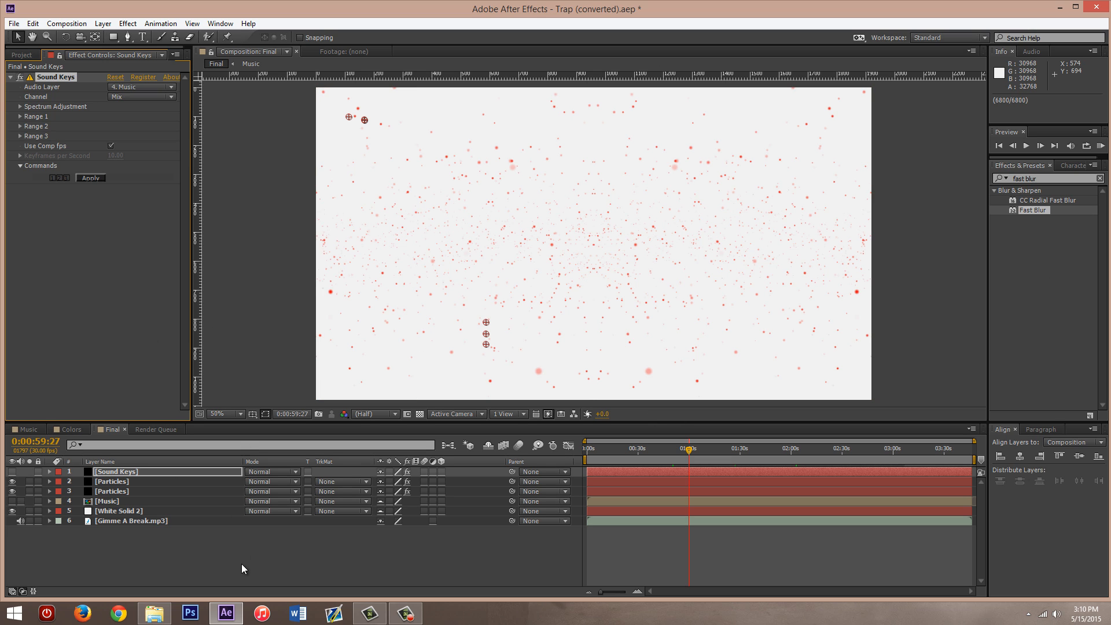
click(165, 543)
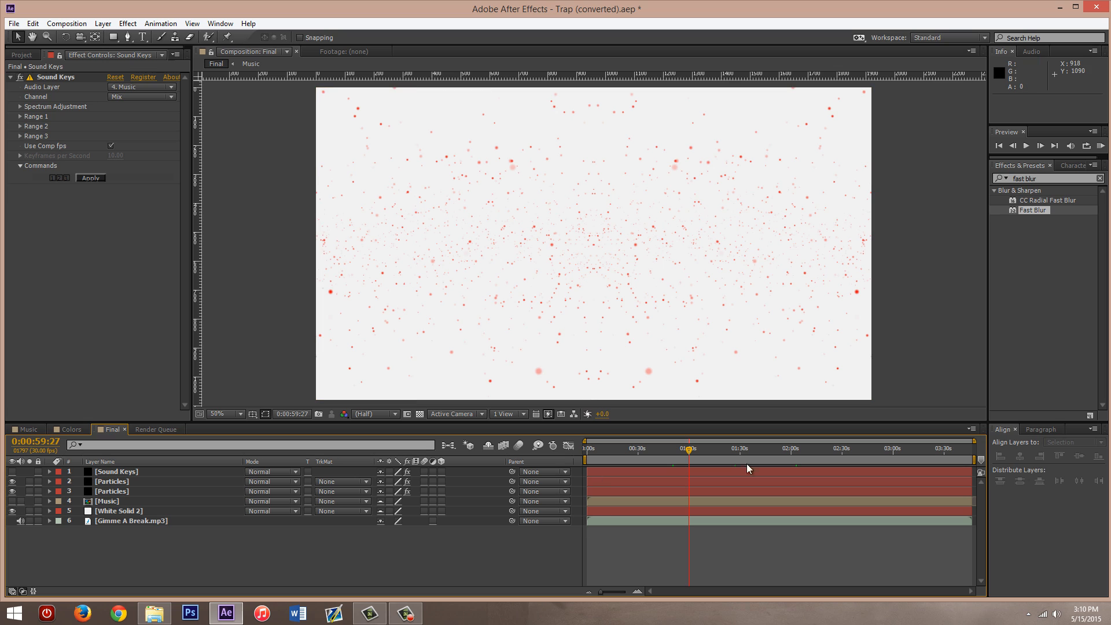
- Run a RAM preview with the work area starting at 0:00:55:04, and restore the work area's start to the beginning
click(1033, 339)
click(410, 554)
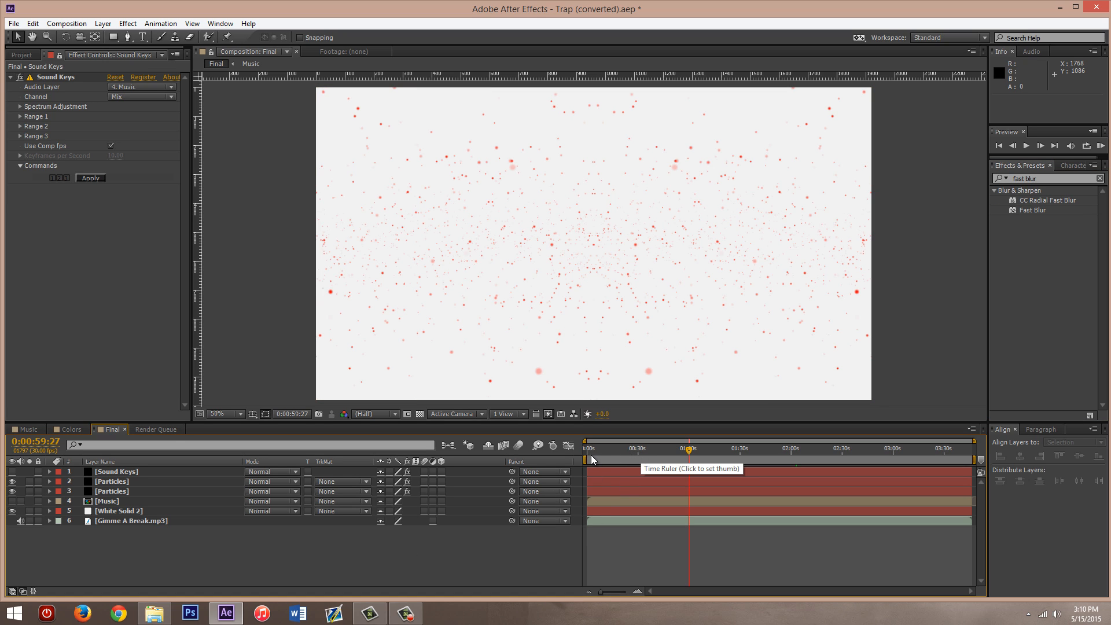
drag(591, 456, 678, 459)
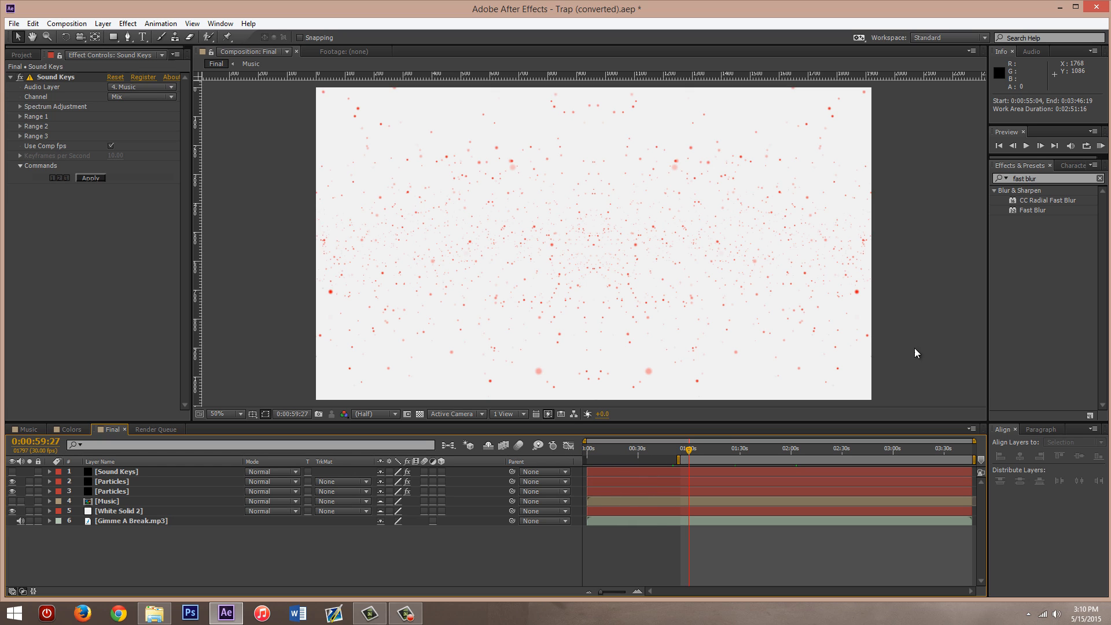
click(1100, 146)
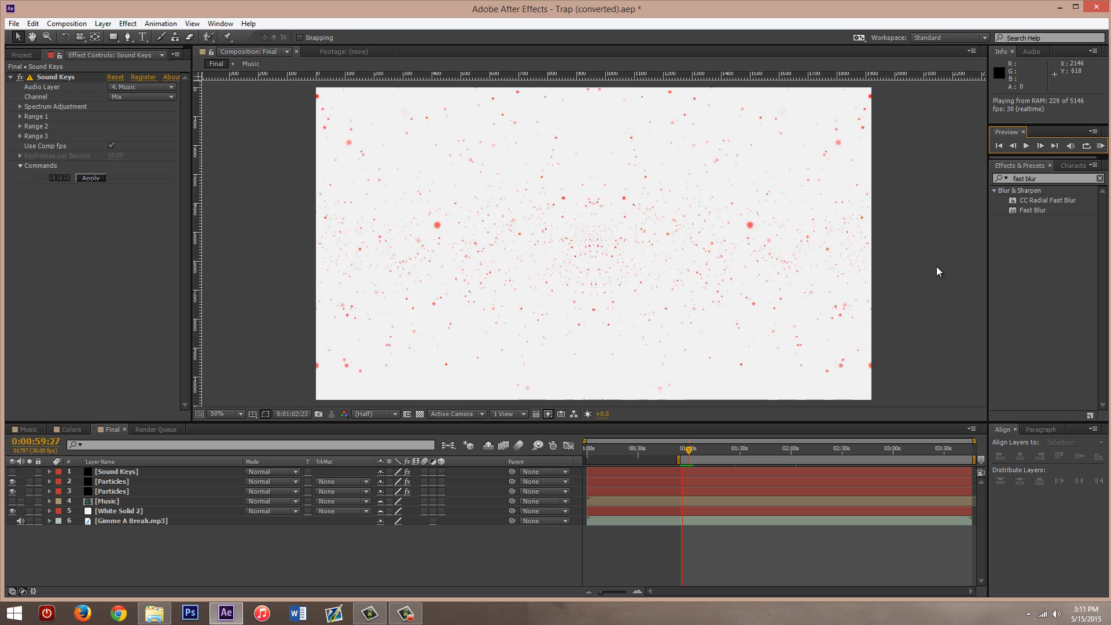
key(space)
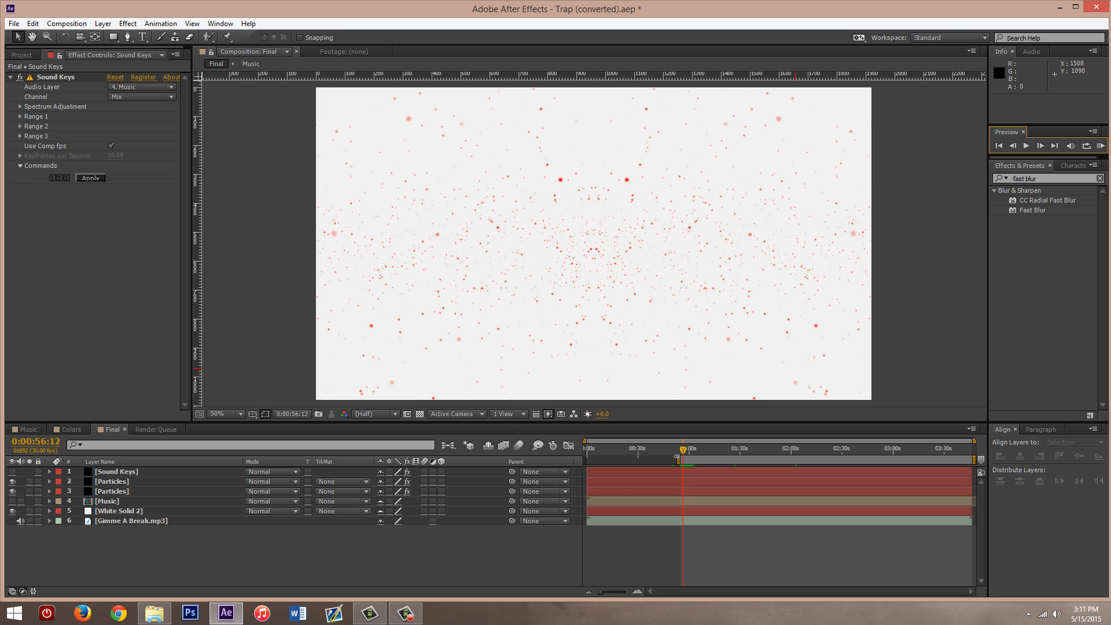
drag(677, 457, 541, 454)
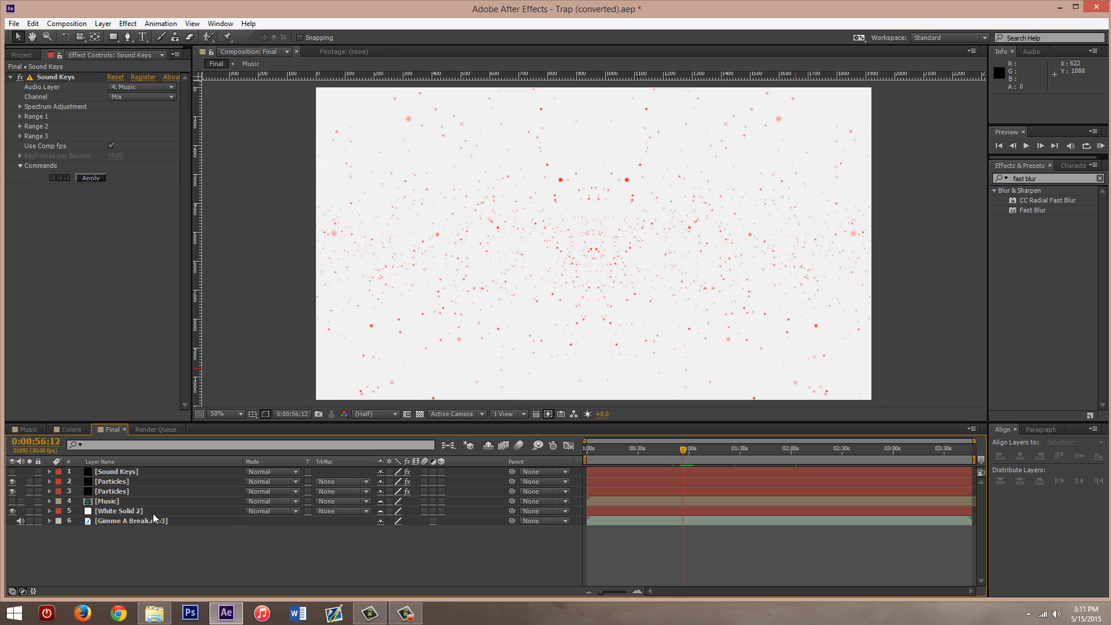
- Reveal the Particular effect's Color and Physics Time Factor expressions on both Particles layers
click(110, 482)
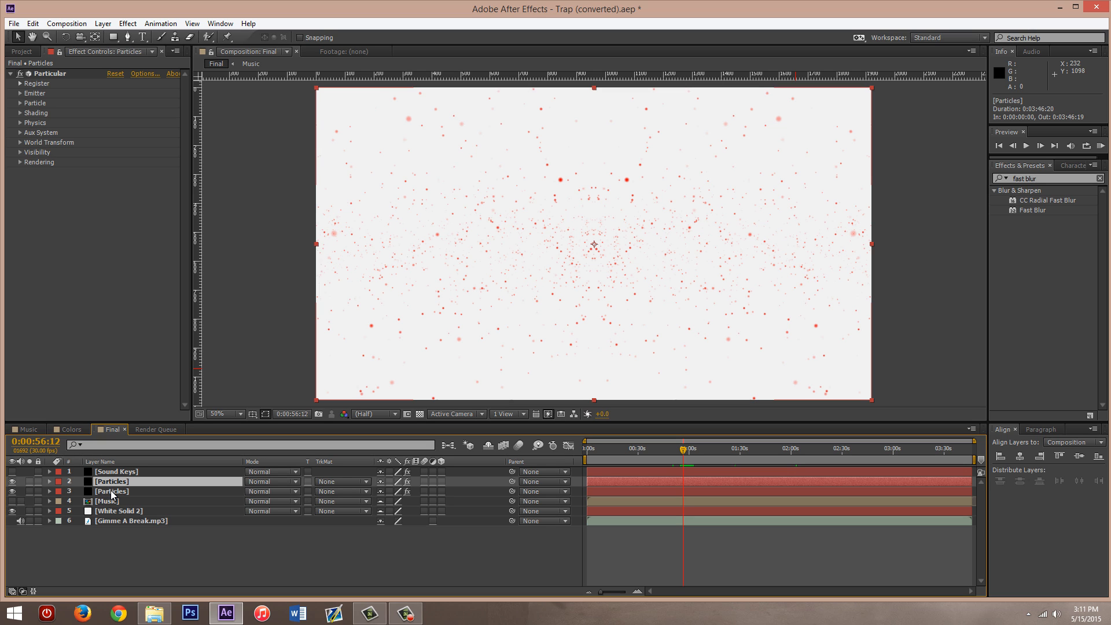
ctrl+click(112, 491)
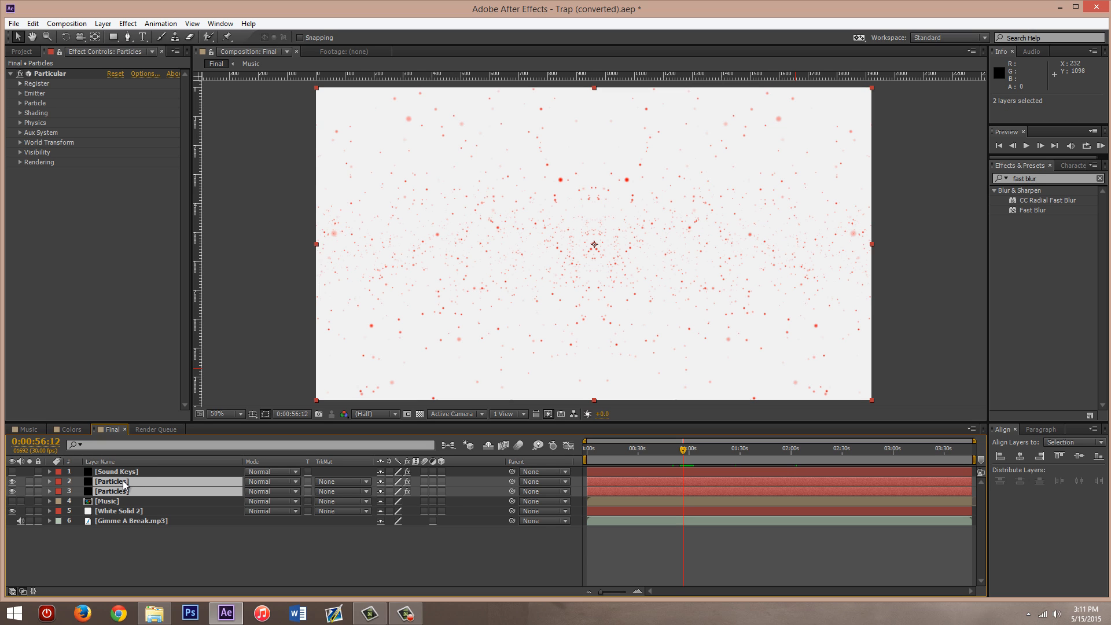
key(e)
key(e)
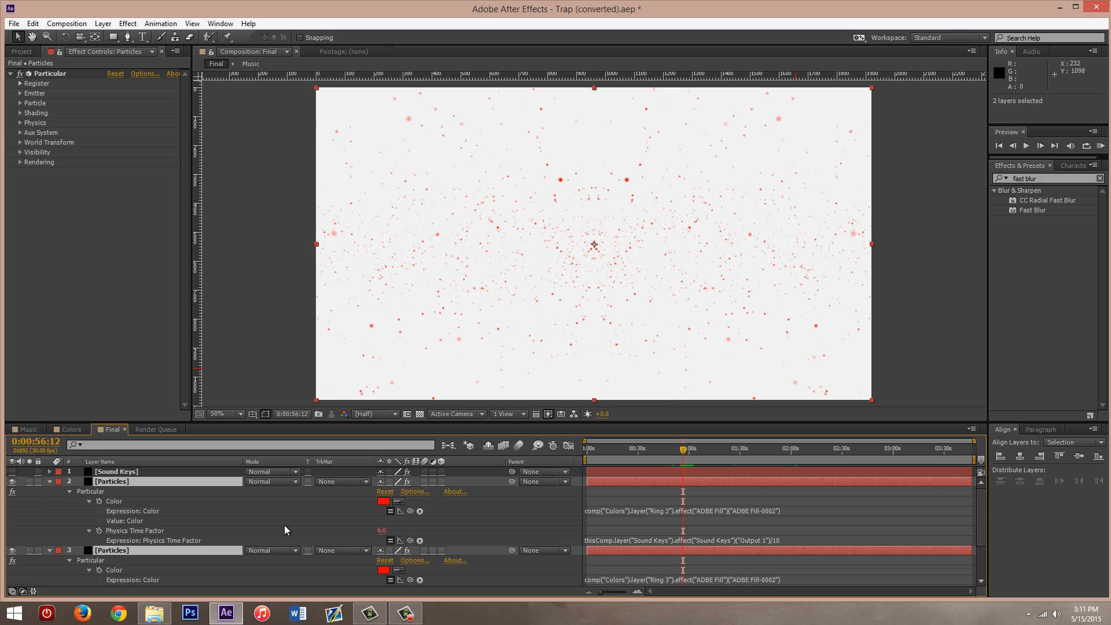
click(583, 531)
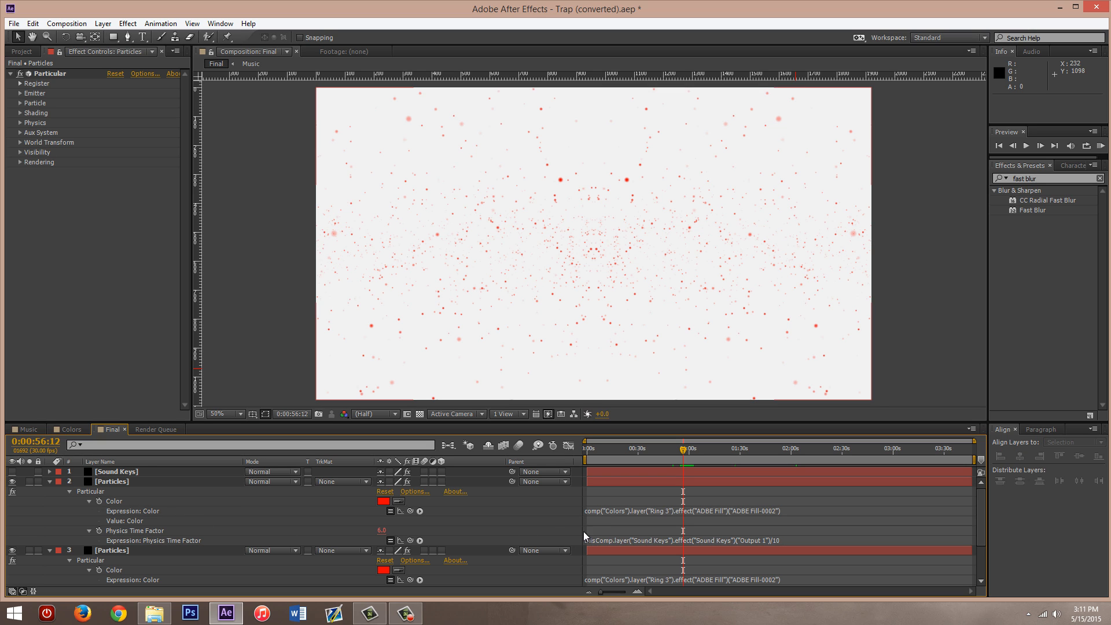
scroll(594, 533, down, 1)
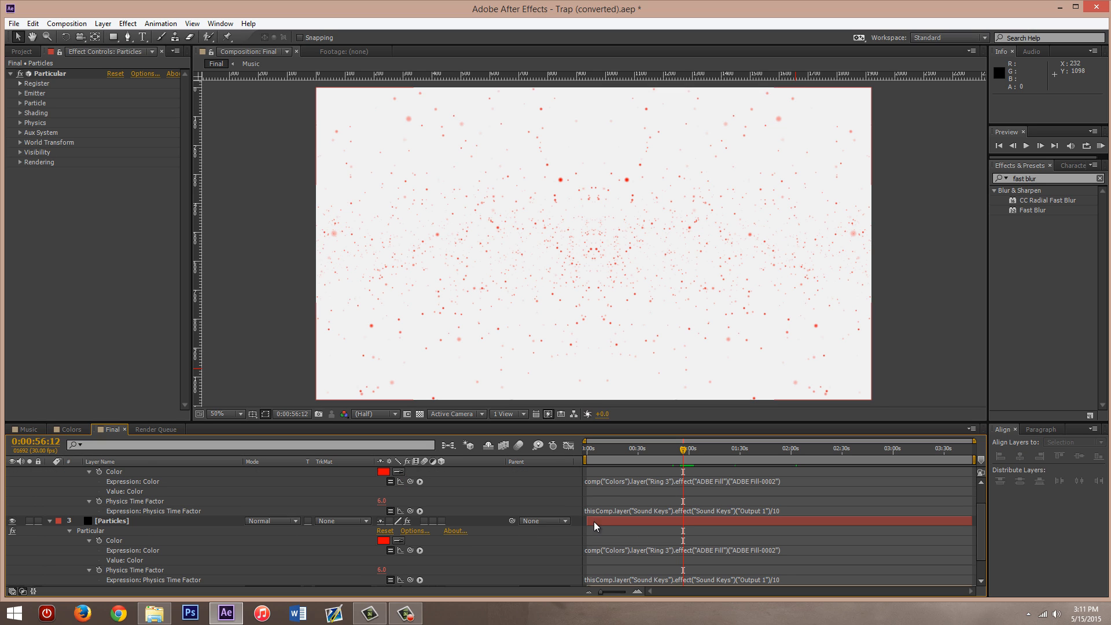
- Change the divisor in the upper Particles layer's Physics Time Factor expression to 5
click(125, 501)
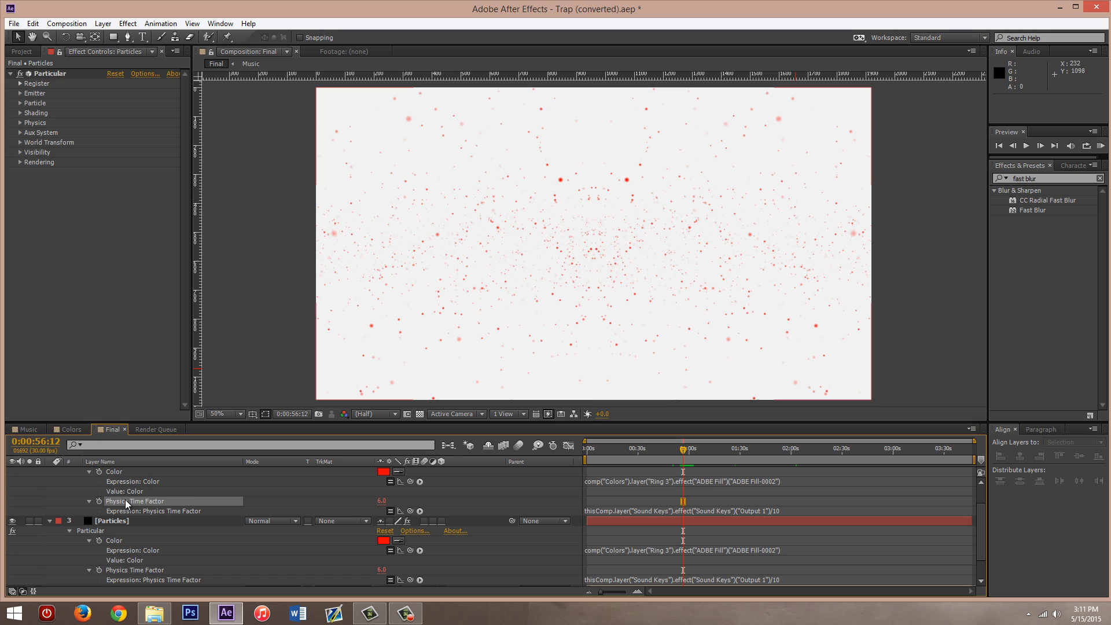
click(602, 509)
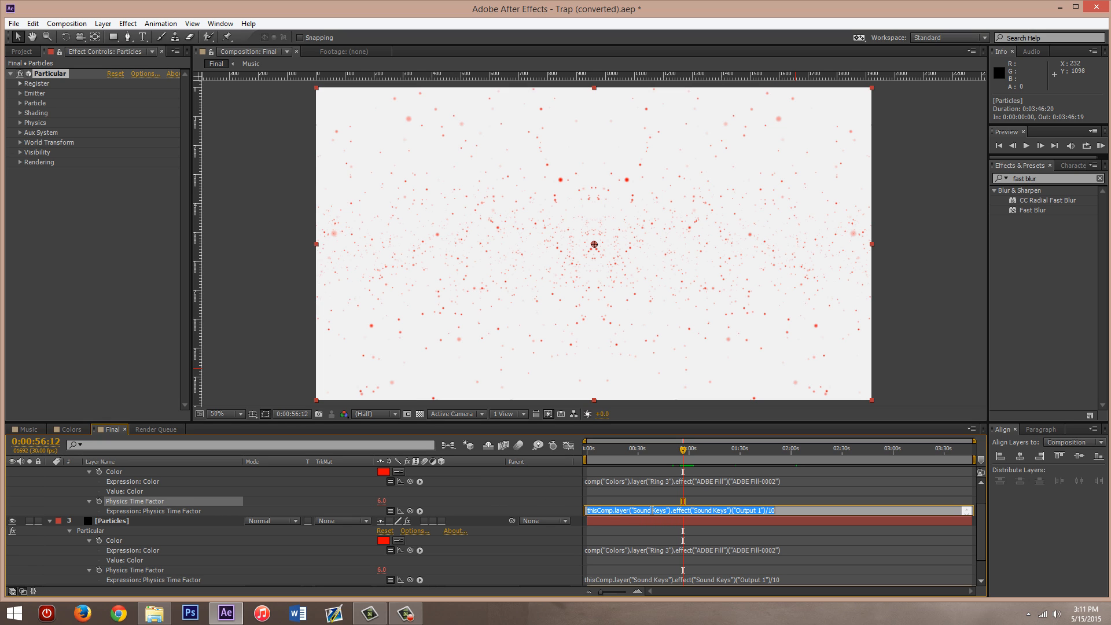
click(774, 510)
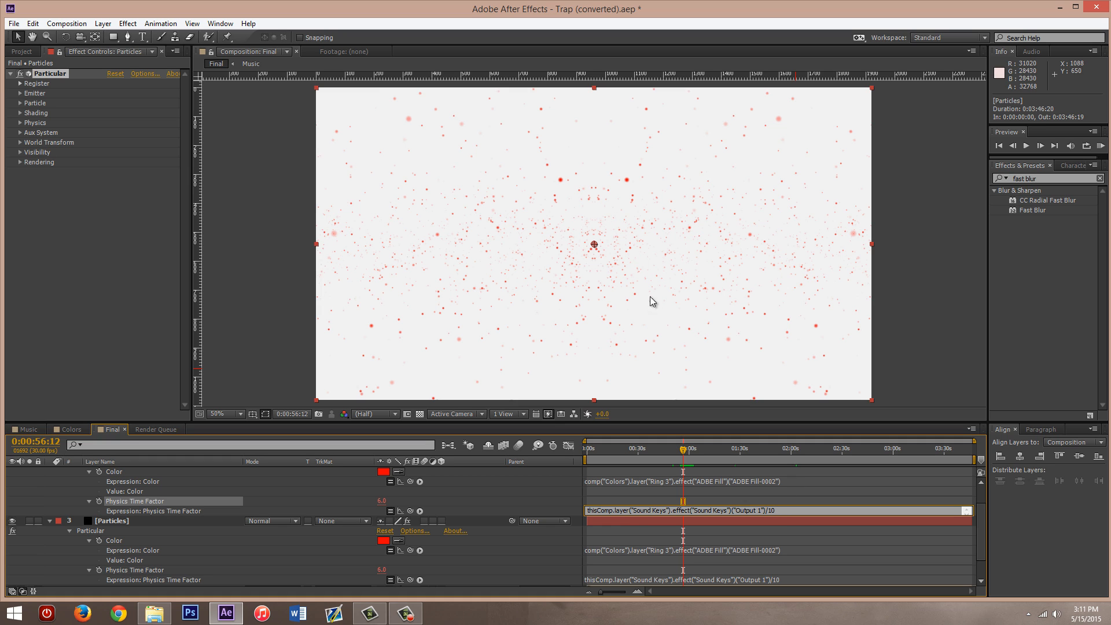
key(shift+Left)
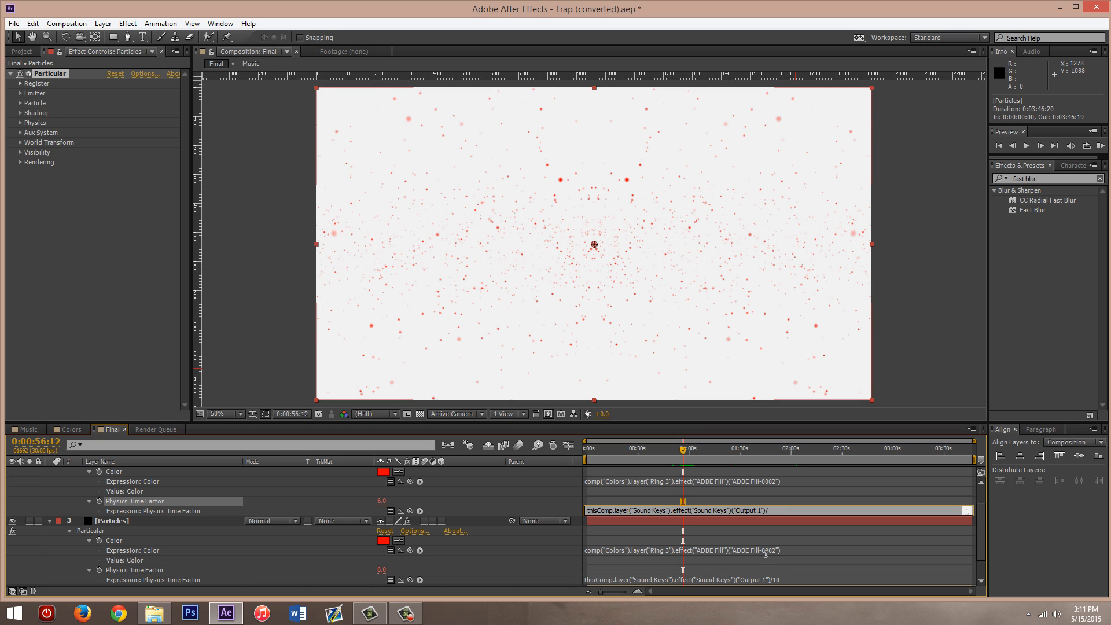
click(559, 552)
- Change the divisor in the lower Particles layer's Physics Time Factor expression to 5, and collapse both Particles layers
scroll(763, 513, down, 1)
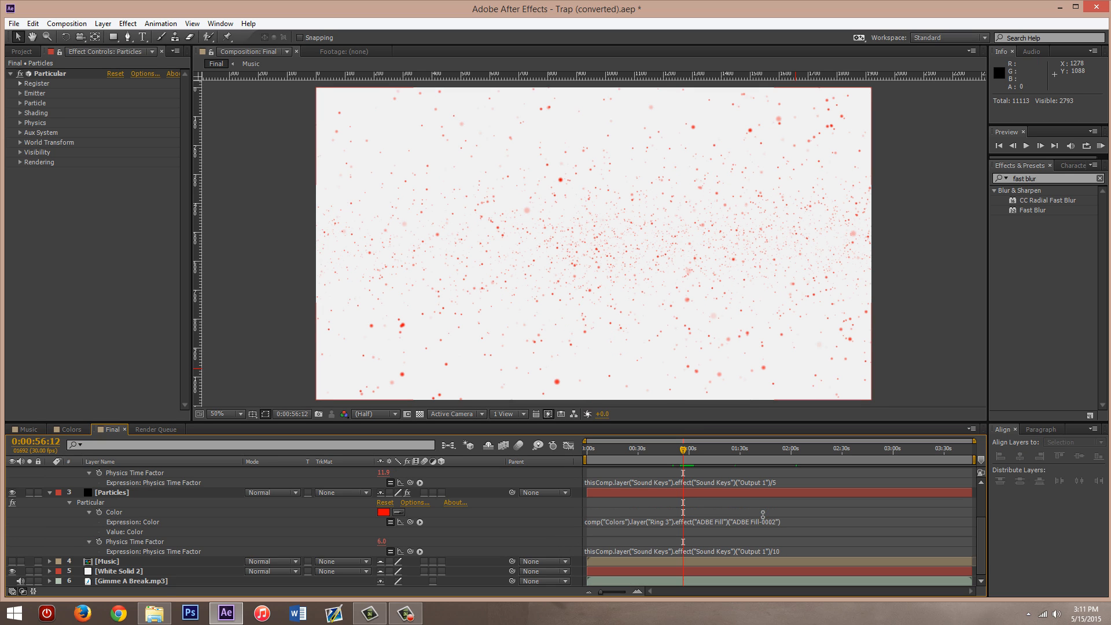
click(775, 552)
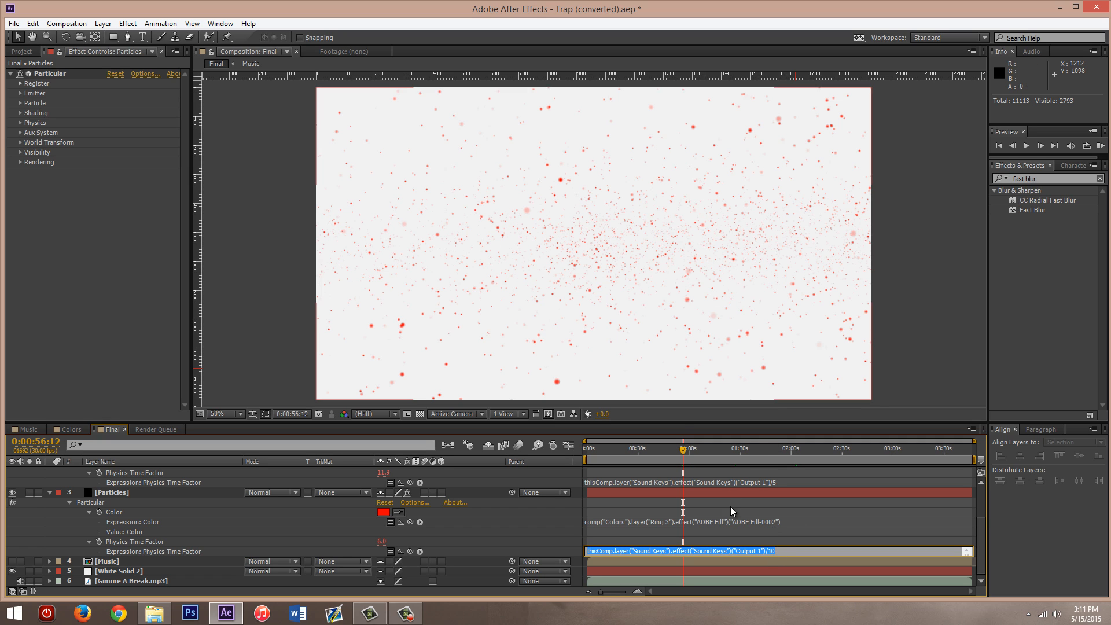
click(779, 550)
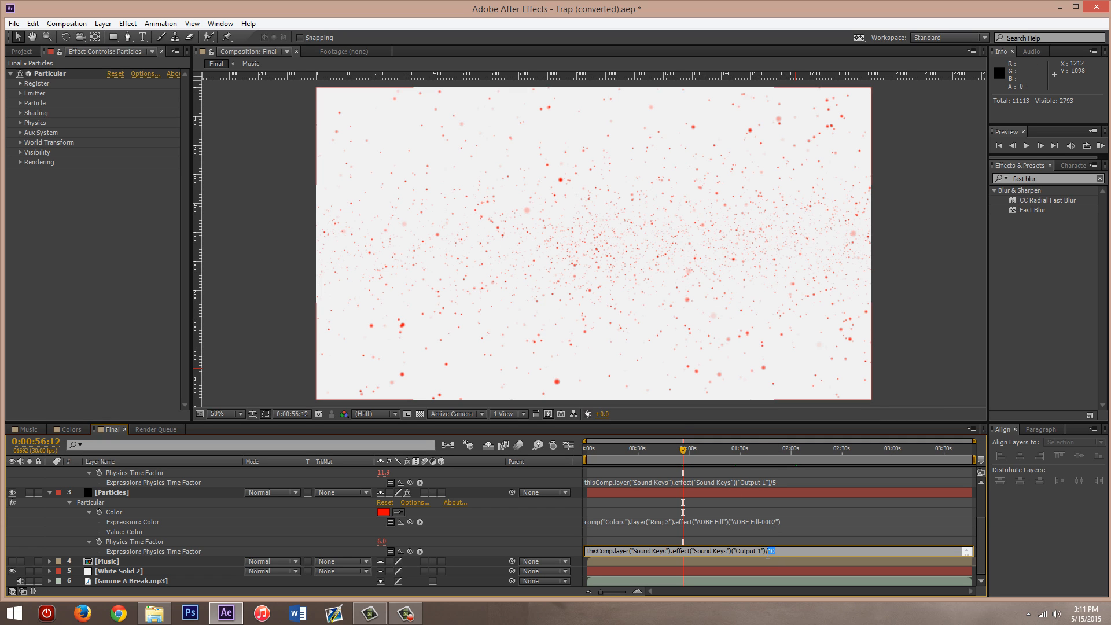
click(531, 528)
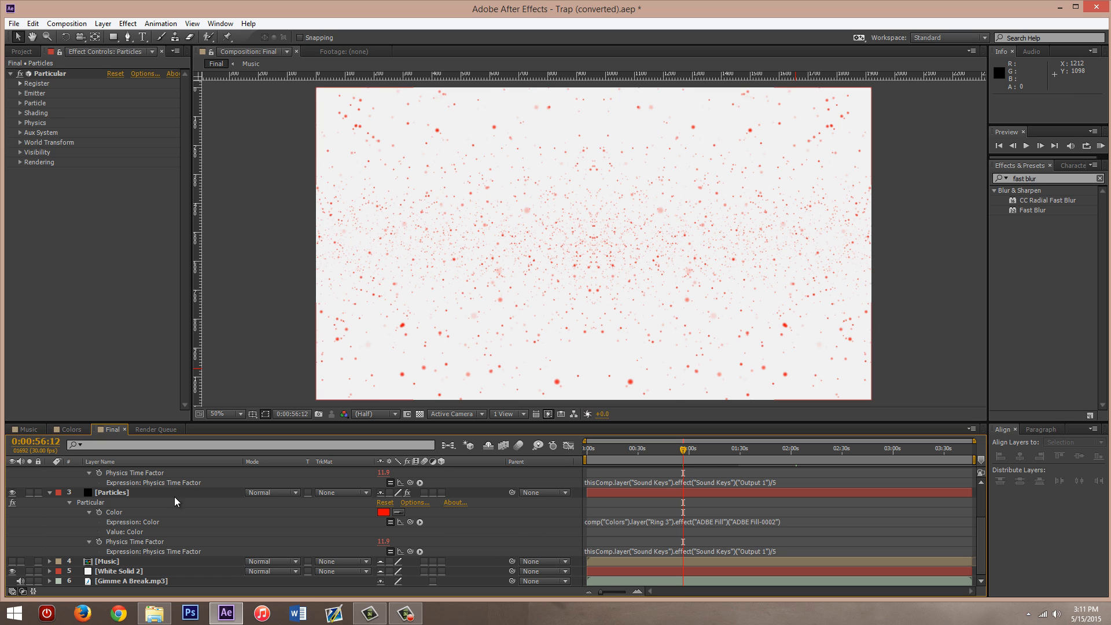
click(50, 491)
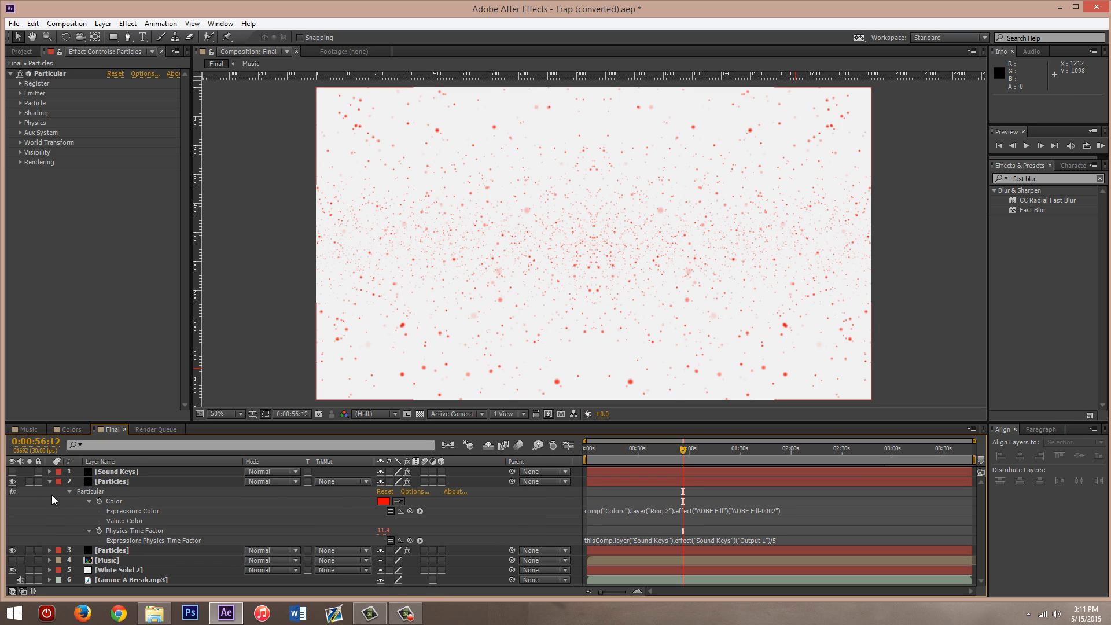
click(49, 481)
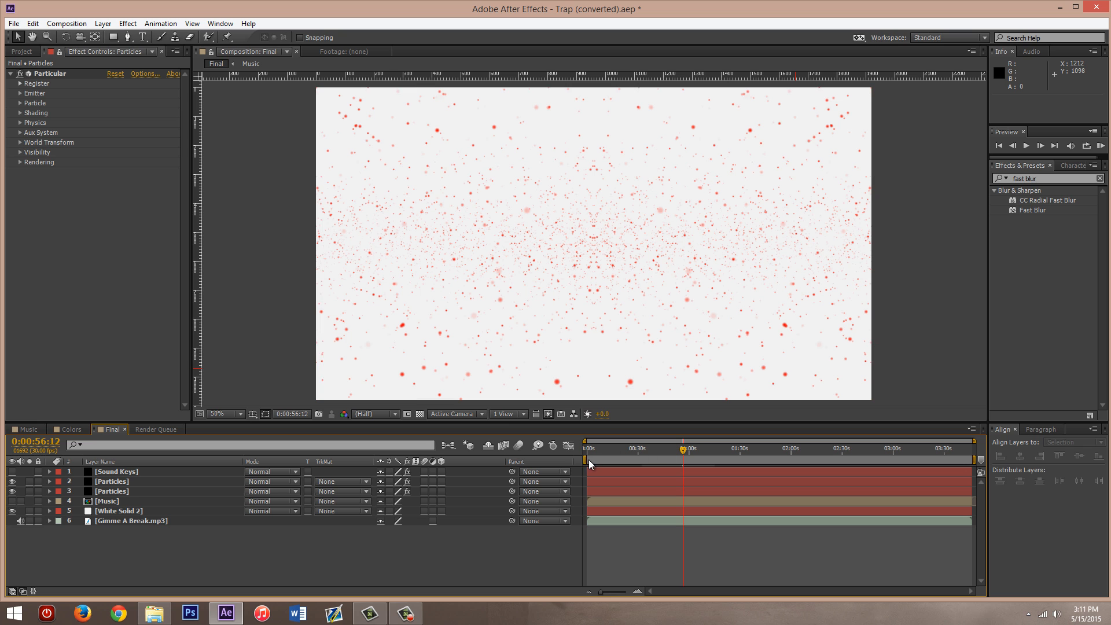
- Run a RAM preview with the work area starting at 0:00:56:15, and restore the work area's start to the beginning
drag(584, 459, 681, 472)
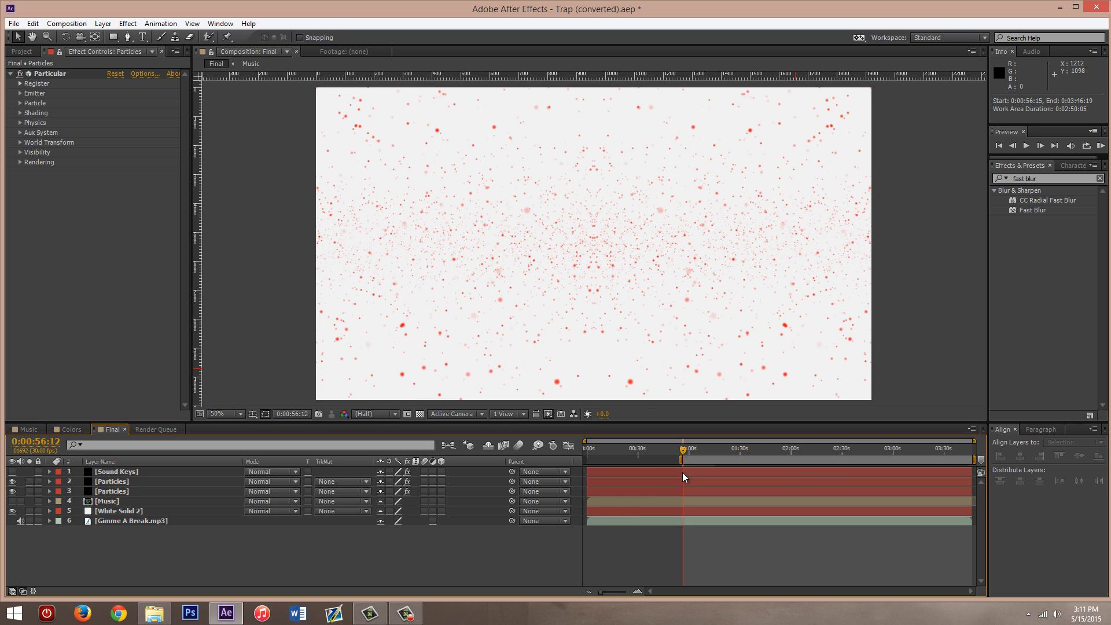
click(1100, 145)
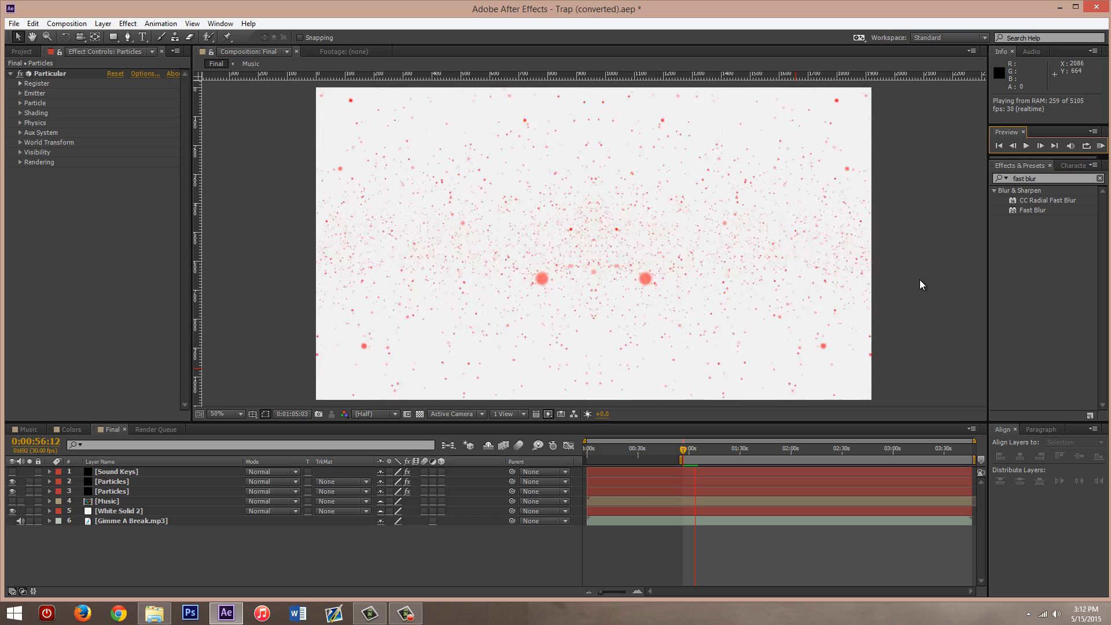
key(space)
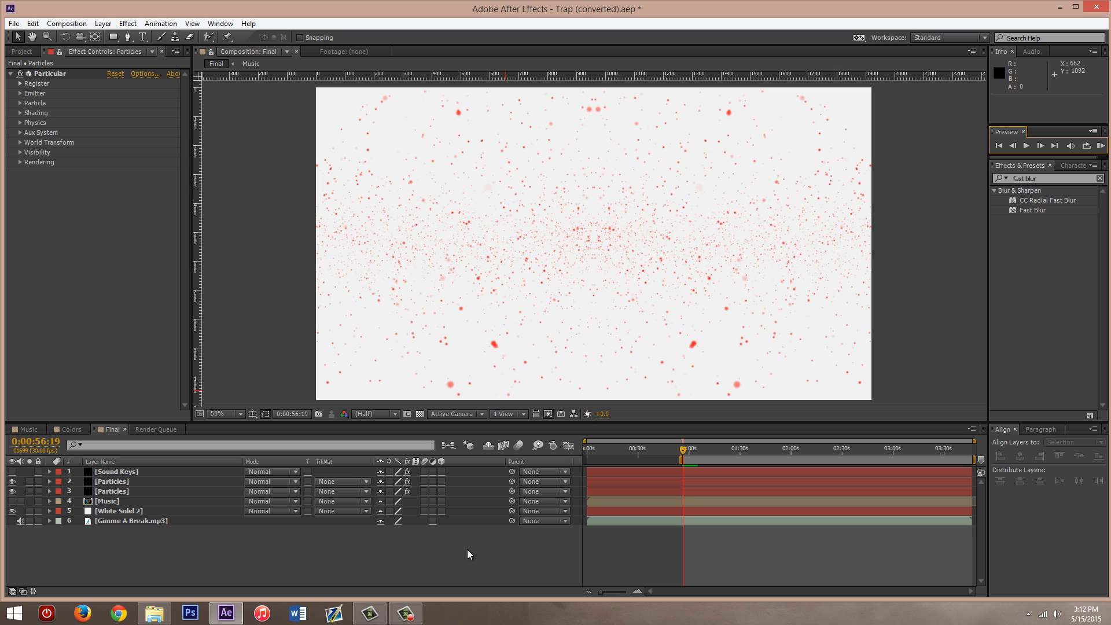
click(108, 432)
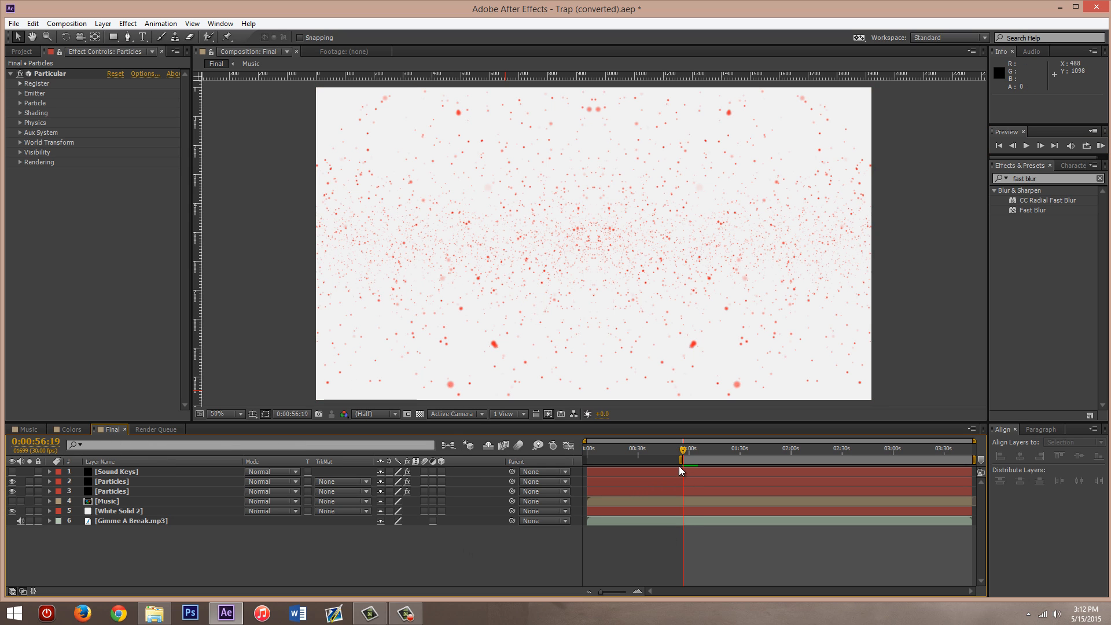
drag(679, 459, 585, 459)
- Reveal the expressions on both Particles layers and set the upper layer's Physics Time Factor divisor to 10
click(137, 481)
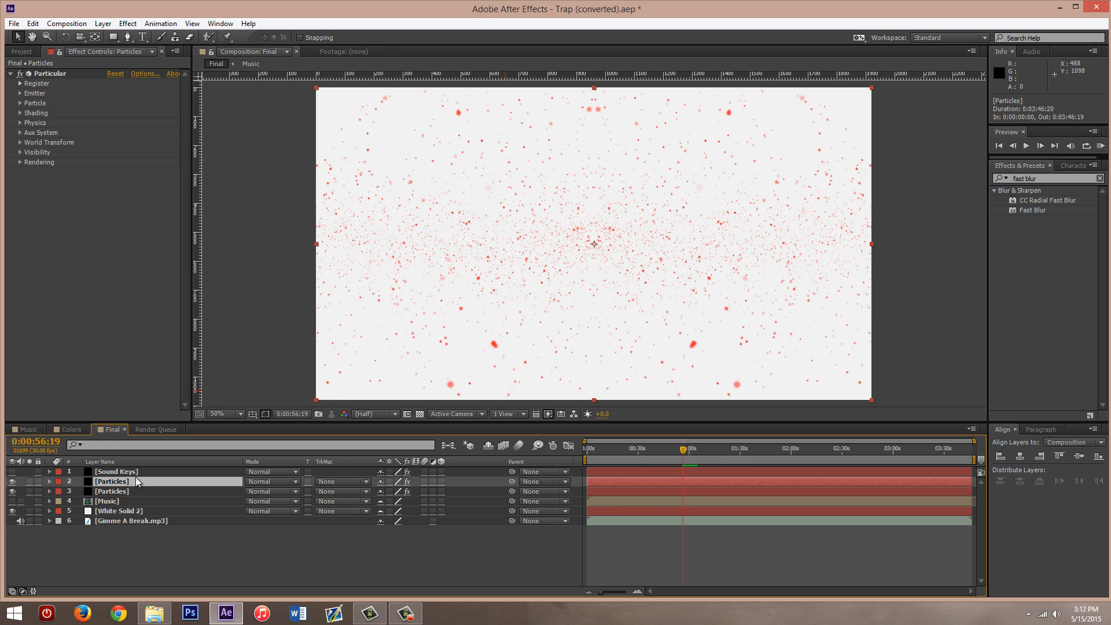
ctrl+click(132, 490)
key(e)
key(e)
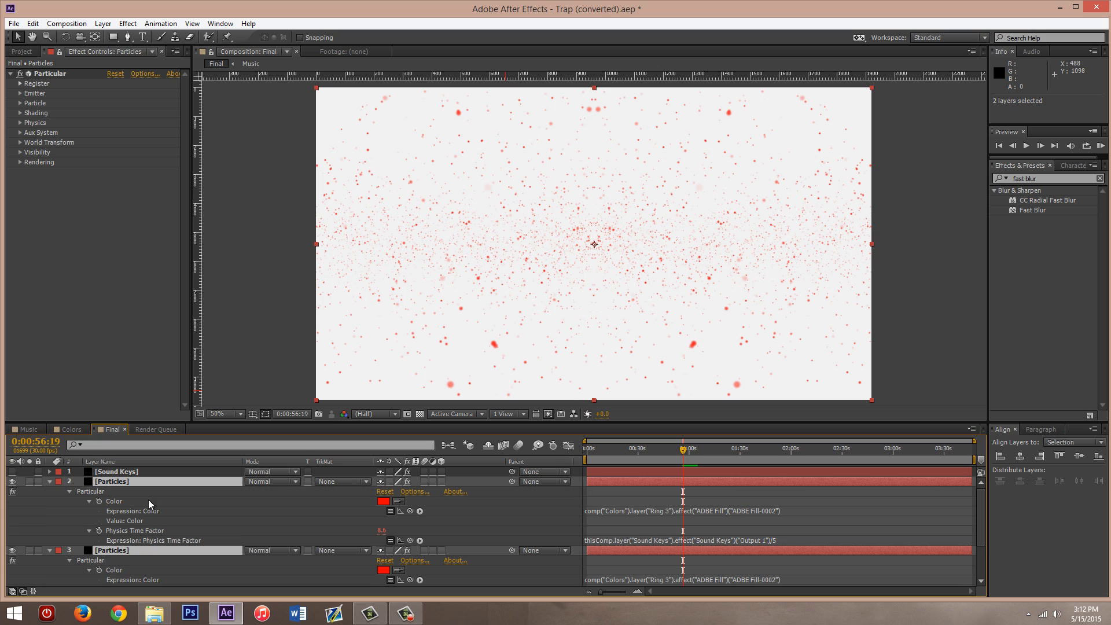
click(768, 540)
click(768, 541)
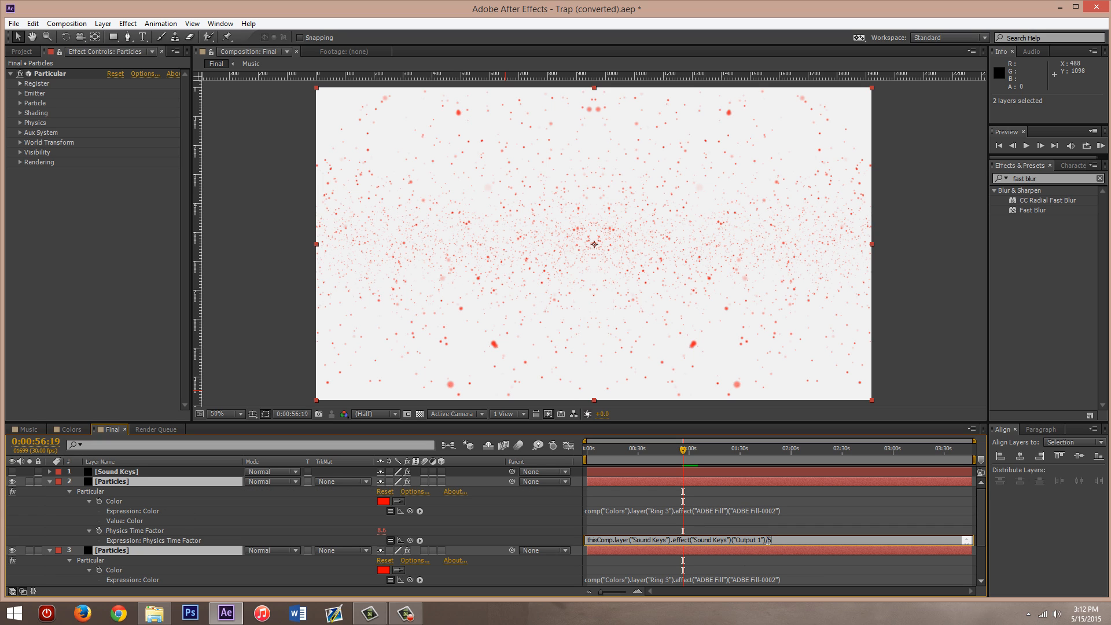
text(10)
click(566, 517)
- Set the divisor in the lower Particles layer's Physics Time Factor expression to 10, and collapse both Particles layers
scroll(782, 559, down, 3)
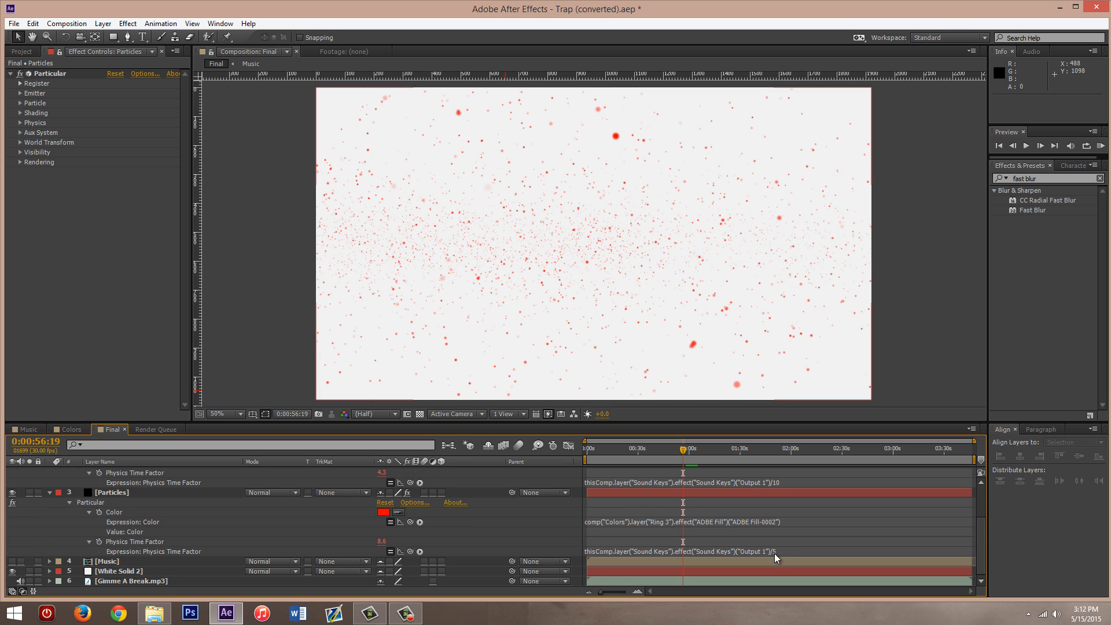
click(777, 551)
click(777, 551)
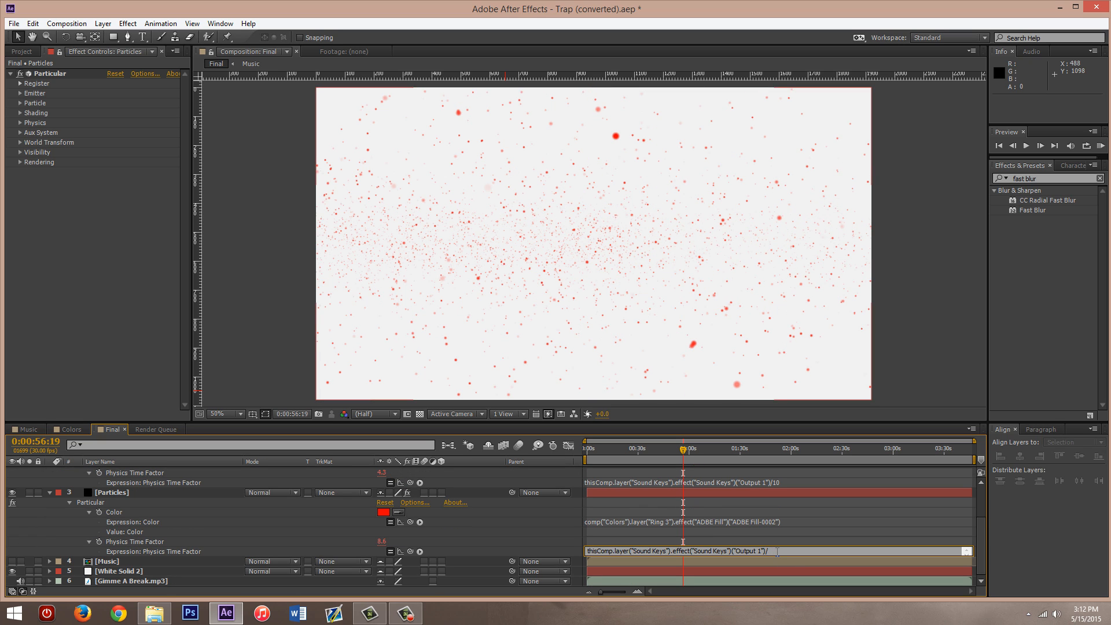
text(10)
click(550, 526)
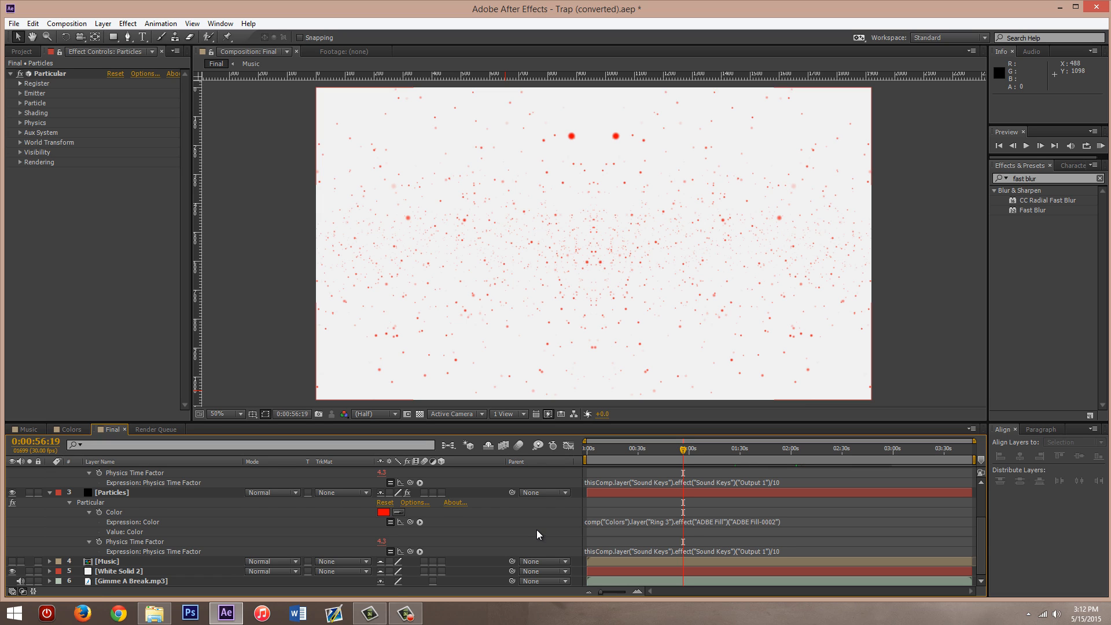
scroll(536, 530, up, 3)
click(50, 551)
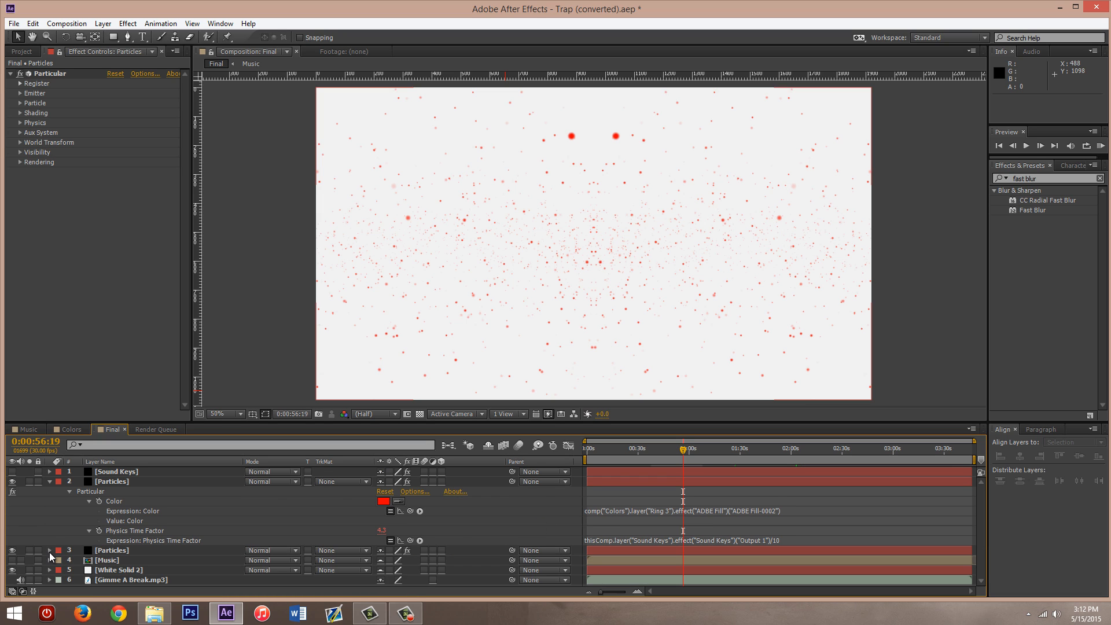
click(49, 482)
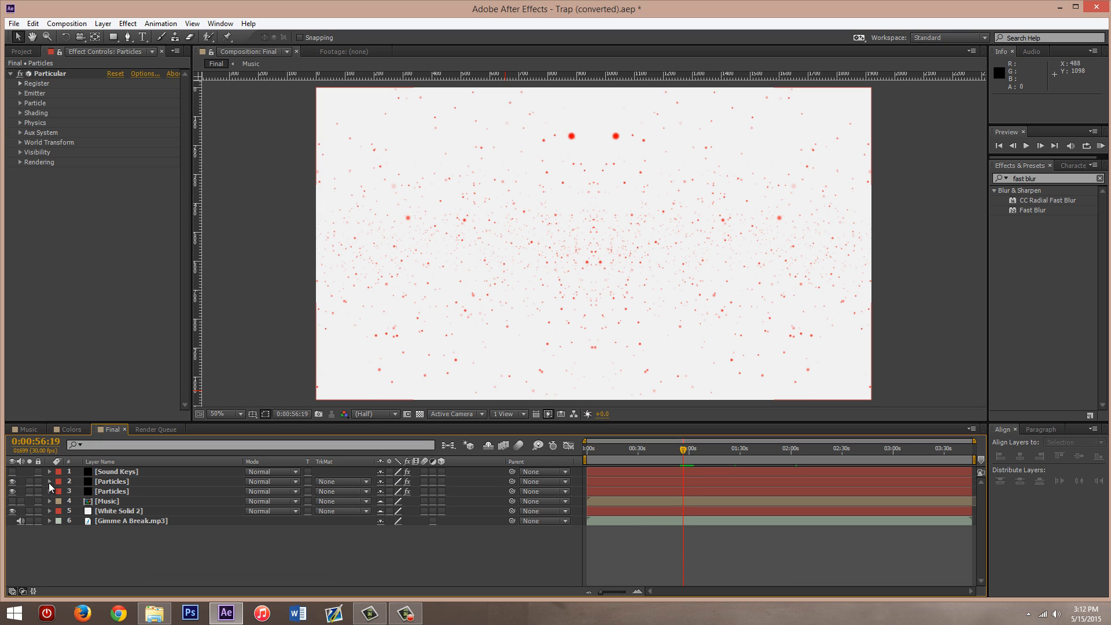
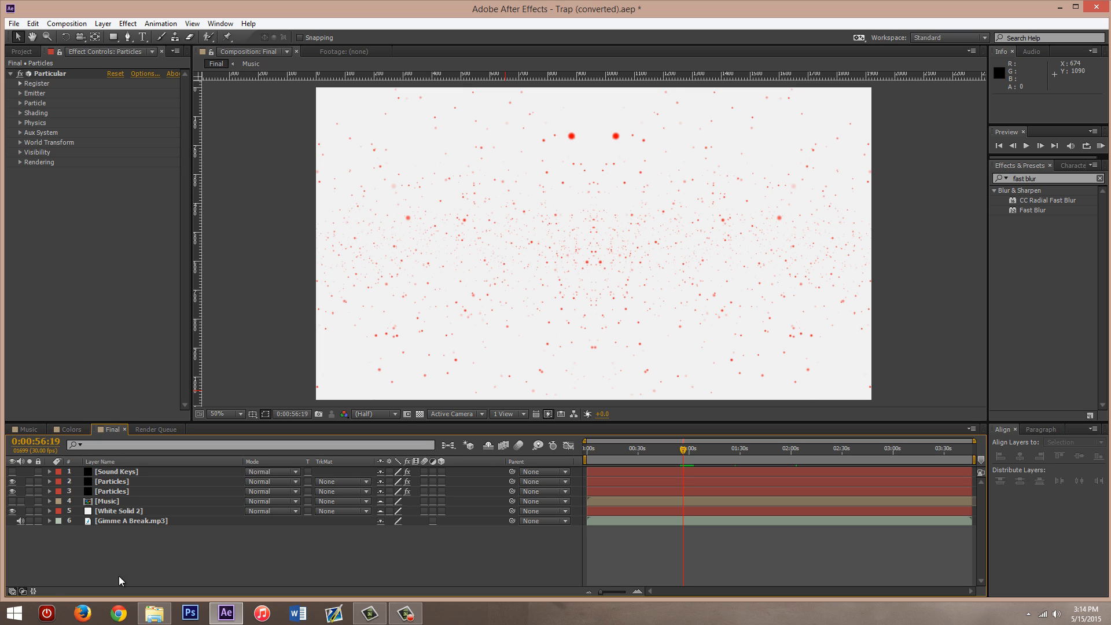
click(27, 428)
click(69, 432)
click(101, 429)
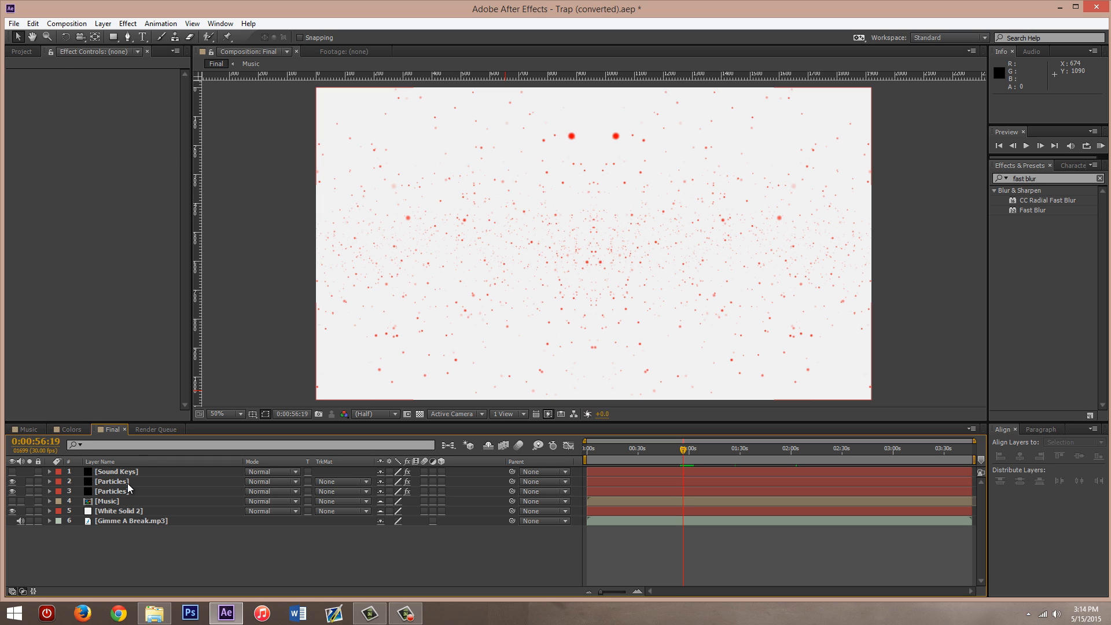
click(127, 481)
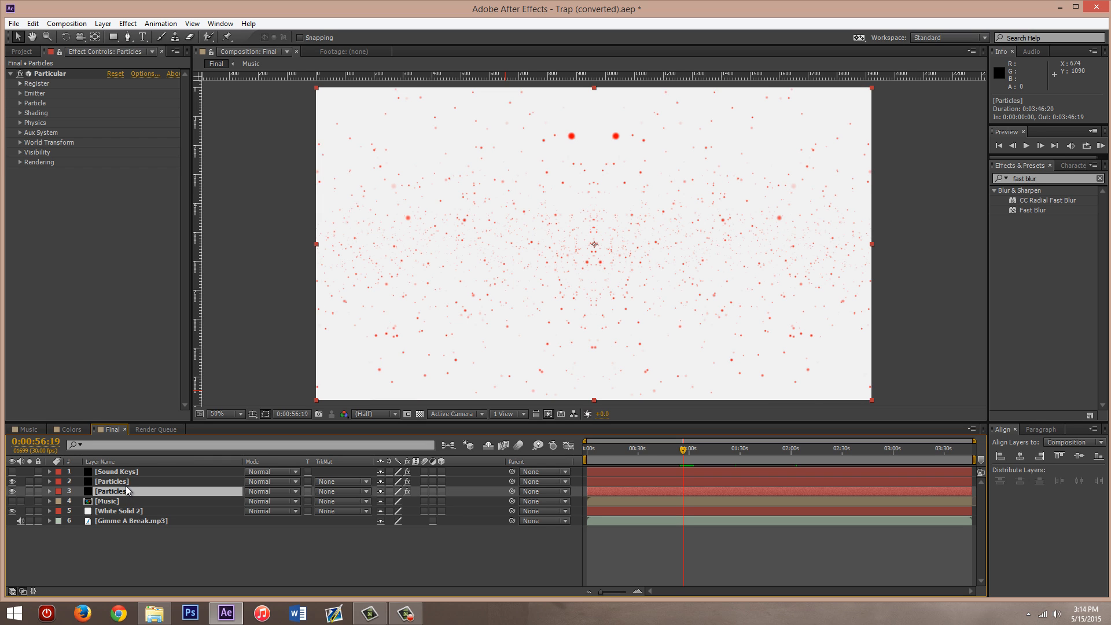
click(125, 491)
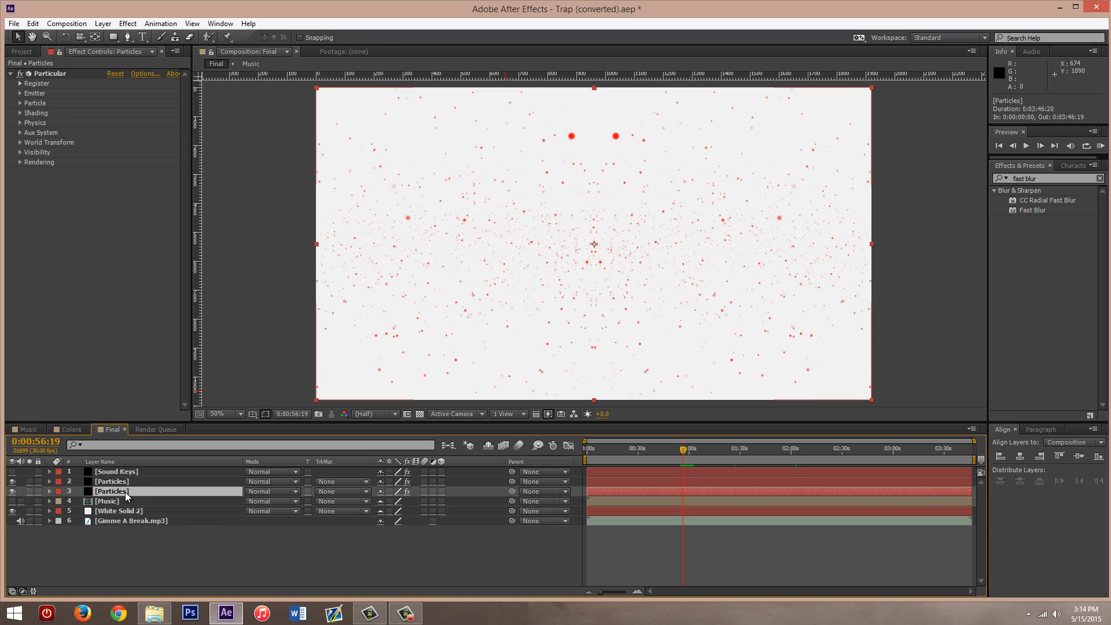
click(123, 481)
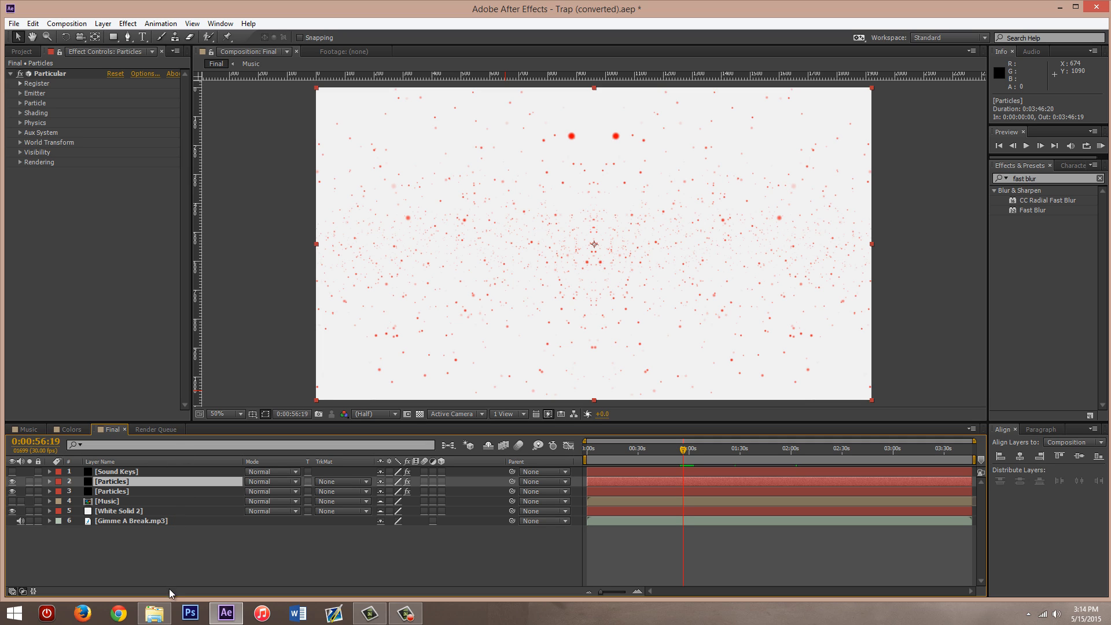
click(173, 553)
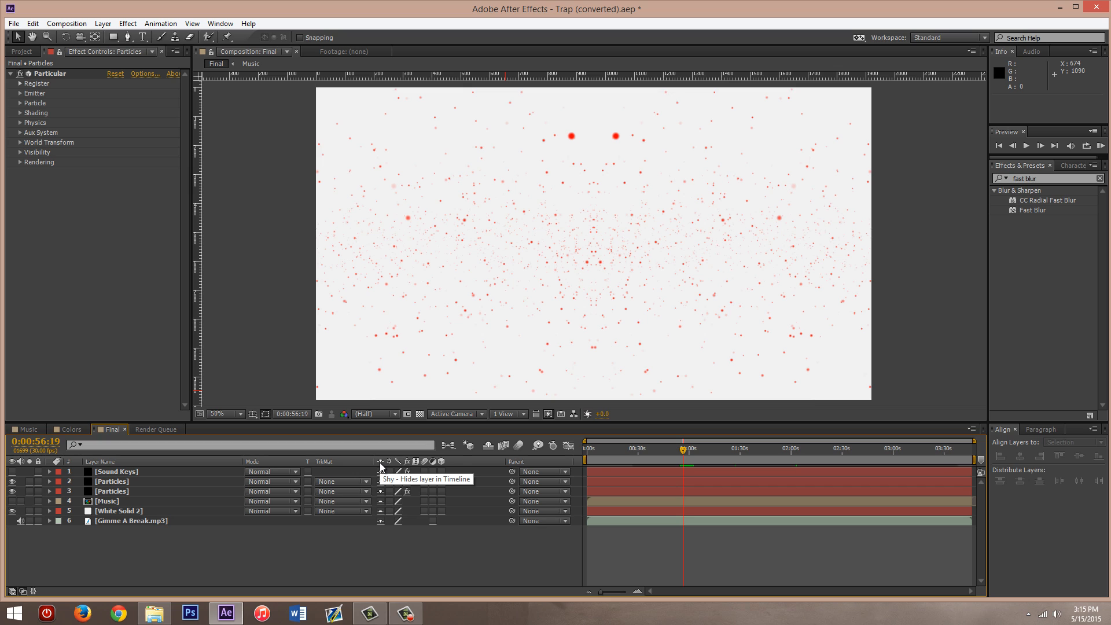
- Mark the Music and White Solid 2 layers as shy, hide the shy layers in the Final composition, and show them again
click(380, 500)
click(379, 511)
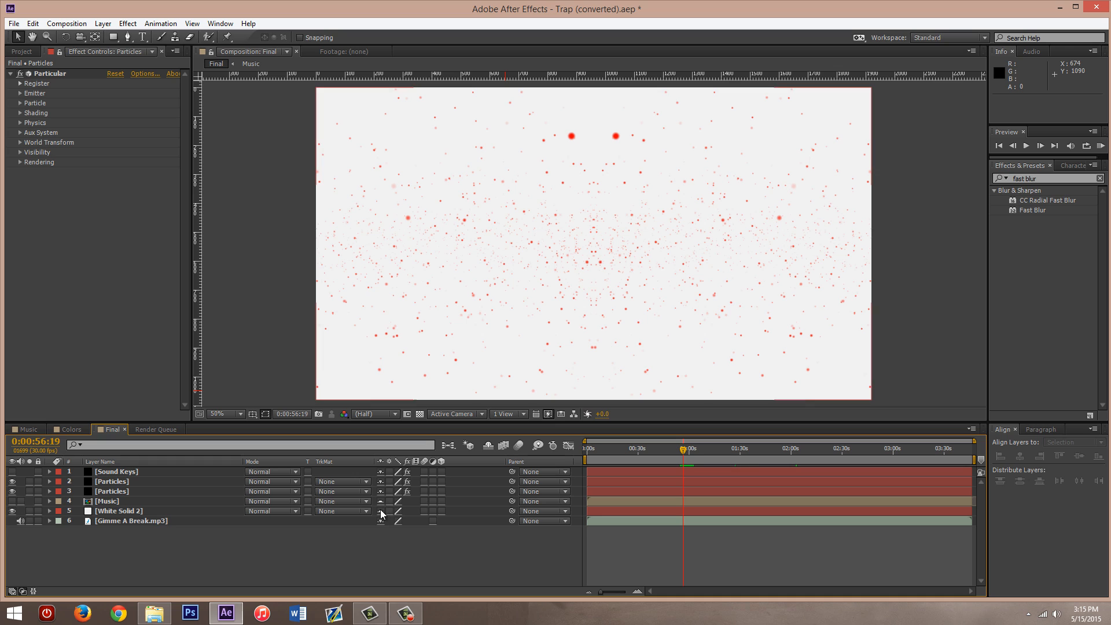
click(489, 447)
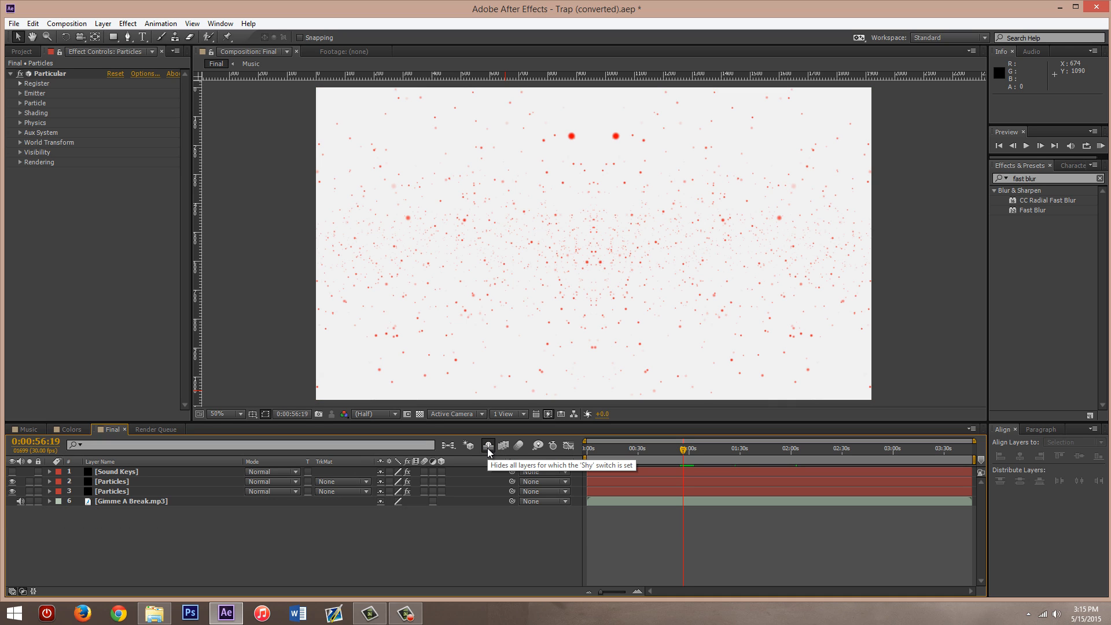
click(488, 449)
click(489, 449)
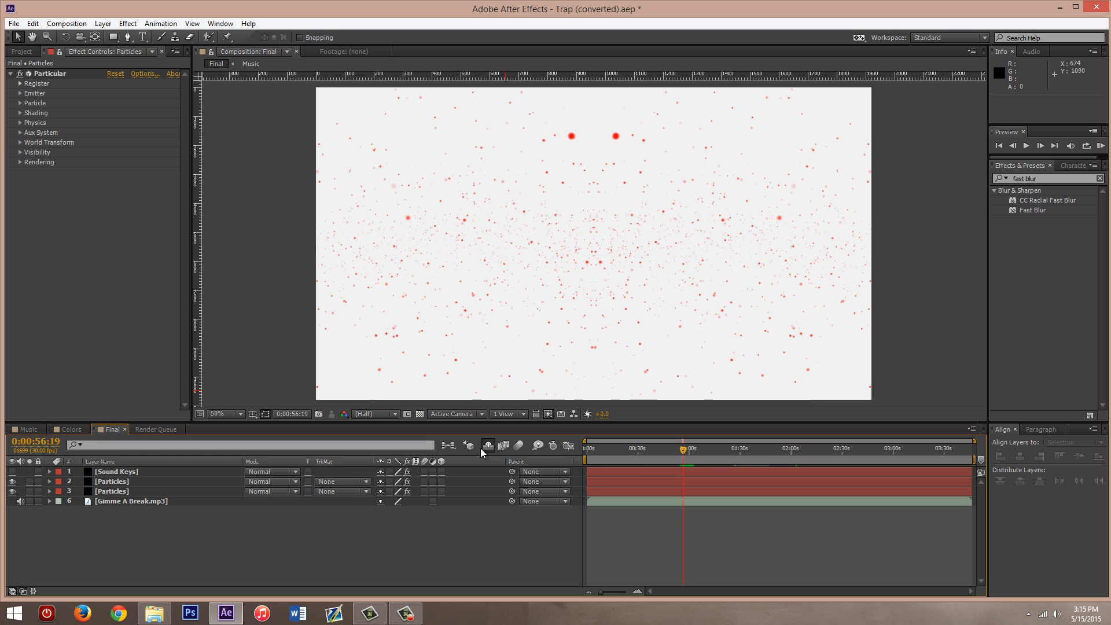
click(488, 447)
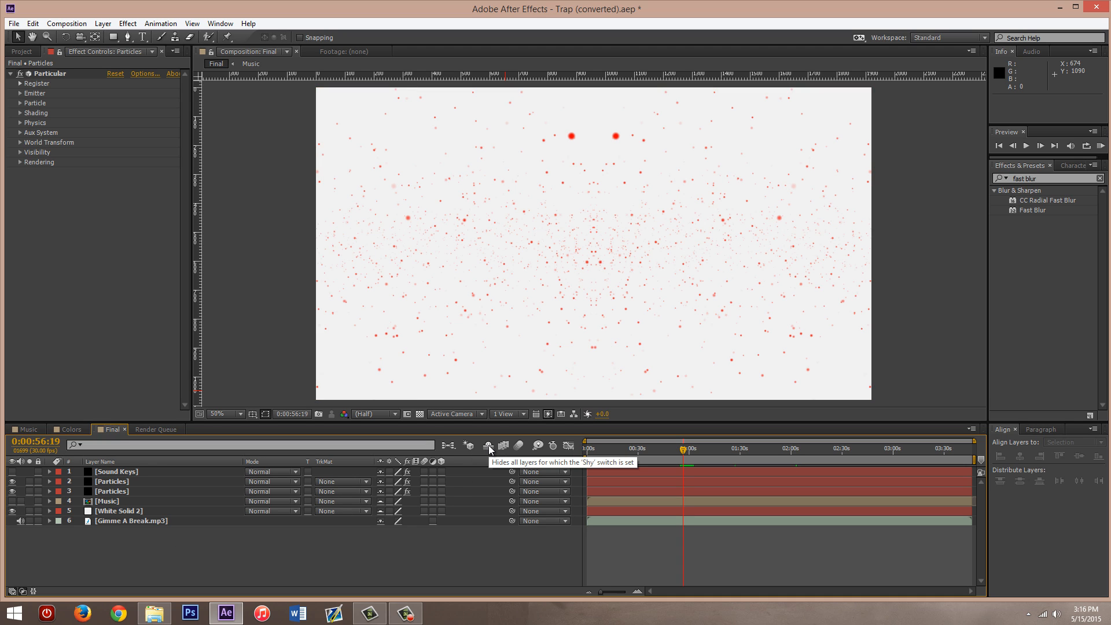
- Review the Particles, Music, White Solid 2 and Sound Keys layers in Final, look through the Music and Colors compositions, and return to Final
click(124, 481)
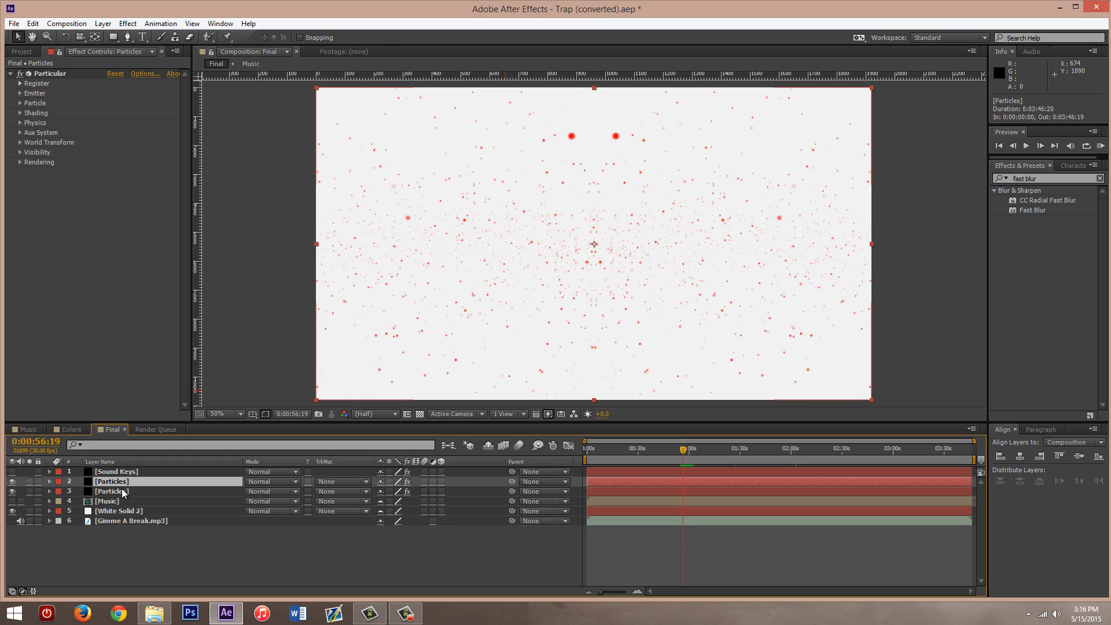
click(120, 492)
click(119, 500)
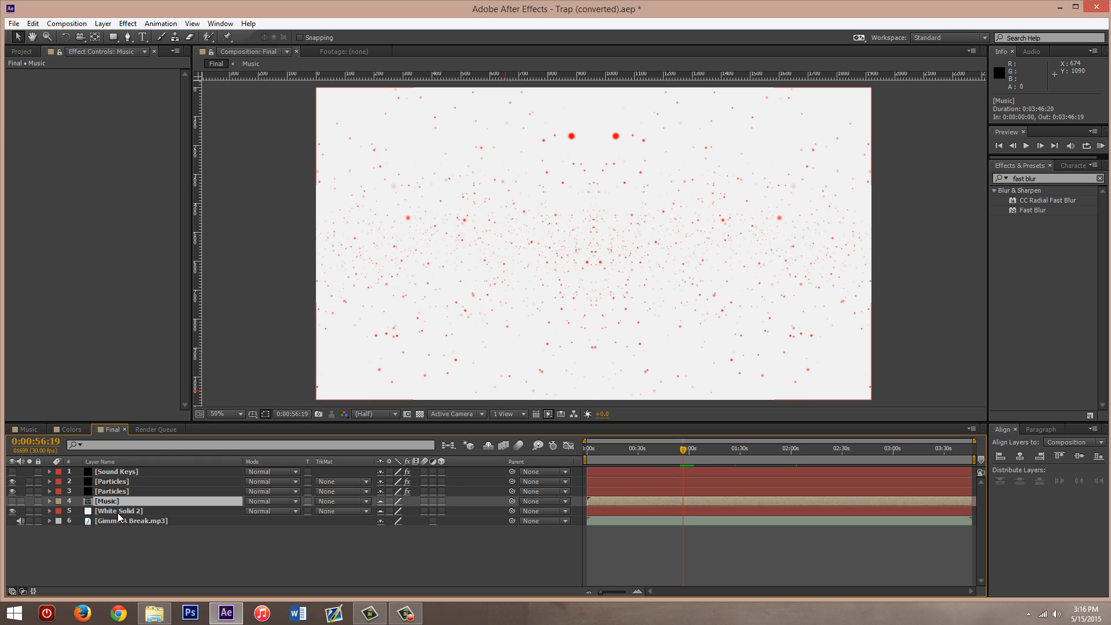
click(118, 512)
click(126, 471)
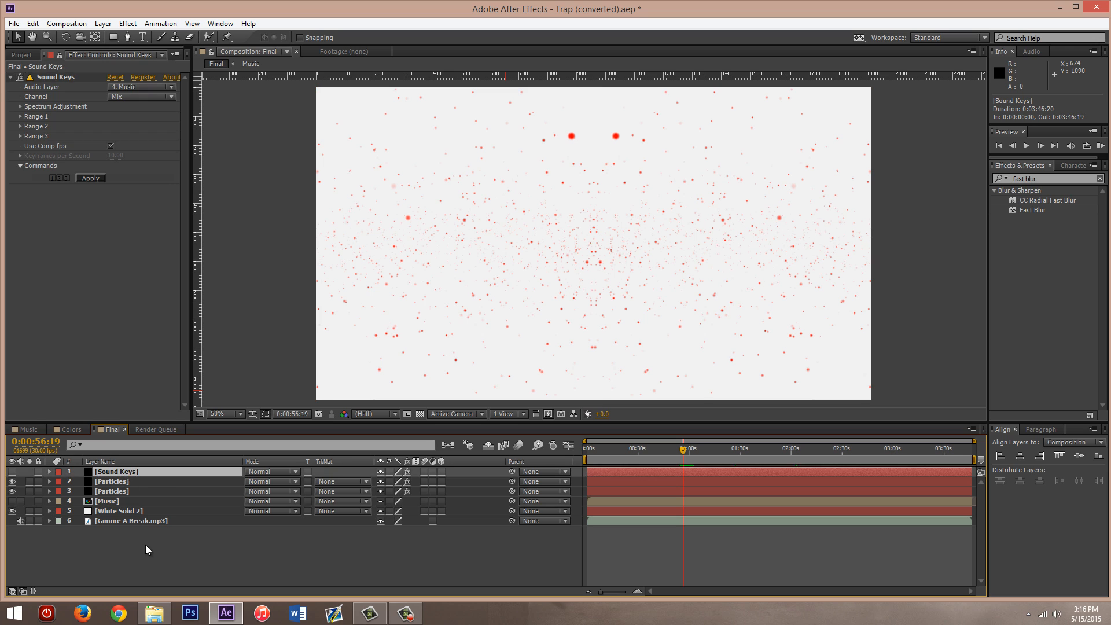
click(146, 549)
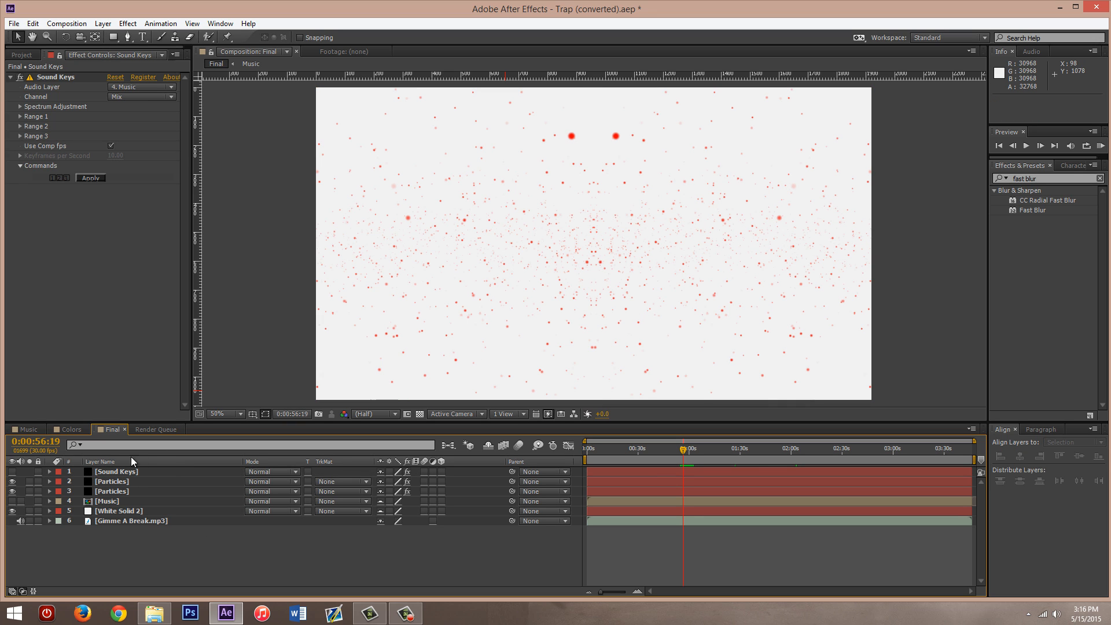
click(73, 429)
click(27, 427)
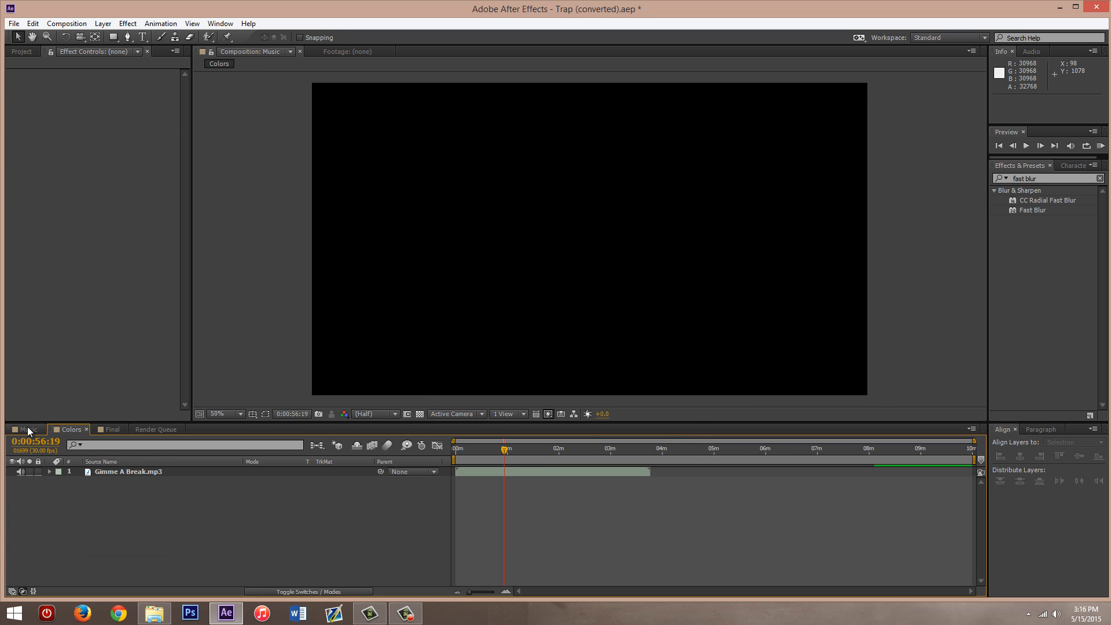
click(57, 427)
click(112, 430)
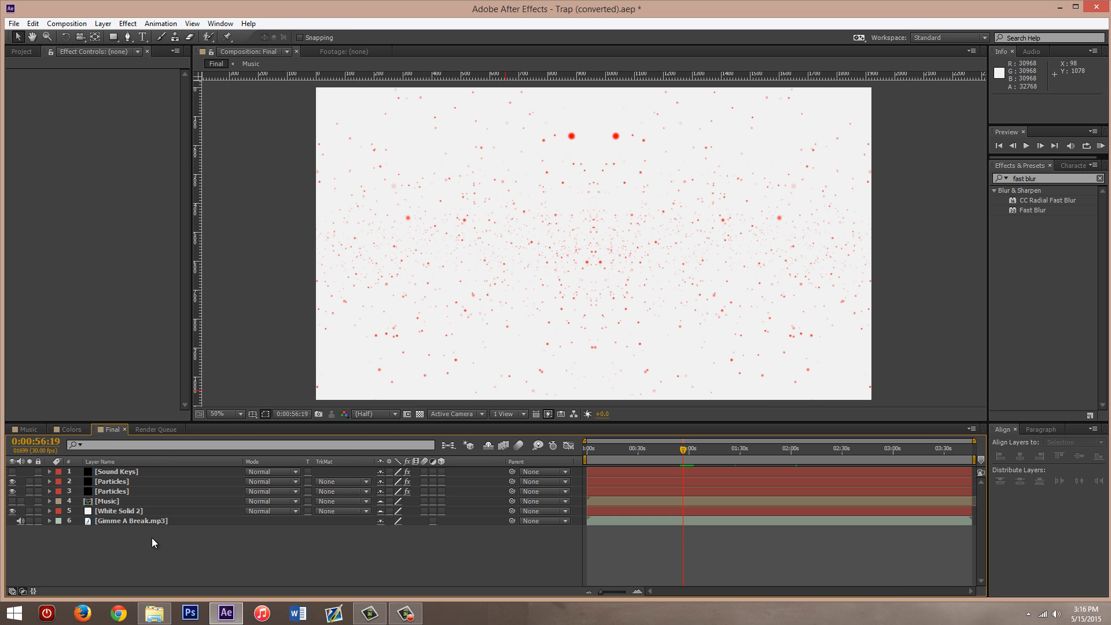
click(73, 429)
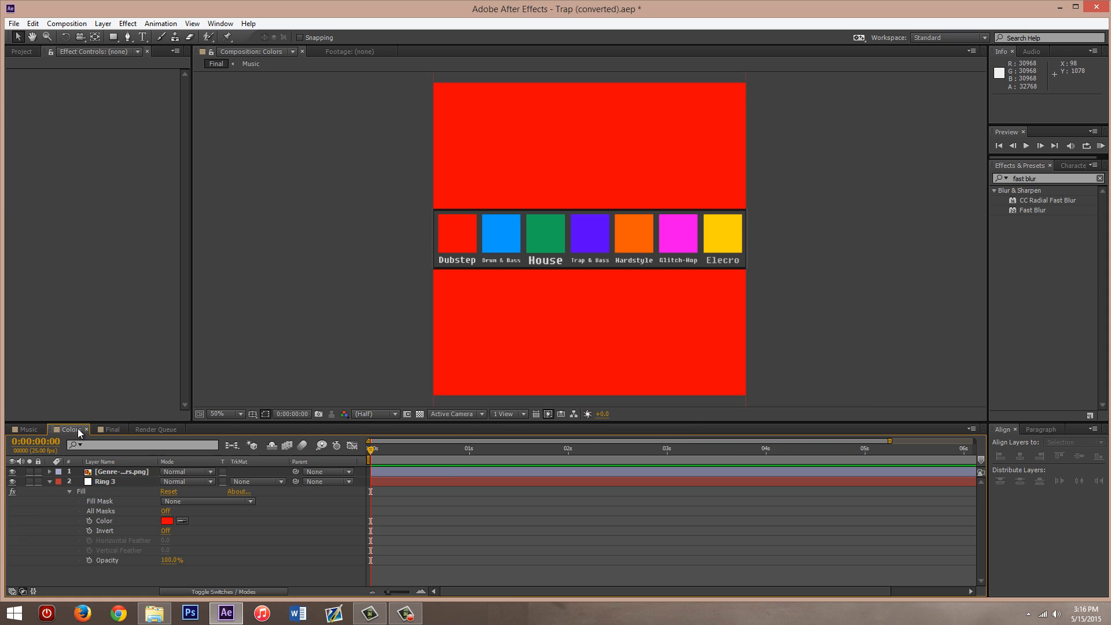
click(30, 429)
click(56, 430)
click(113, 430)
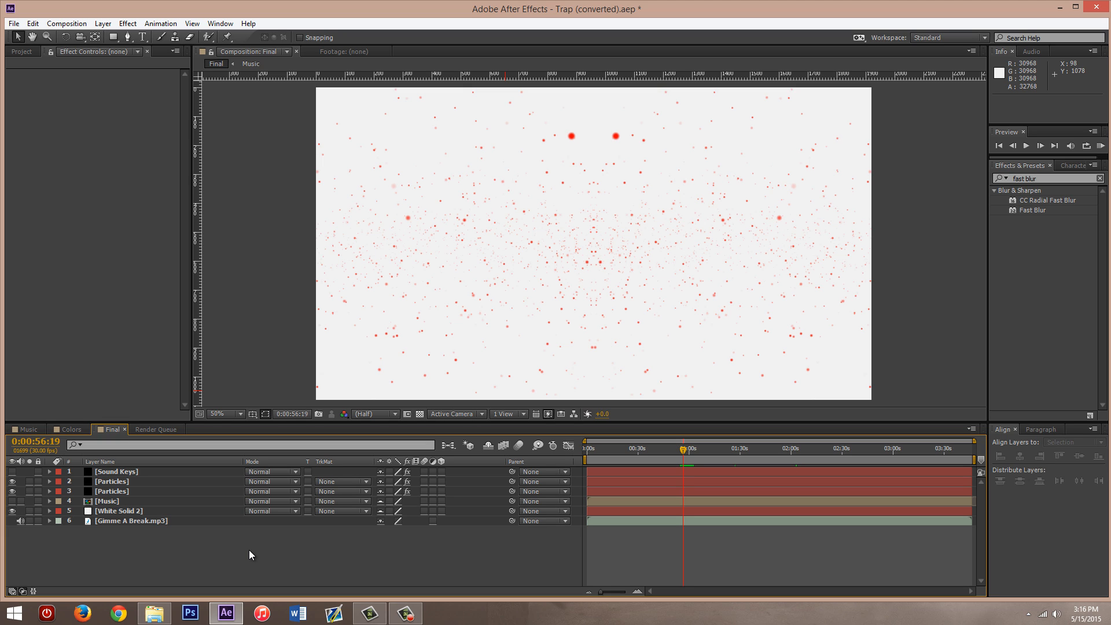
click(404, 619)
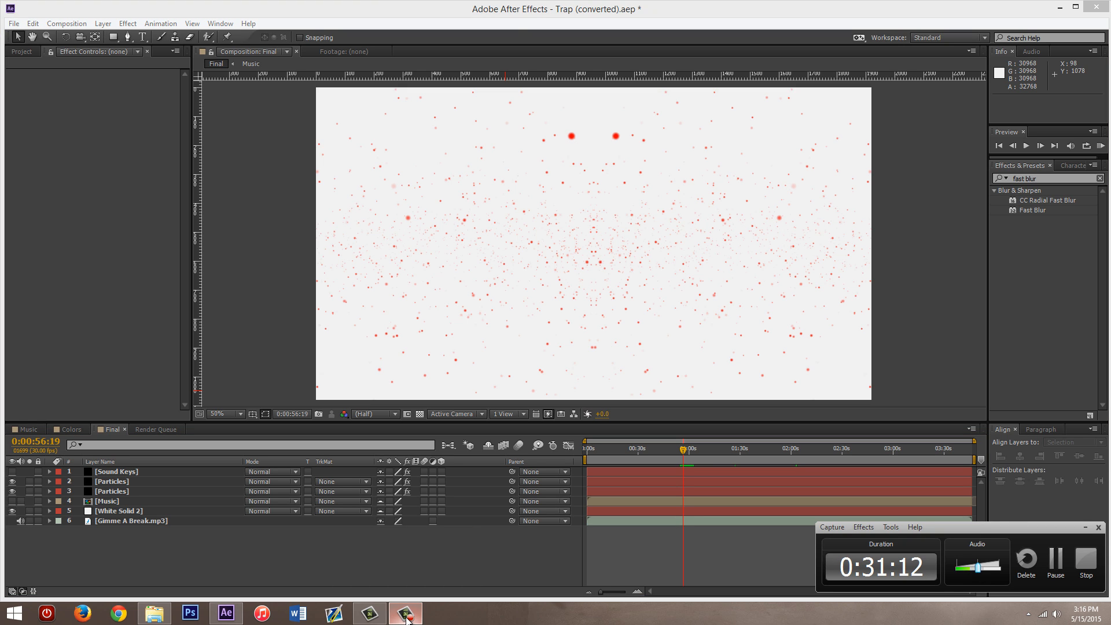
click(405, 619)
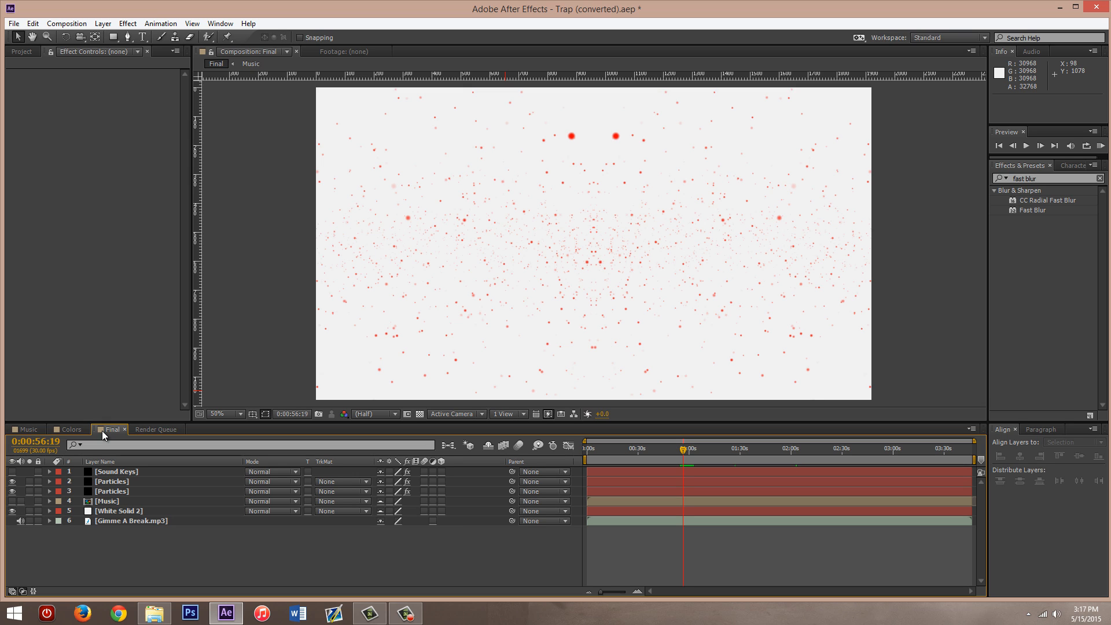
click(58, 428)
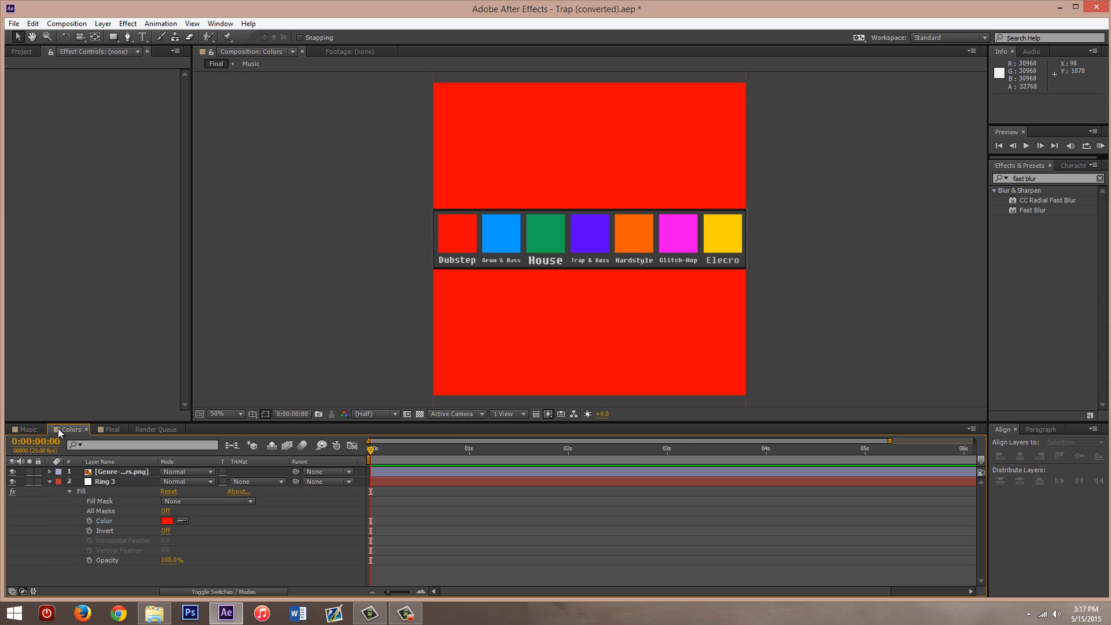
click(99, 428)
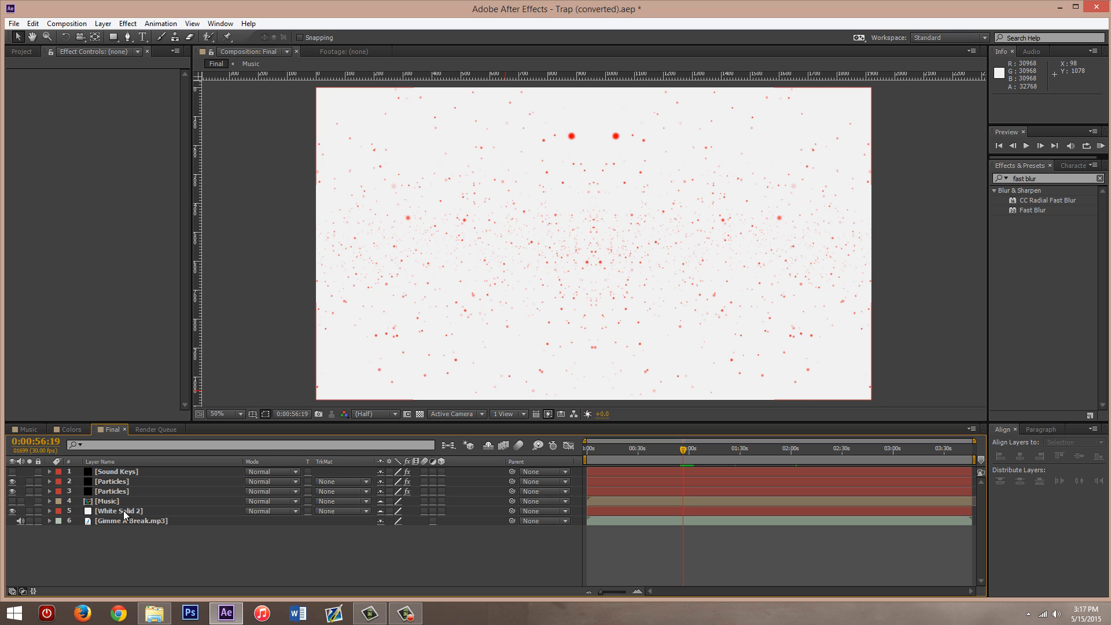
click(406, 613)
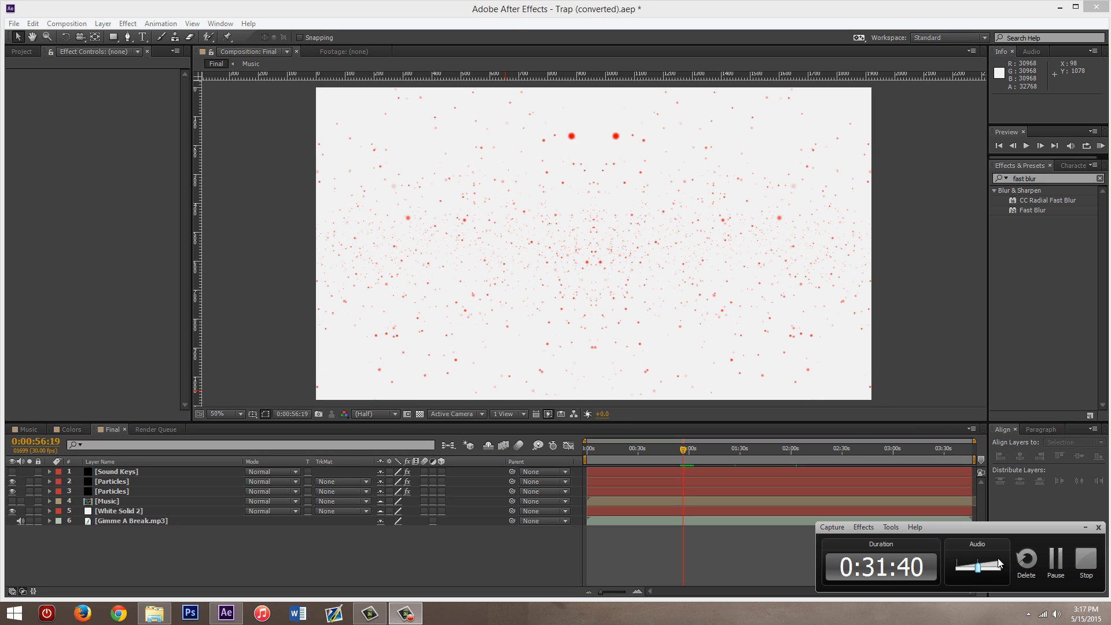